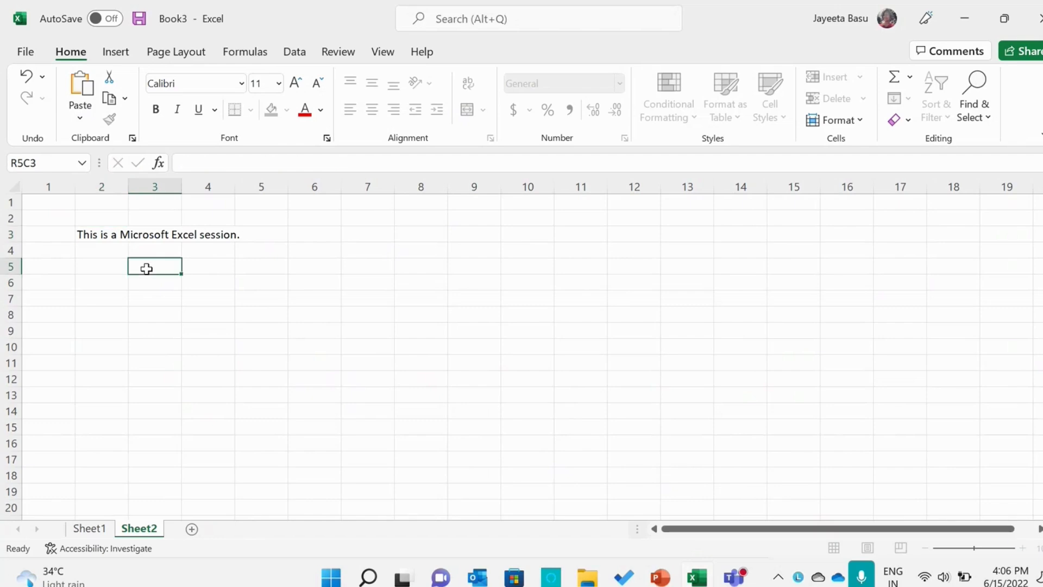
Widen column 2 so the whole sentence in row 3 fits inside its cell.
click(117, 233)
drag(128, 190, 241, 195)
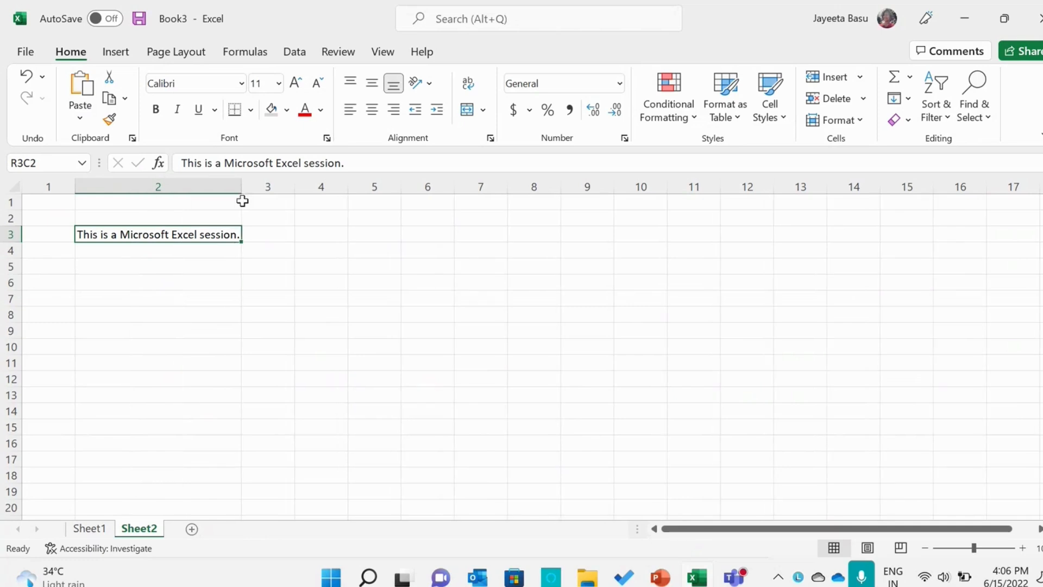
Format the full text of the sentence in row 3, column 2 in Segoe UI at size 14.
double_click(232, 235)
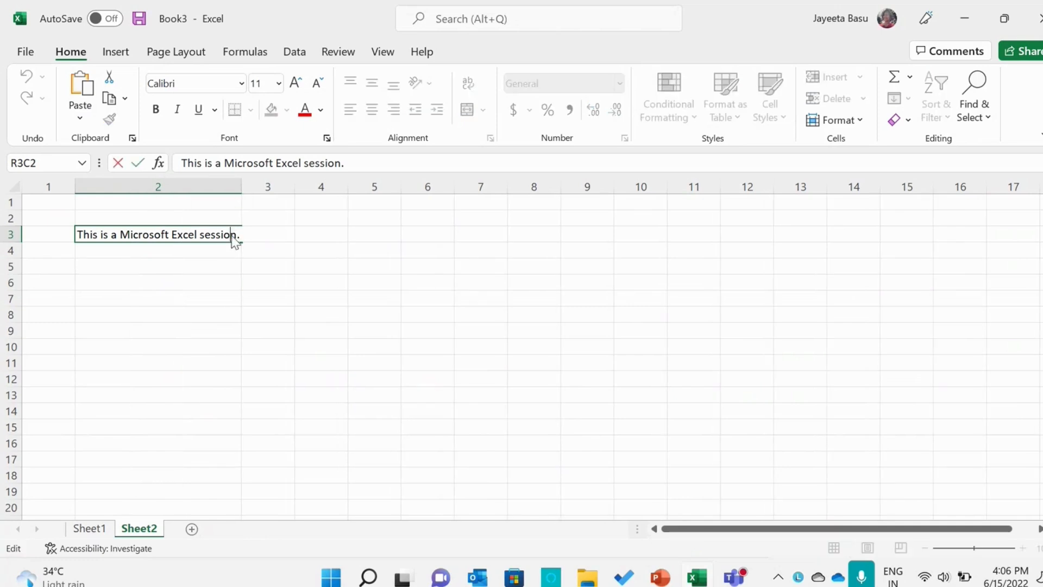
drag(237, 237, 60, 230)
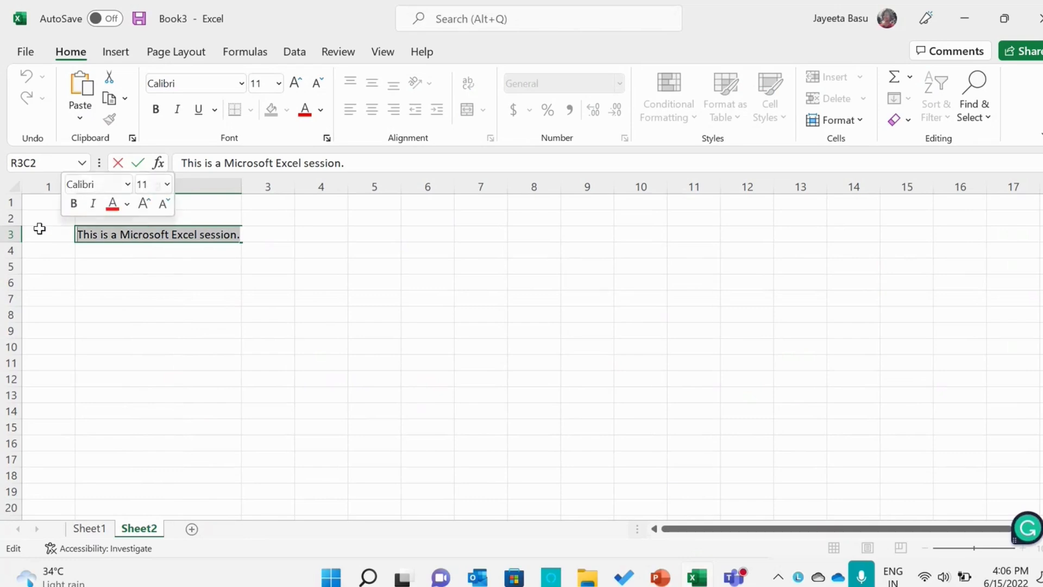
click(241, 83)
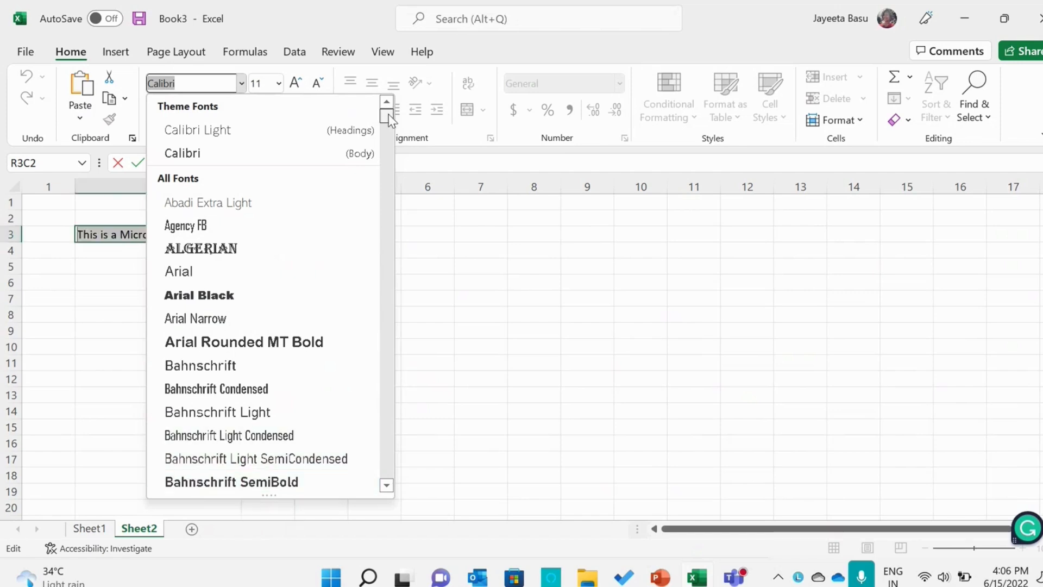
drag(389, 118, 386, 163)
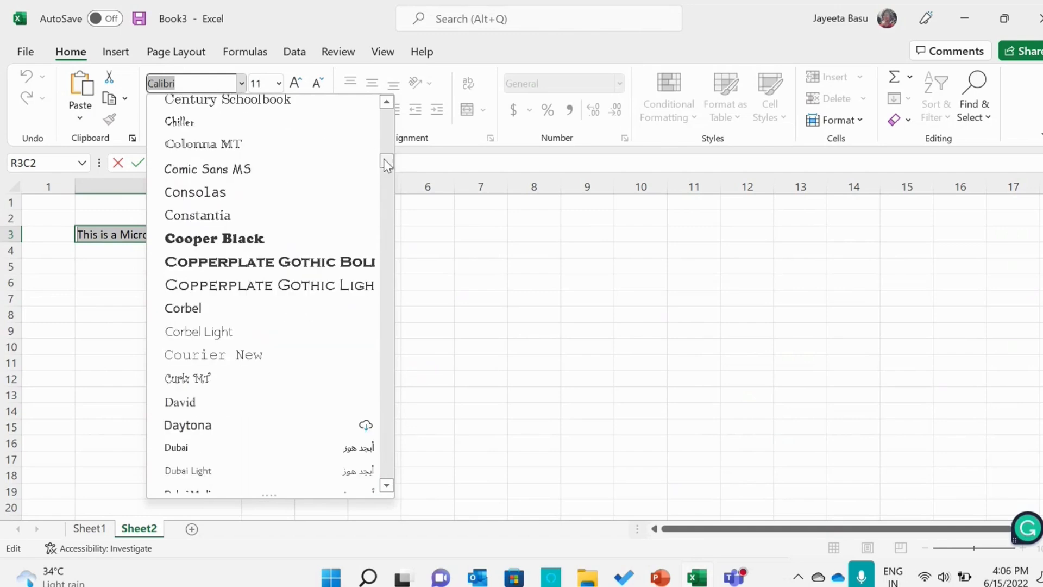
text(Seg)
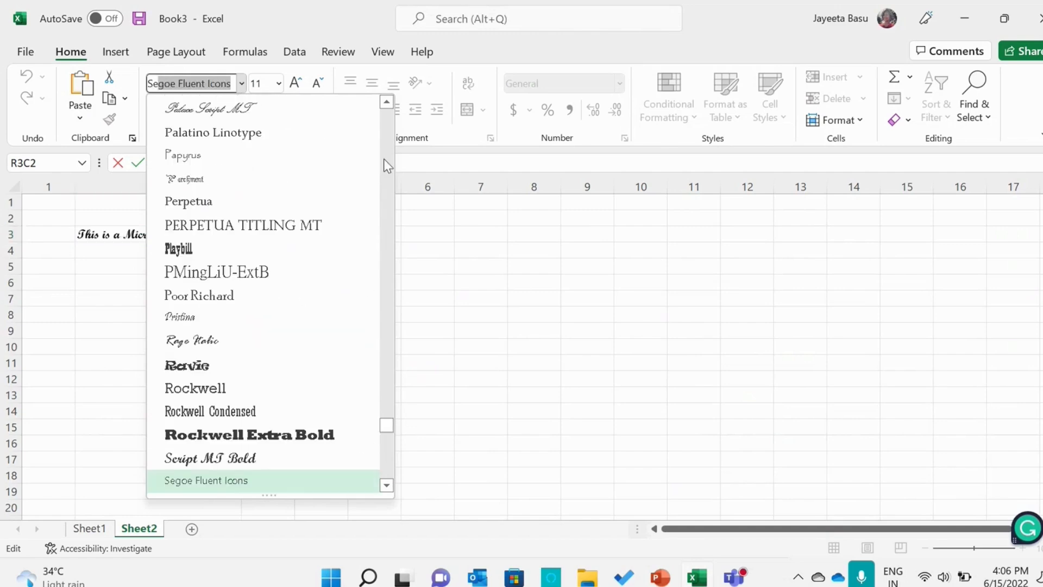
text(or)
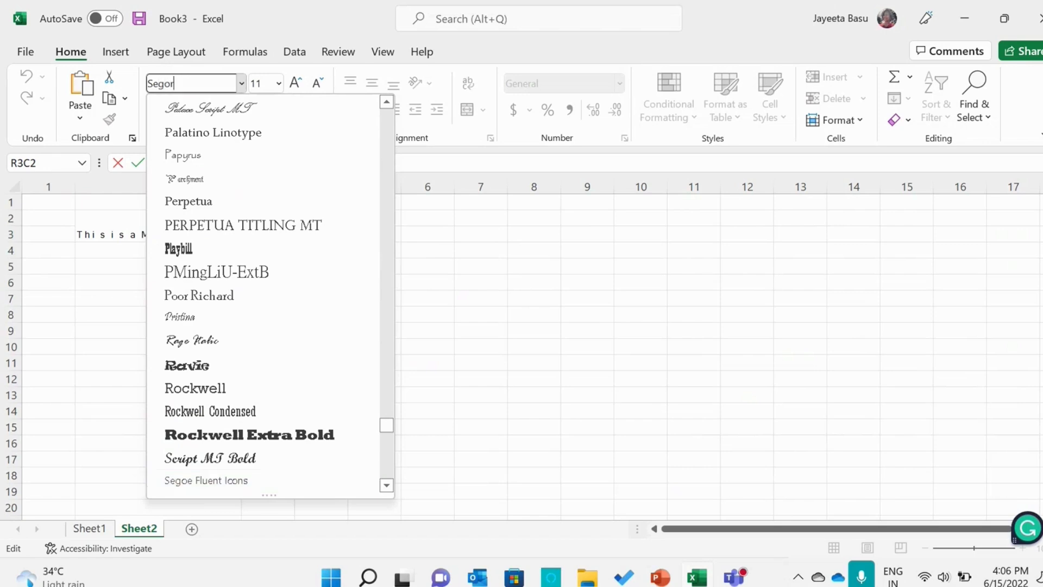
key(BackSpace)
text(e)
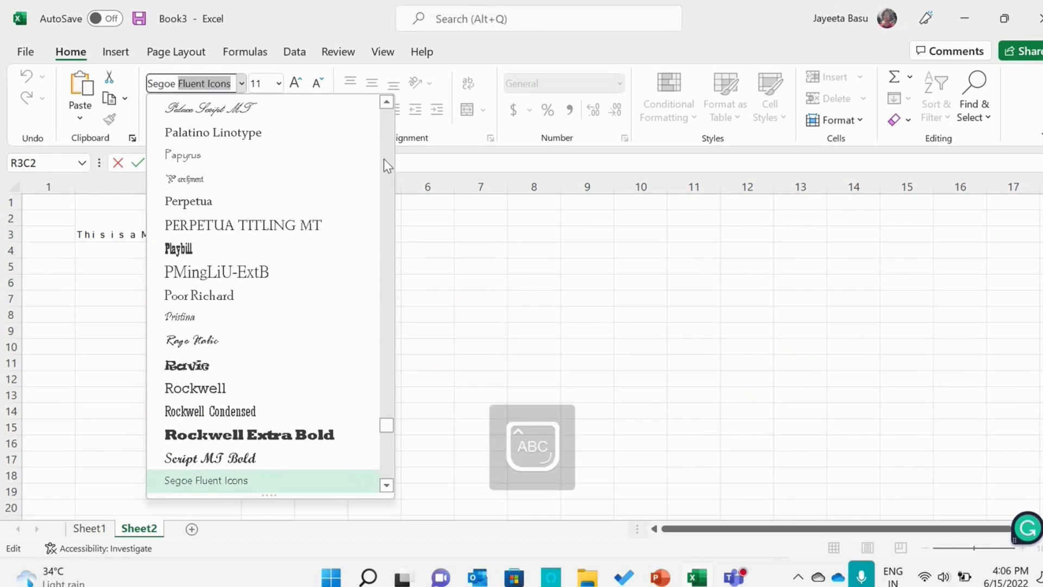
text( UI)
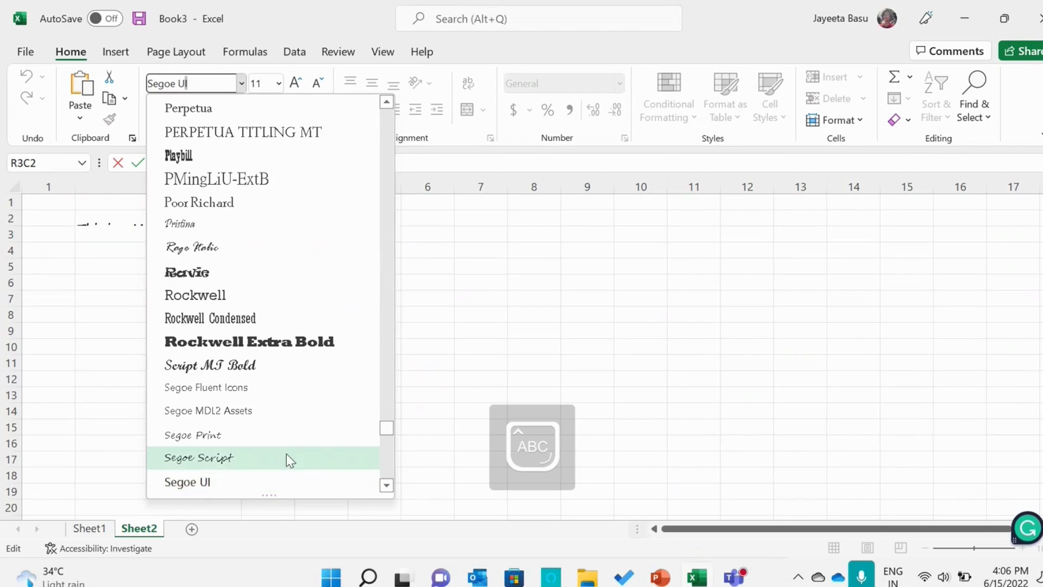
click(269, 484)
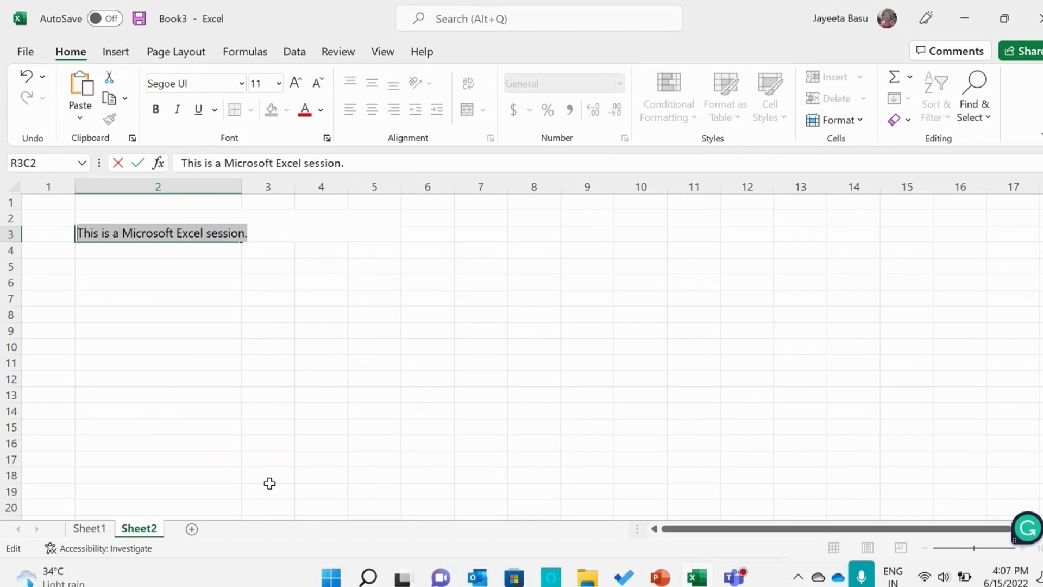
click(296, 91)
click(294, 91)
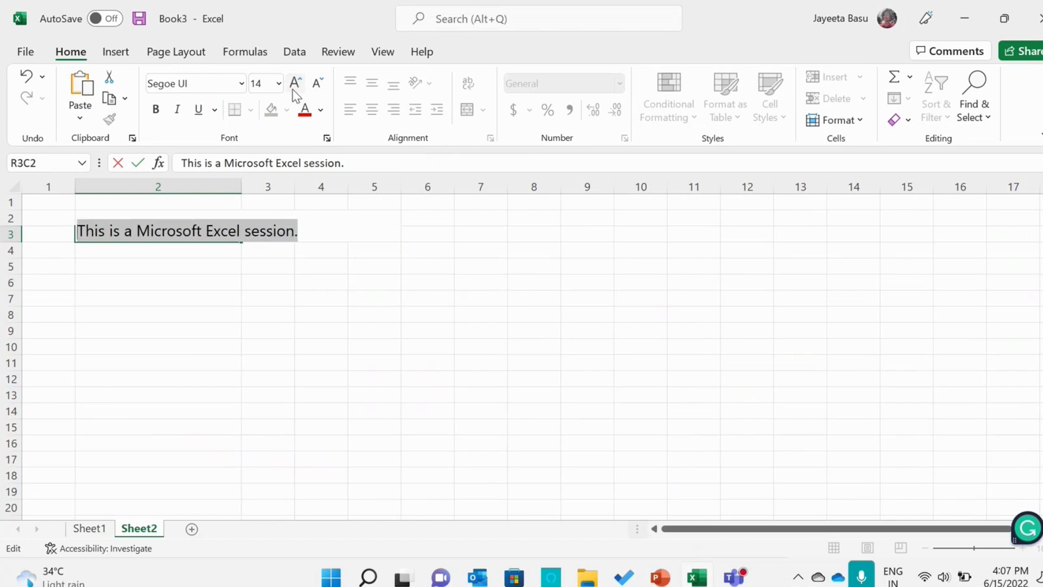
Try bold, italic and underline in turn on the selected sentence, switching each style off again.
click(156, 116)
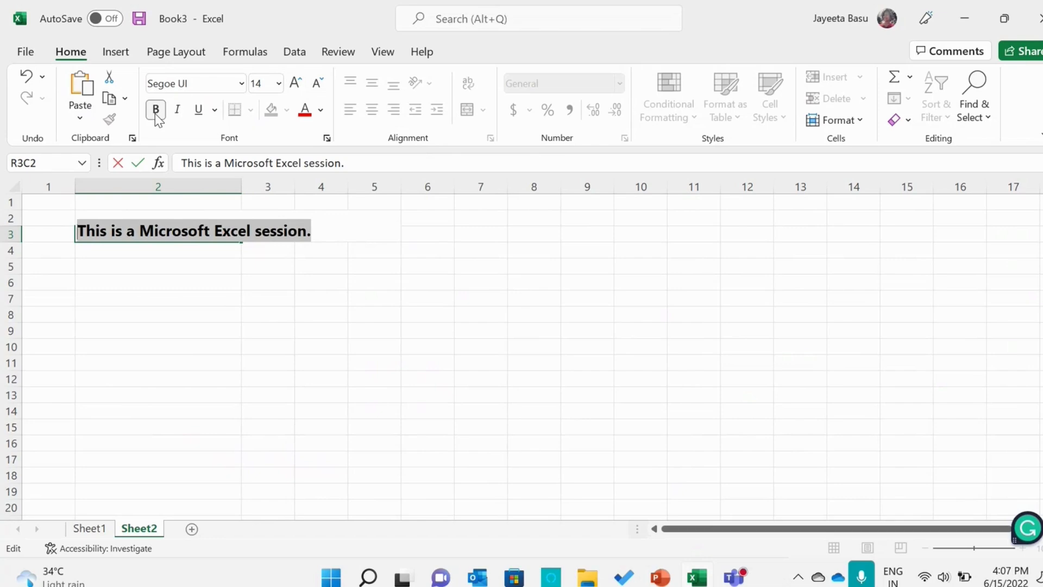
click(155, 113)
click(178, 111)
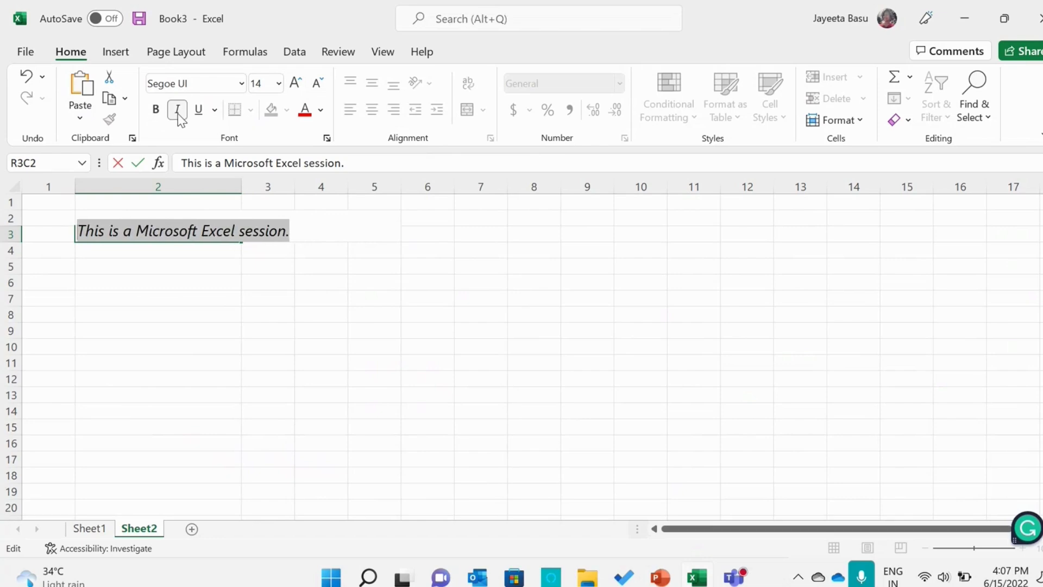
click(178, 113)
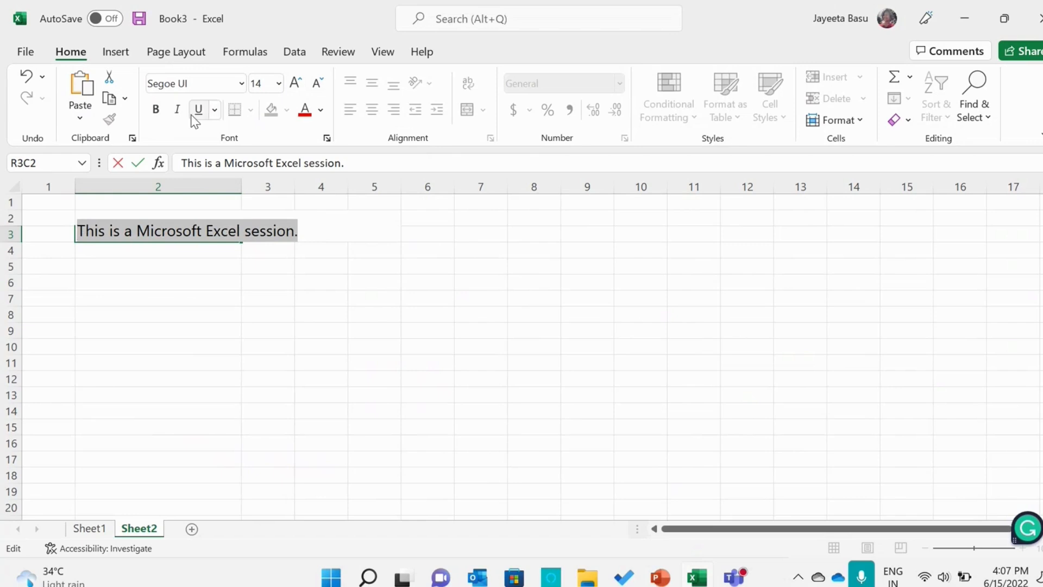
click(197, 113)
click(196, 113)
Color the selected sentence with the darkest green theme color, make it bold, and finish editing the cell.
click(324, 113)
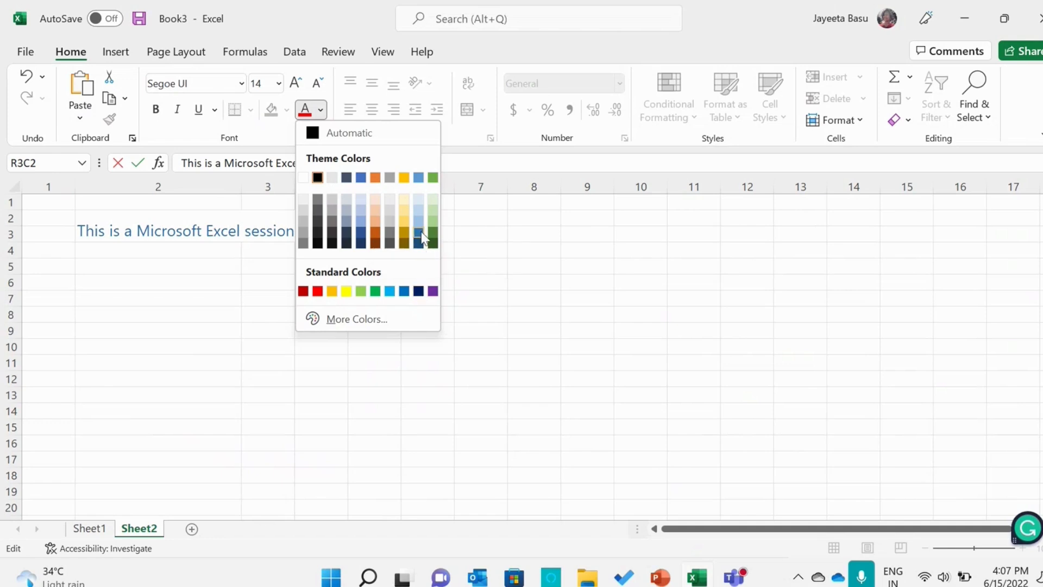
click(434, 243)
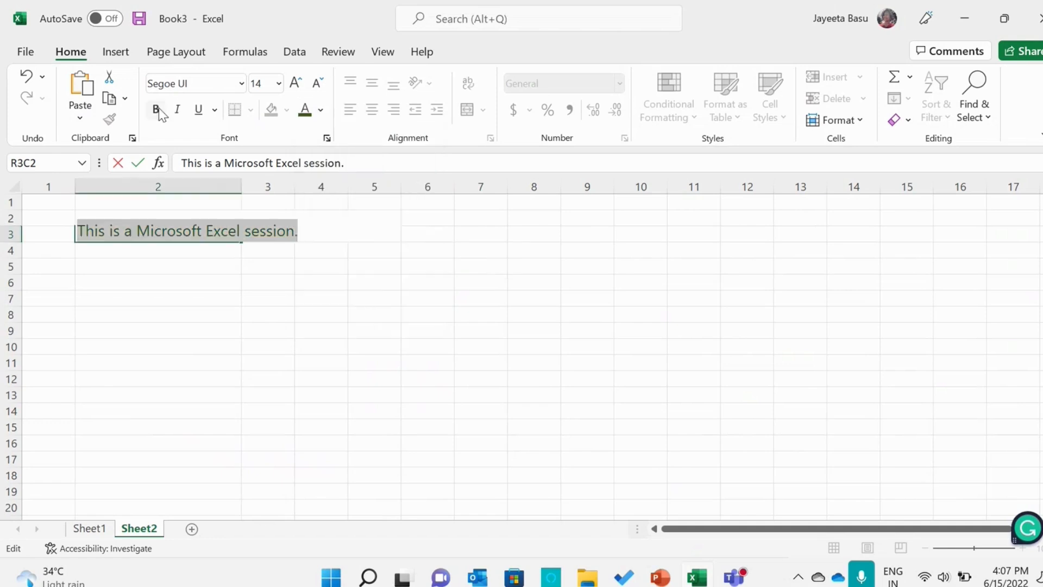
click(162, 111)
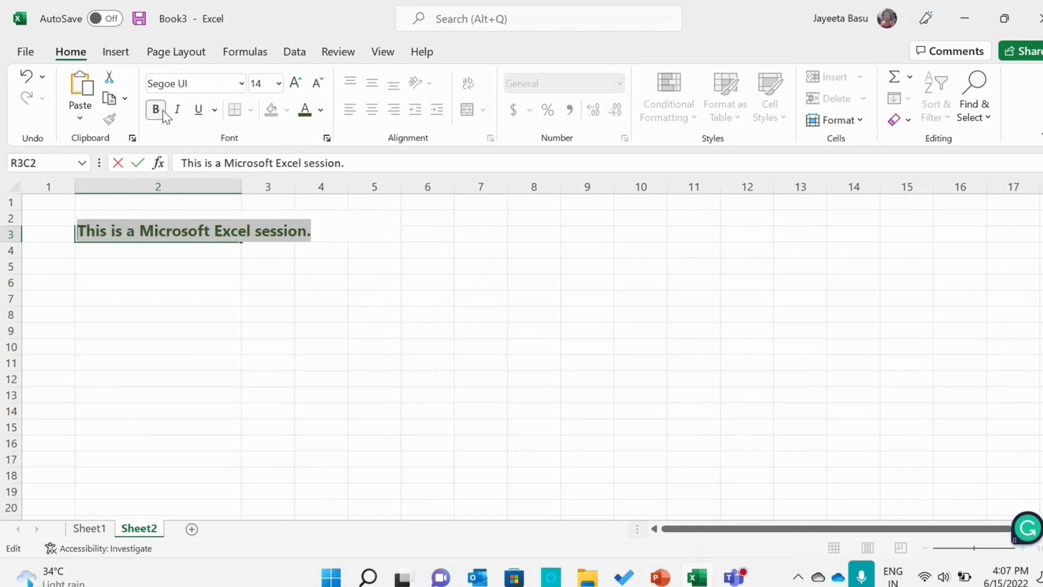
click(184, 270)
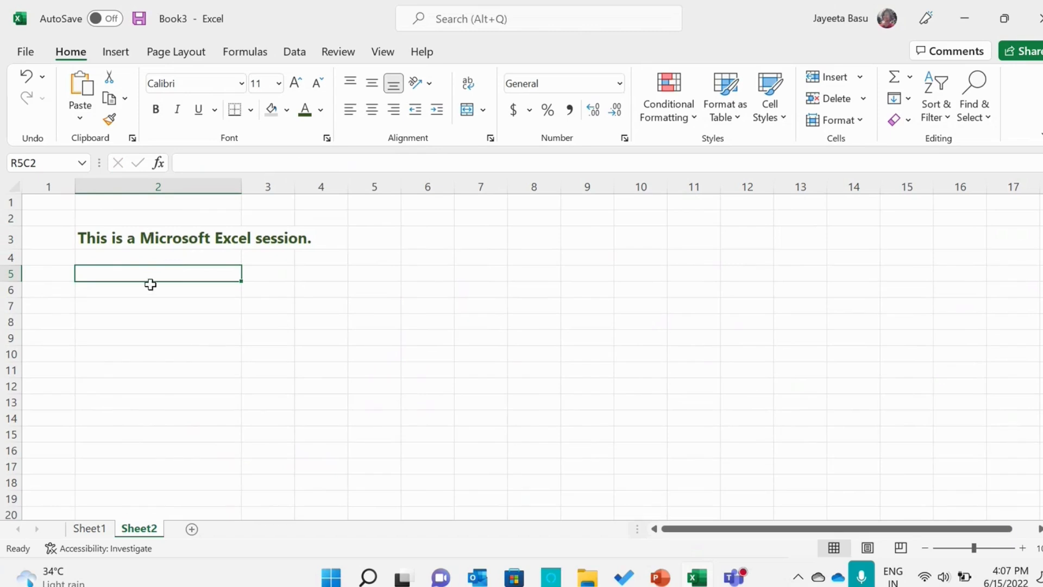
Enter the headers Serial No., Name, Age and Address in row 5, columns 1 to 4.
click(60, 278)
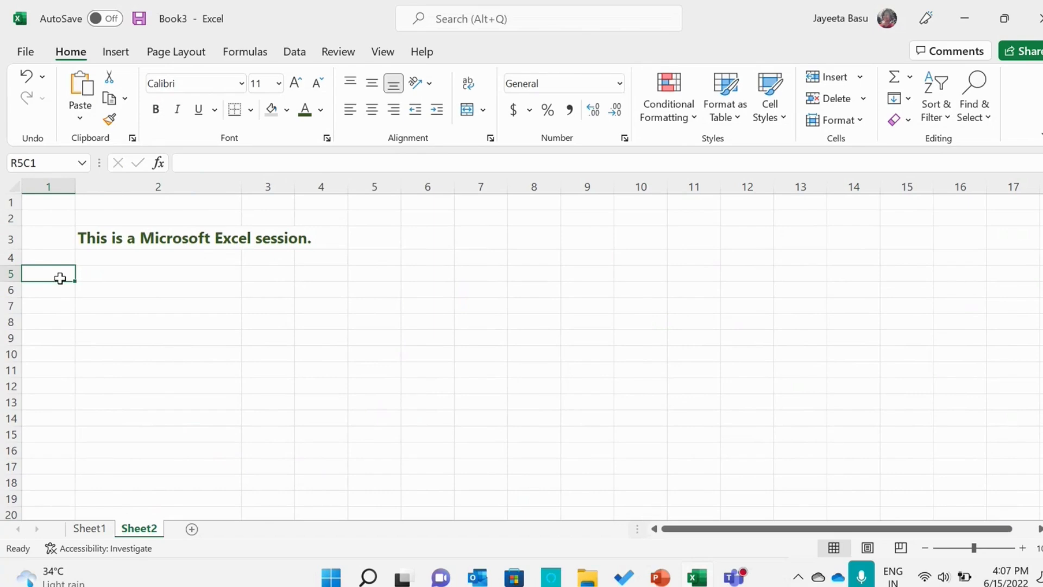
text(Seri)
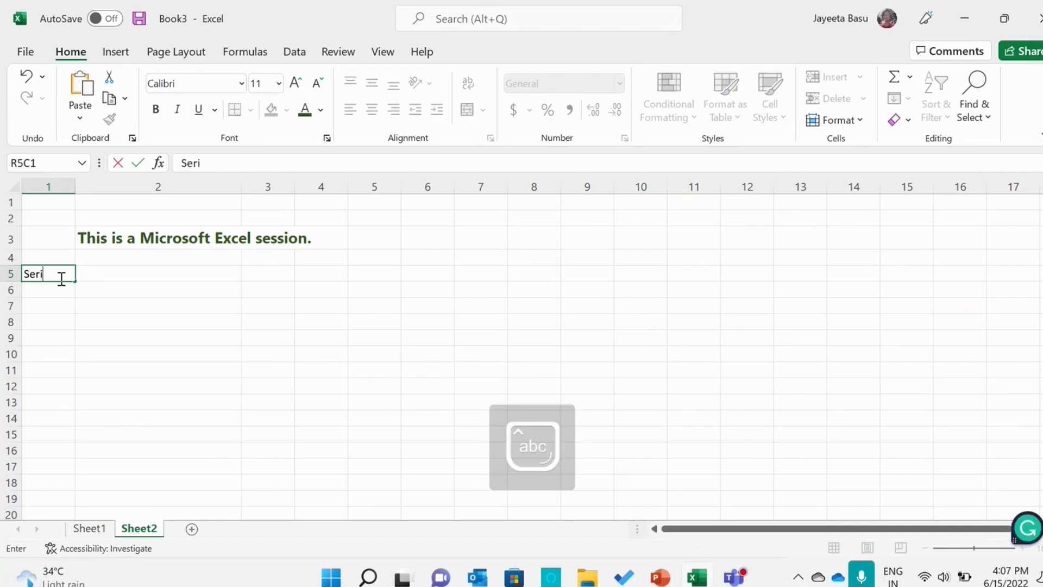
text(al N)
key(Caps_Lock)
text(o.)
click(121, 272)
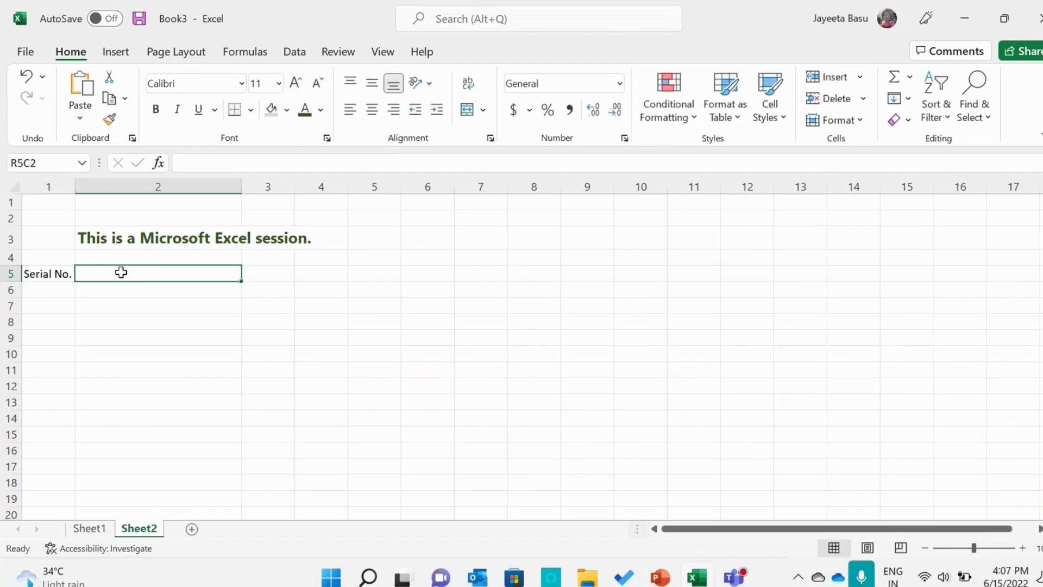
text(Name)
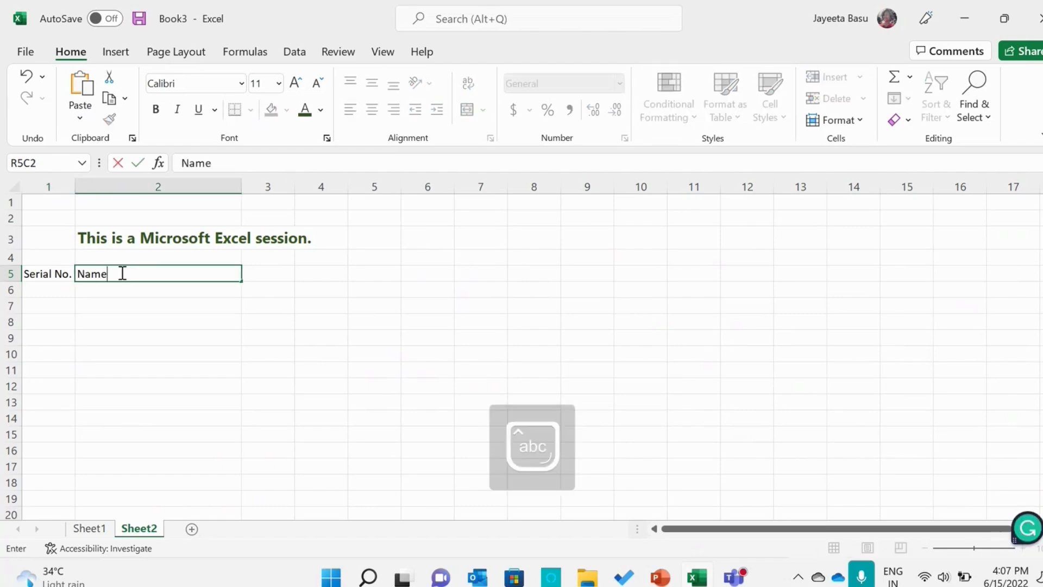
click(265, 272)
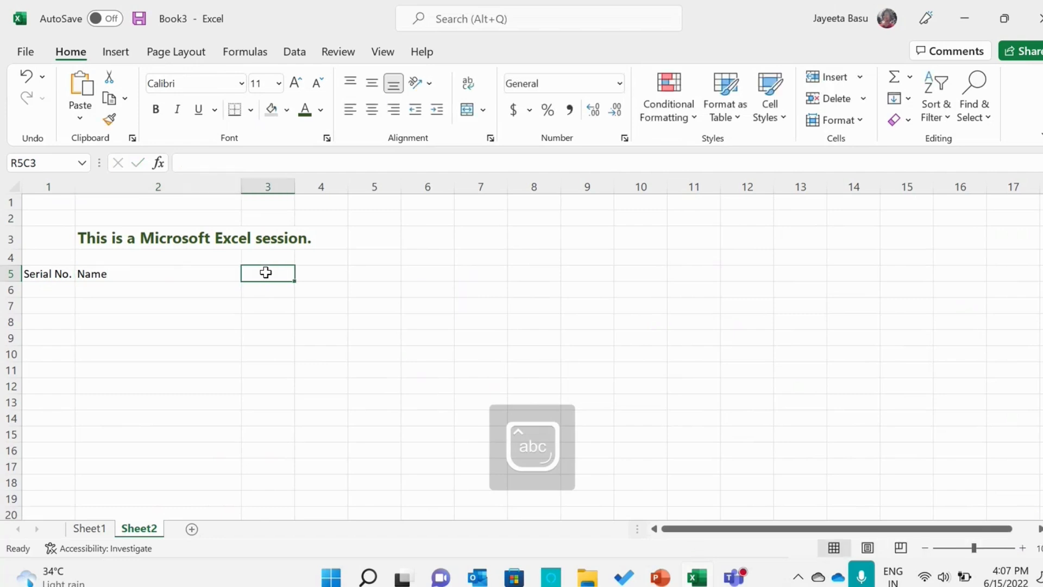
text(Age)
click(326, 273)
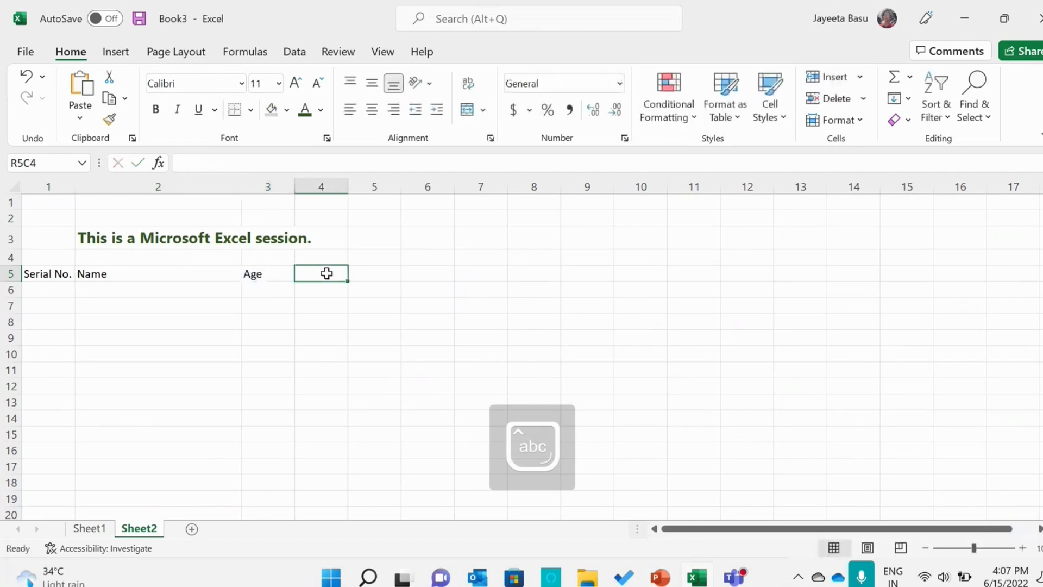
text(Address)
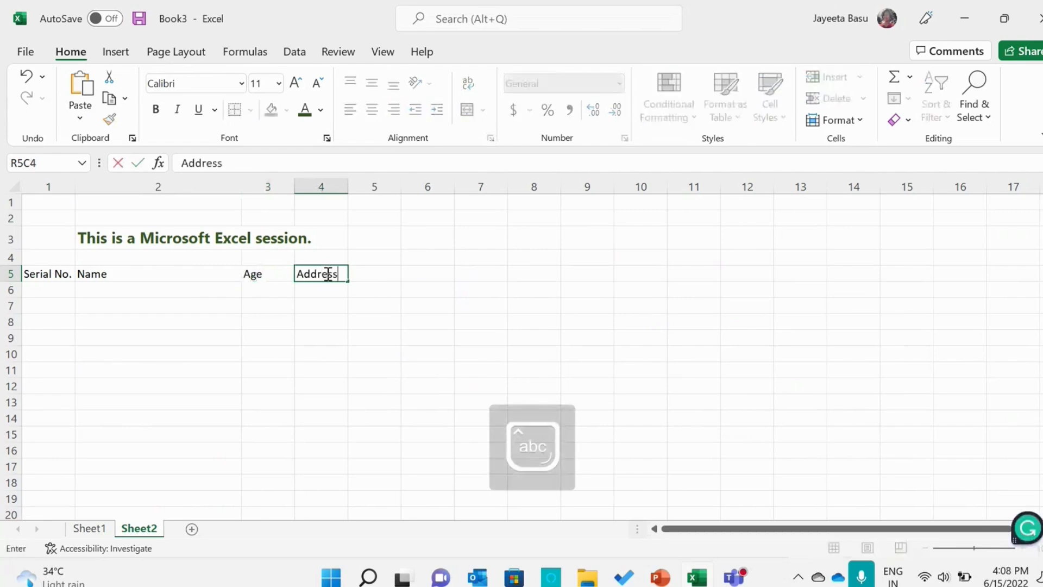
Add the header Phone No. in row 5, column 5, and widen that column slightly to fit it.
click(369, 270)
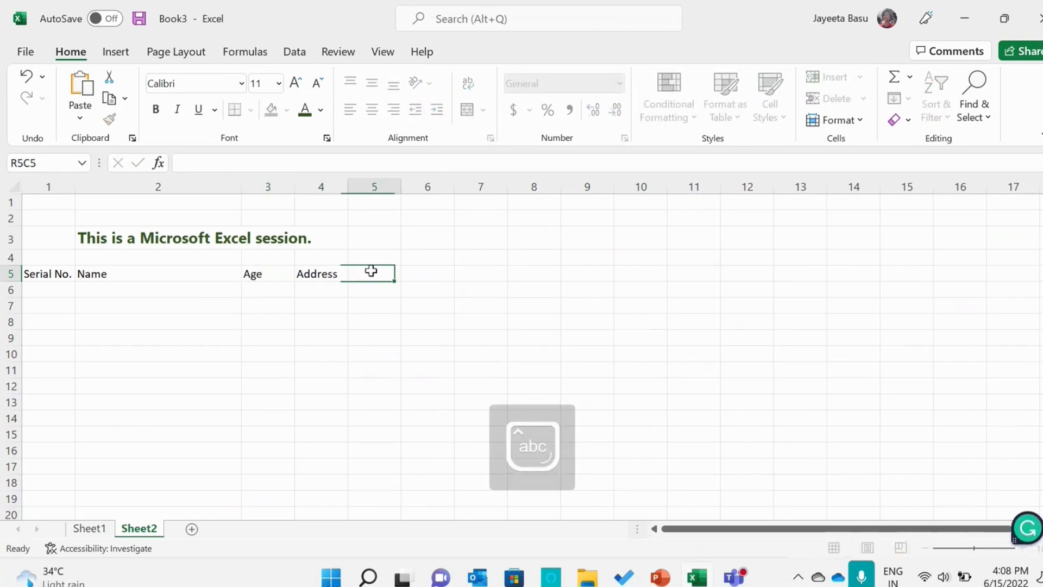
text(P)
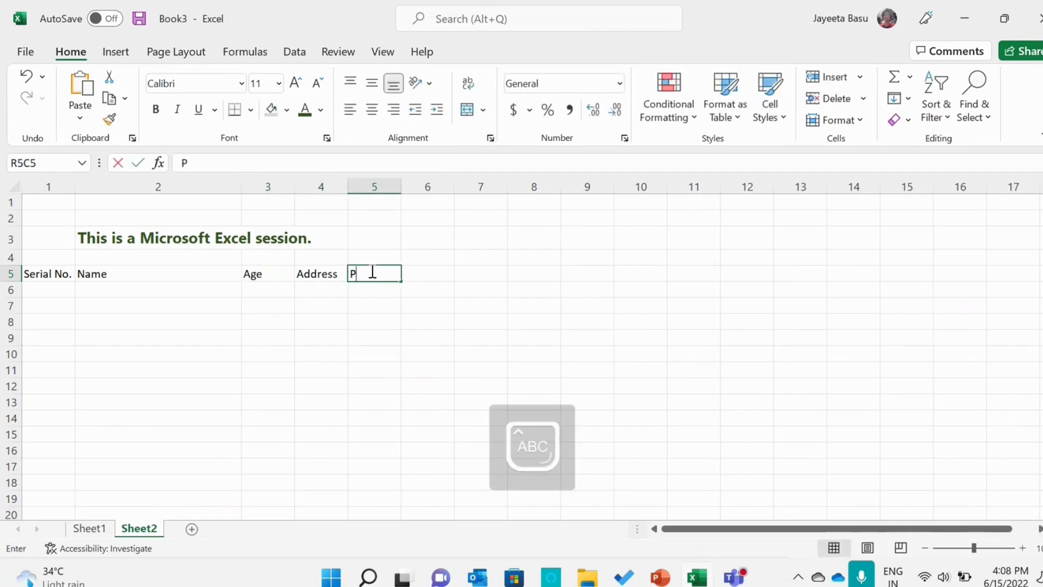
text(hone No.)
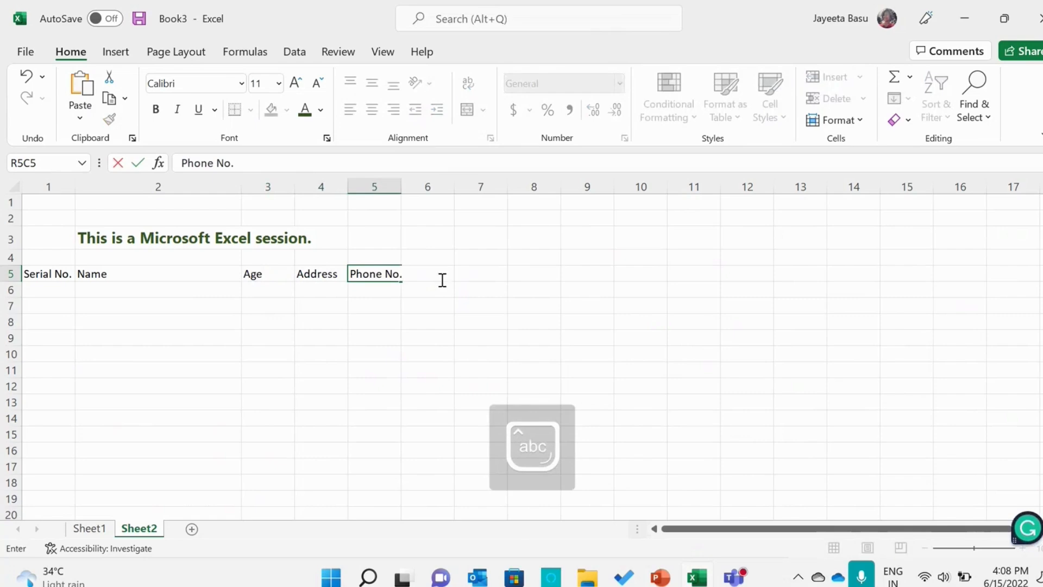
key(F2)
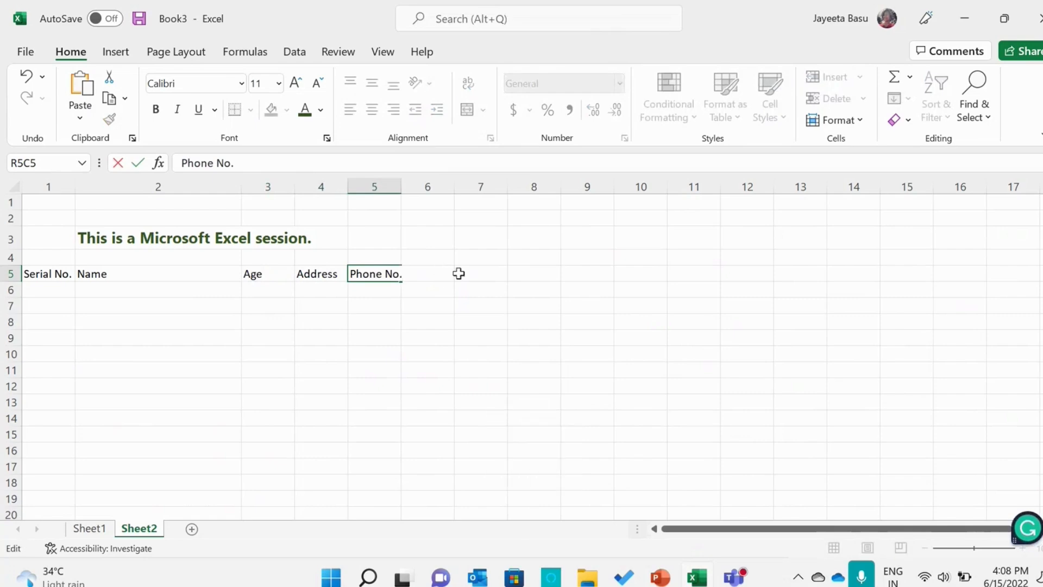
key(Tab)
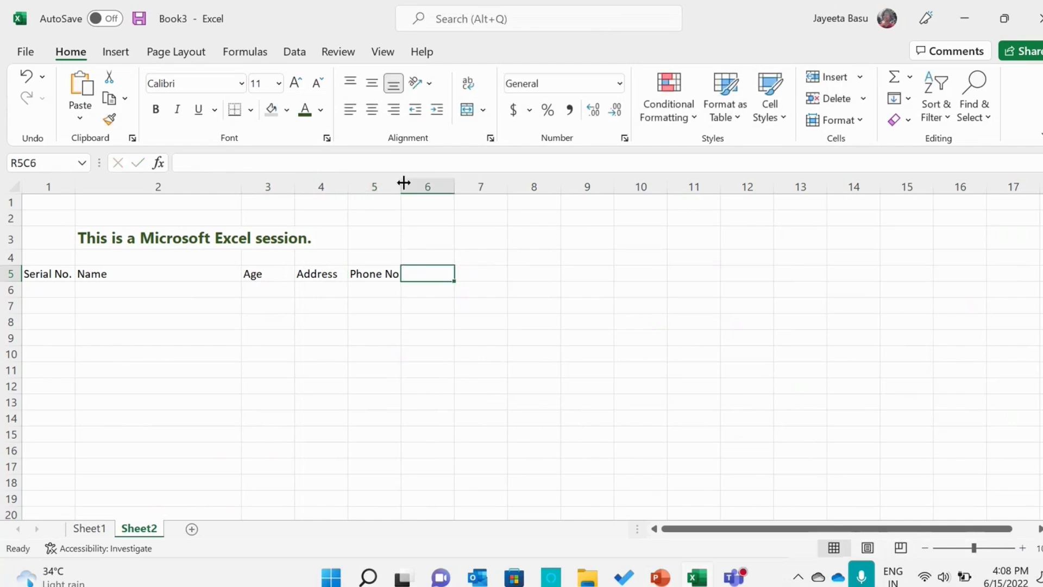
drag(399, 188, 403, 187)
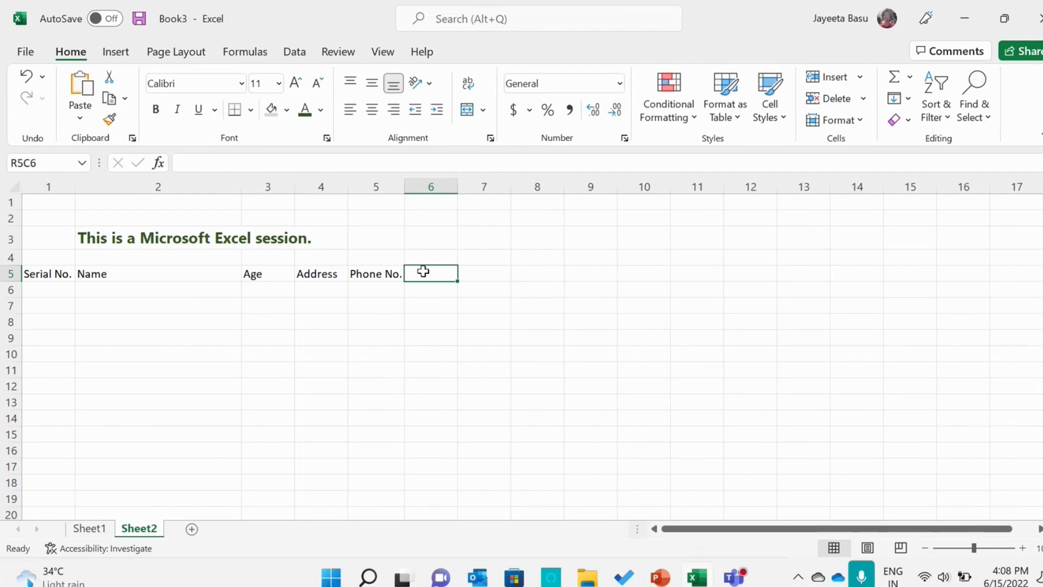
Enter the headers City and State in row 5, columns 6 and 7.
text(City)
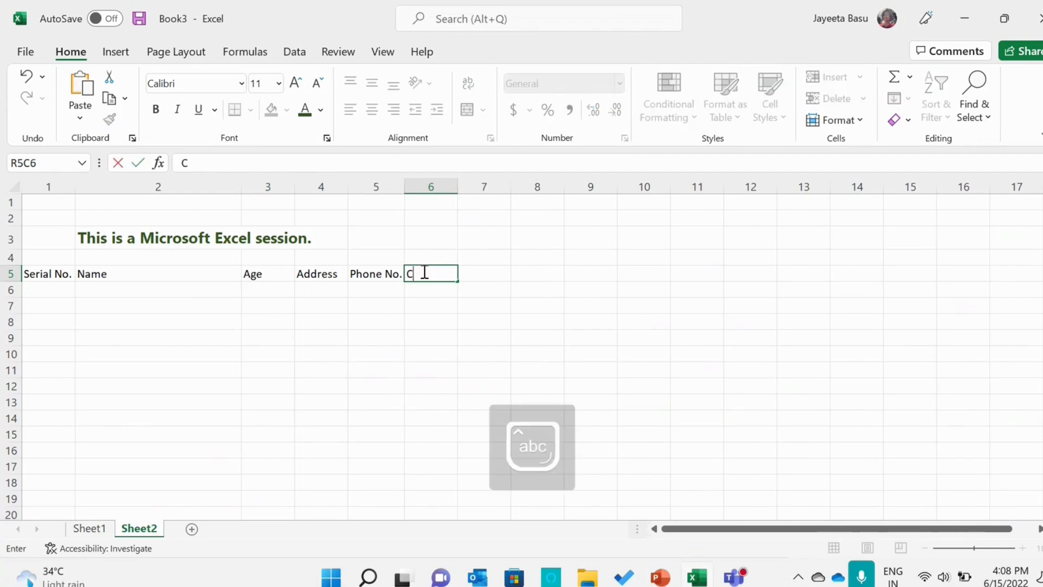
click(491, 272)
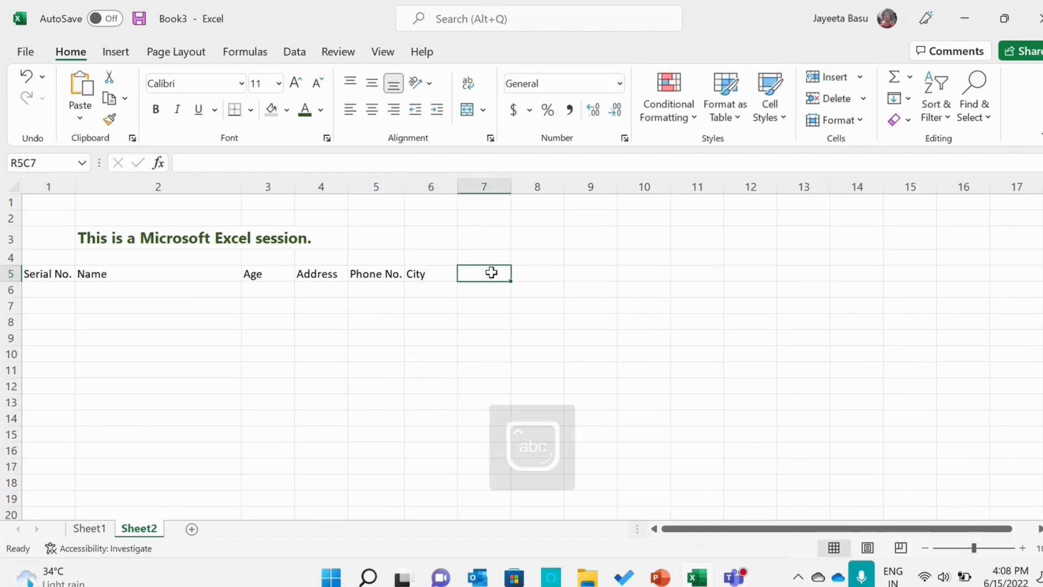
text(State)
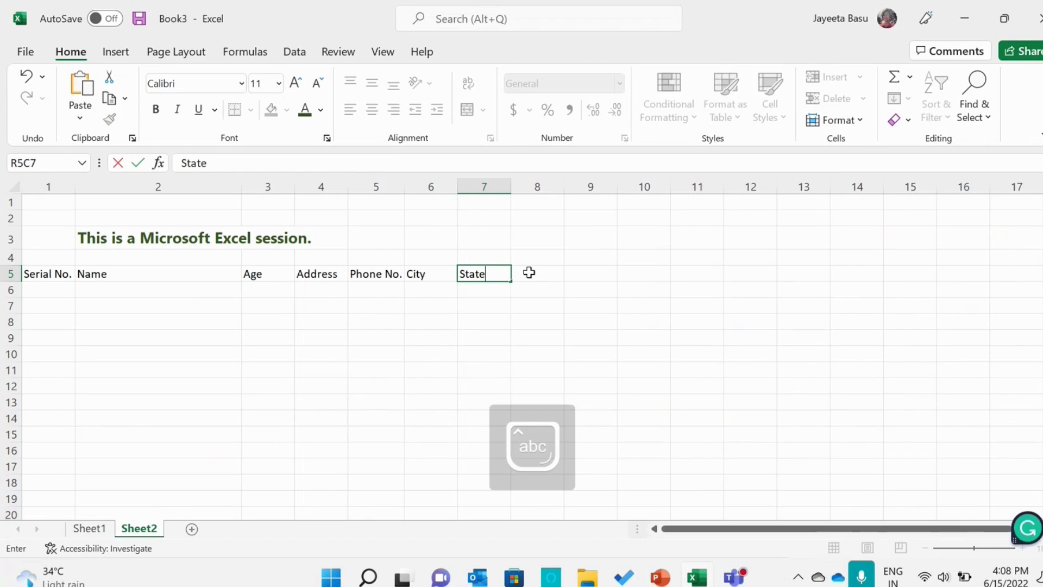
click(528, 272)
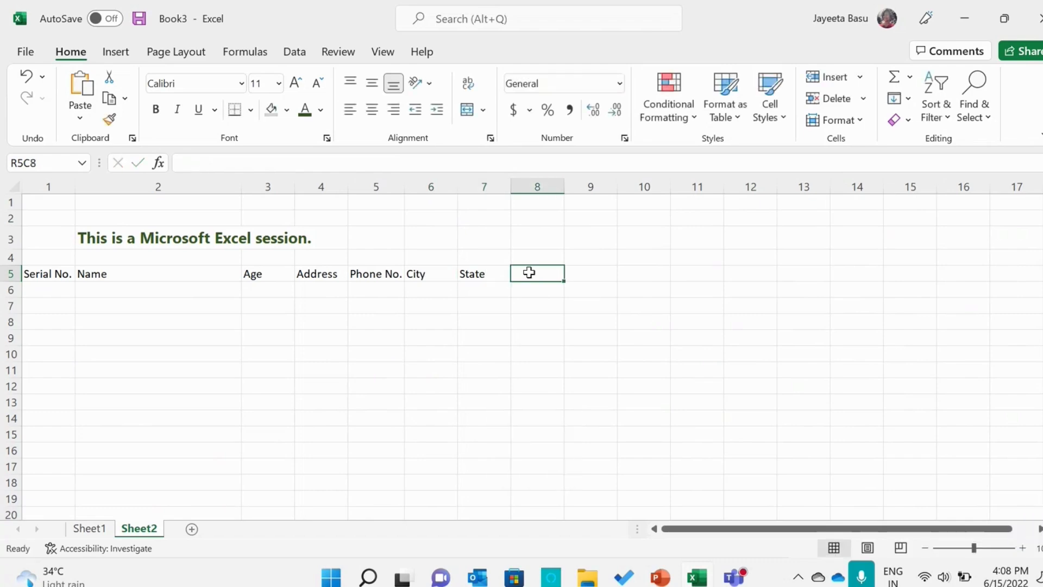
Enter the header Email ID in row 5, column 8, and make all headers from Serial No. to Email ID bold.
text(Email ID)
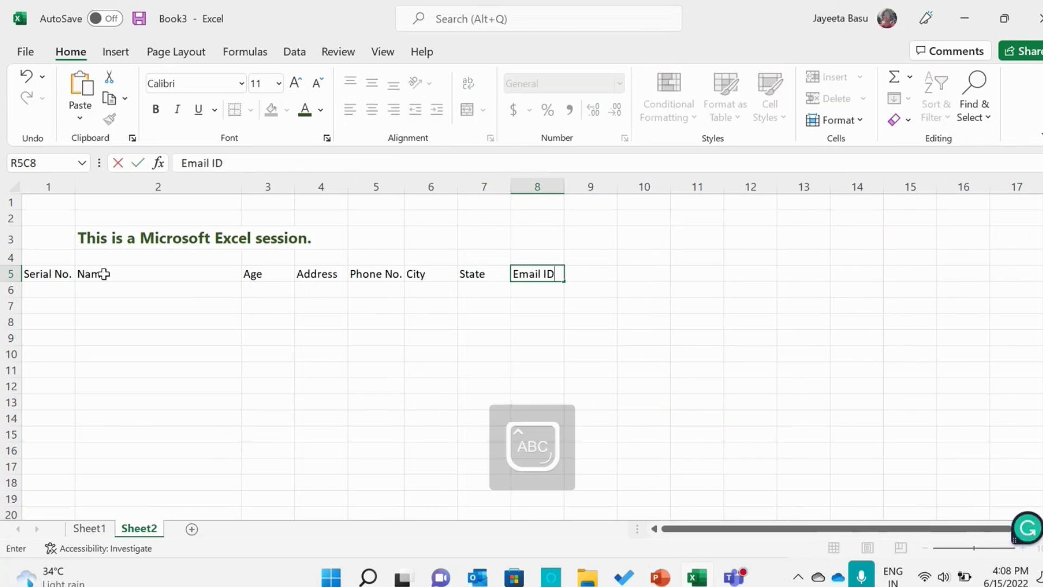
click(46, 278)
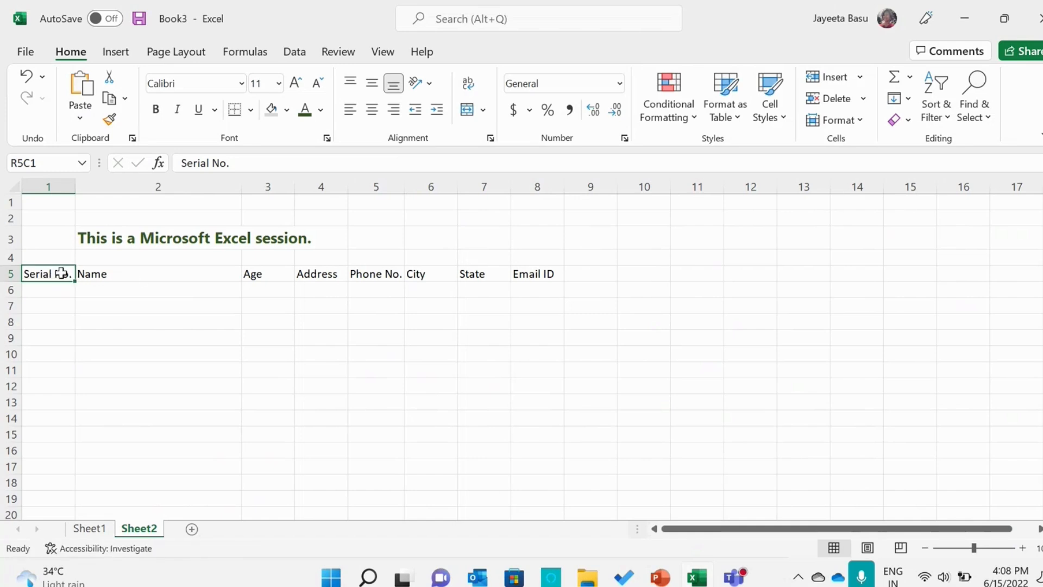
drag(61, 273, 524, 285)
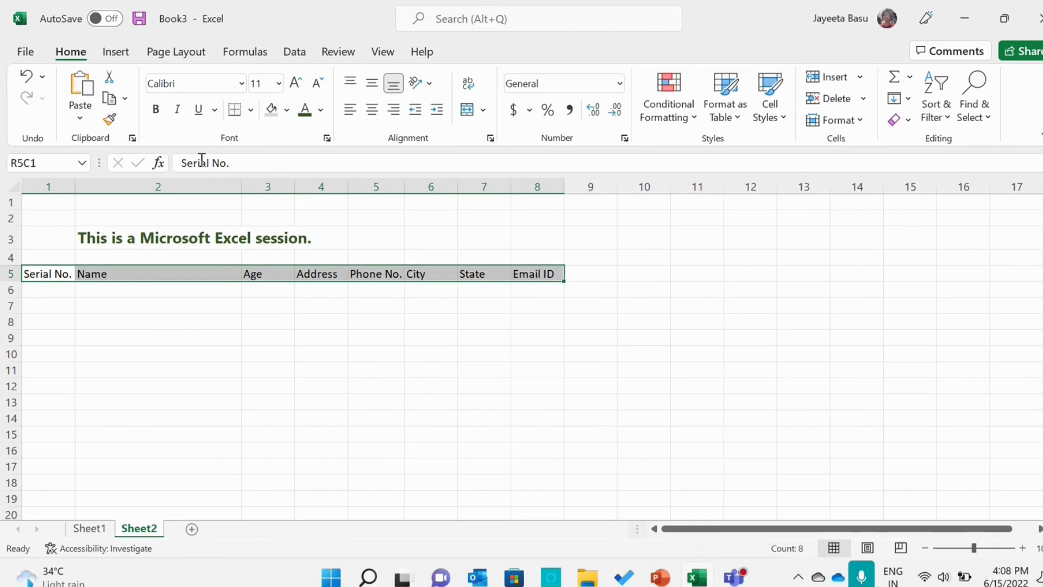
click(155, 110)
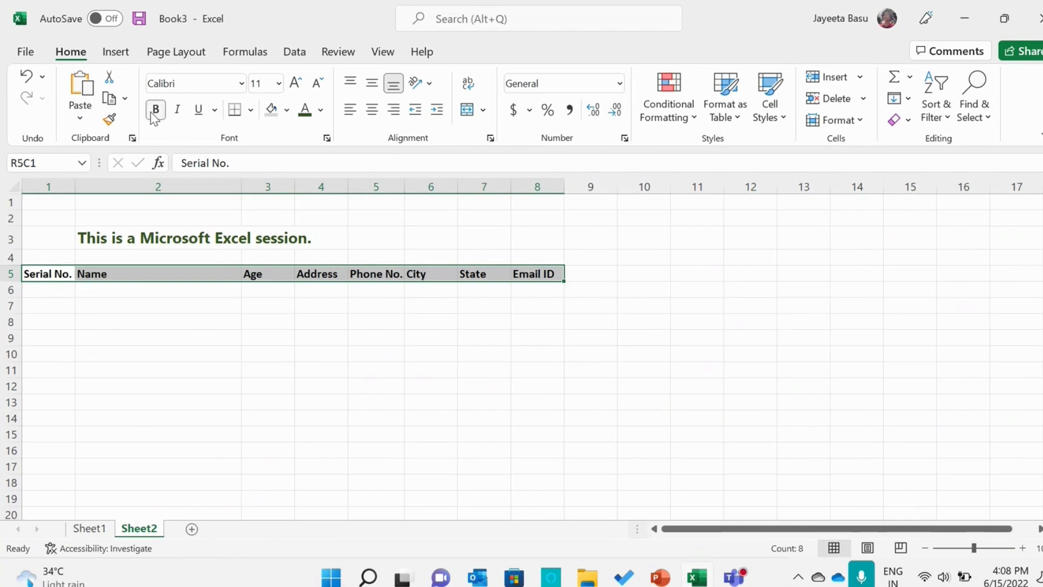
Try the middle and top vertical alignments on the header row and center the headers horizontally.
click(365, 91)
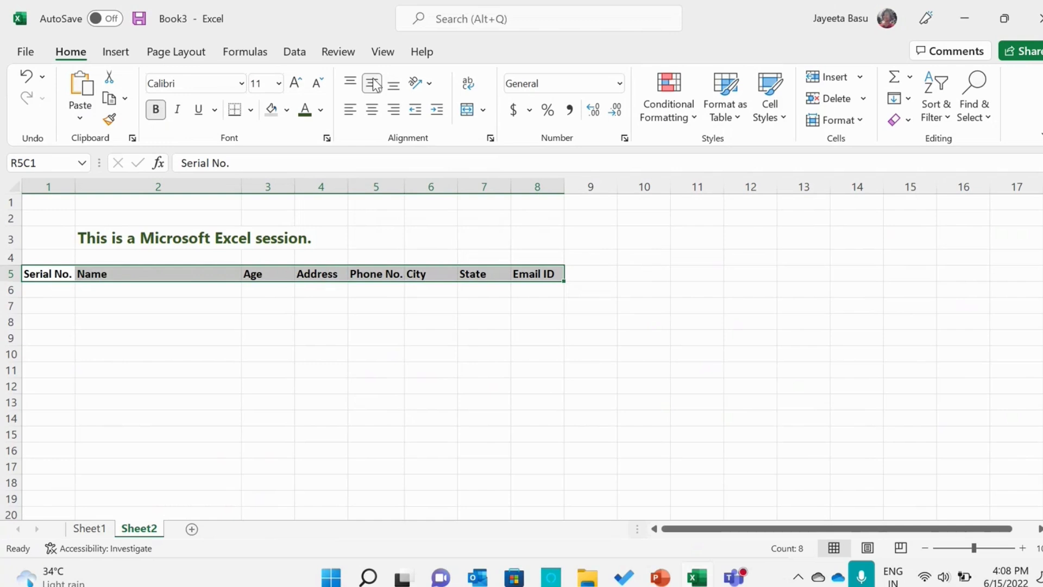
click(372, 84)
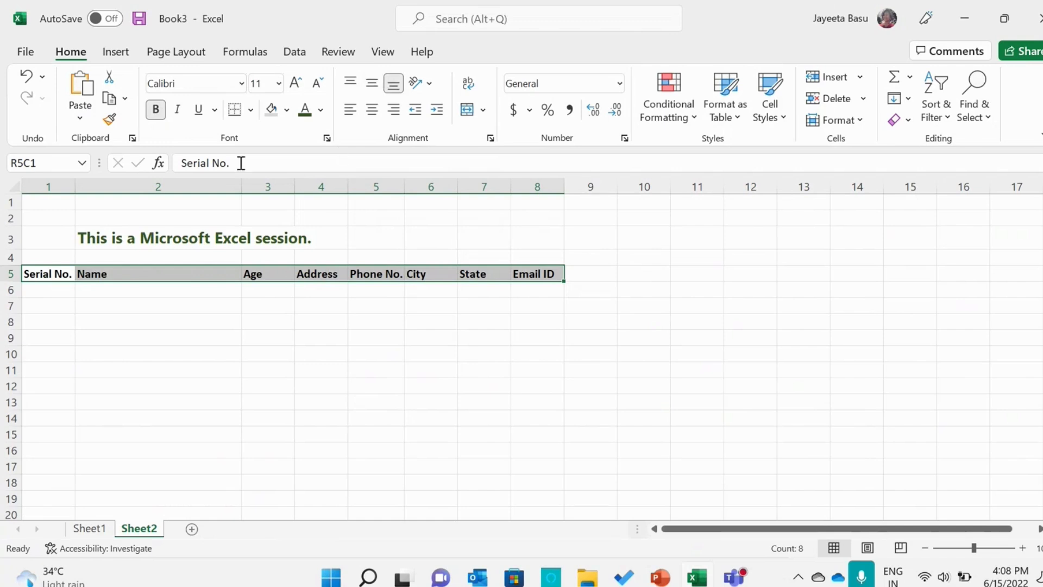
click(368, 83)
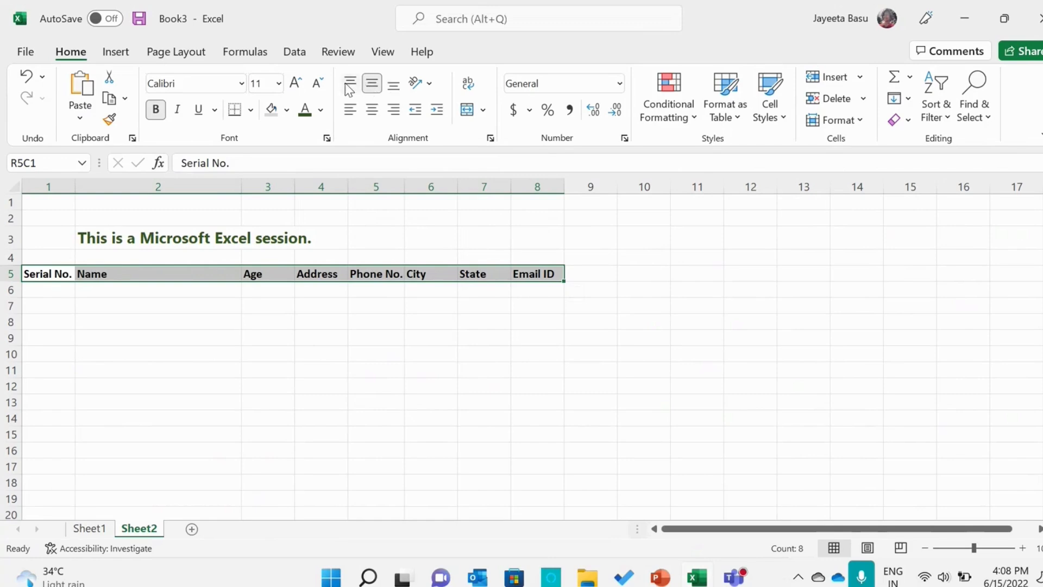
click(370, 110)
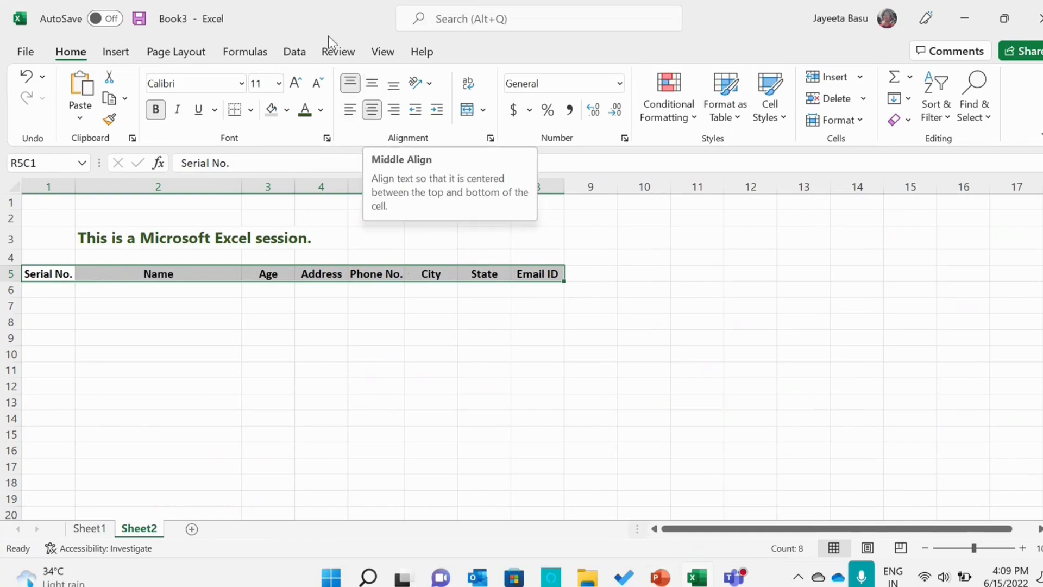
Color the header row with the darkest green theme color and align its text vertically to the middle.
click(321, 111)
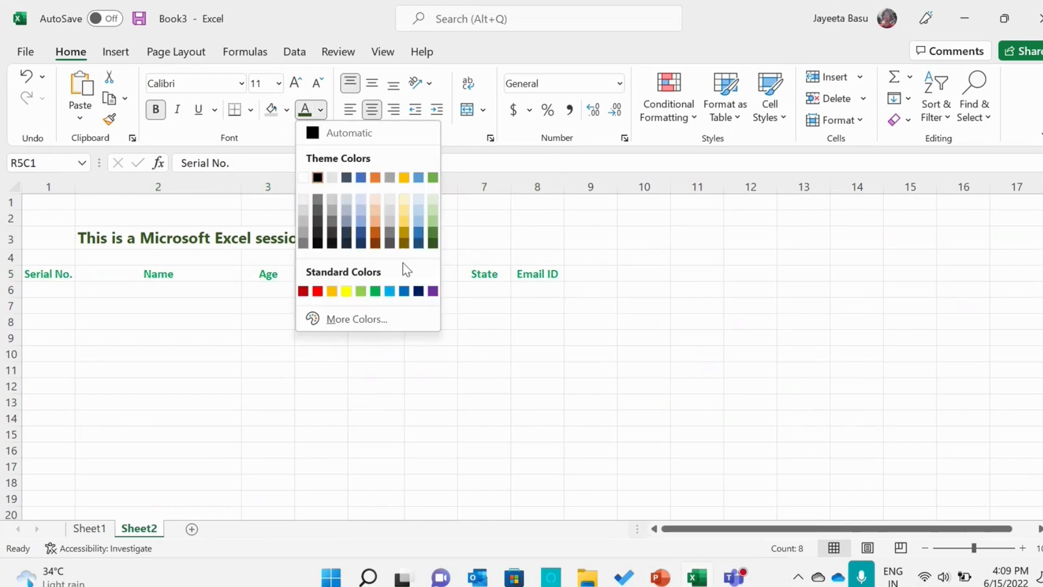
click(432, 243)
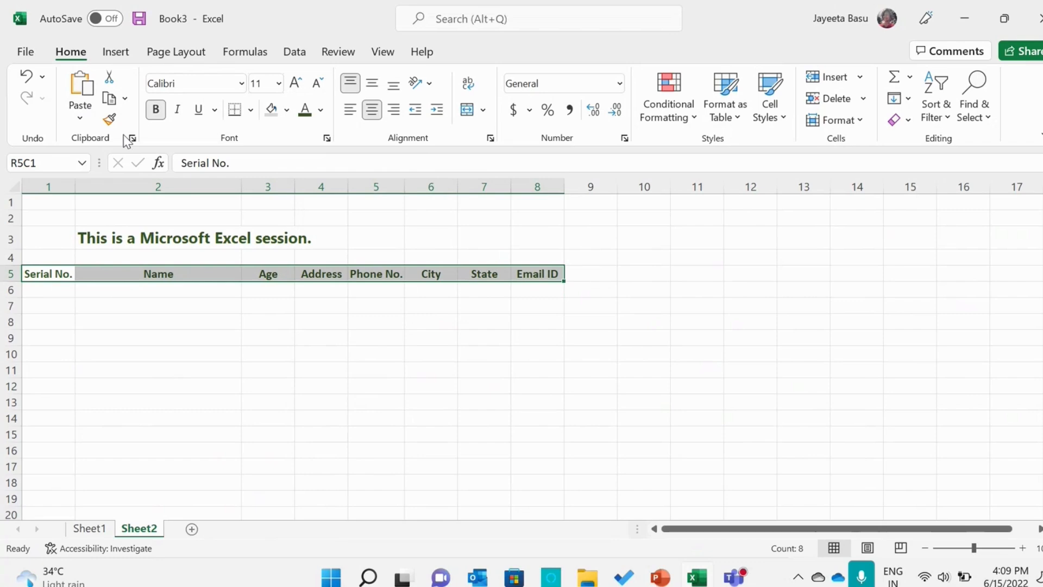
click(390, 91)
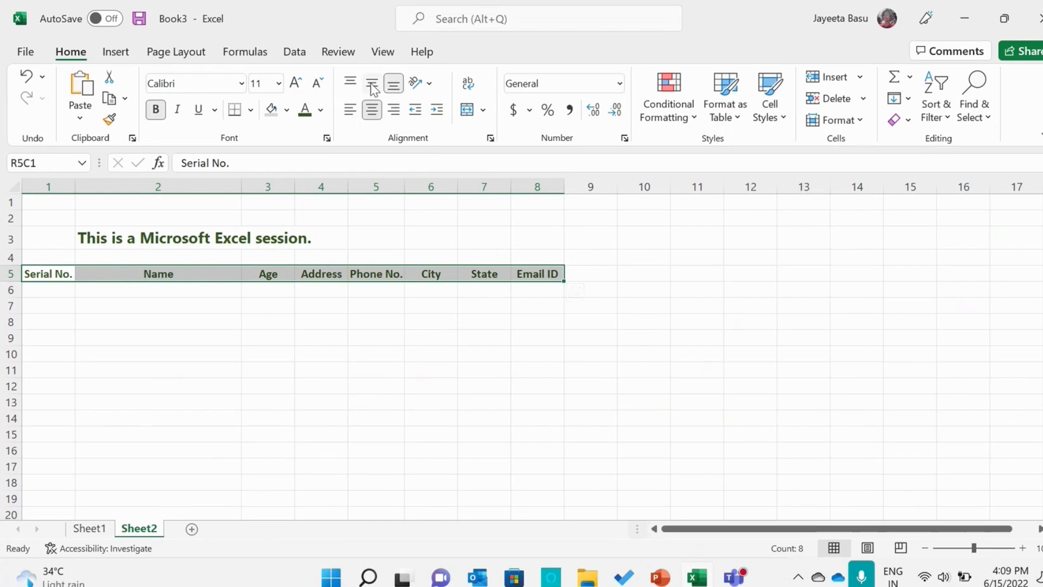
click(372, 87)
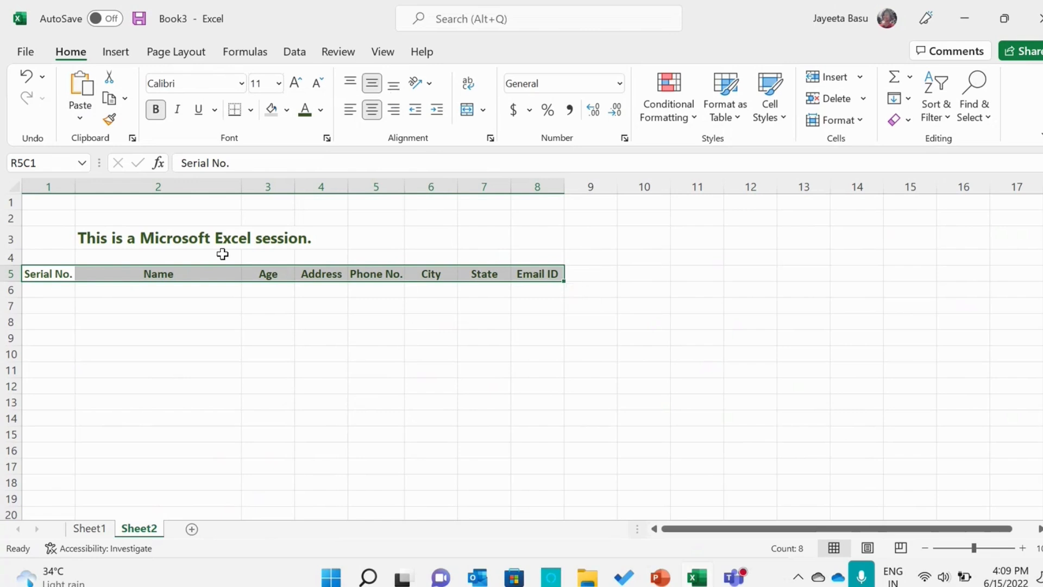
Enter A, B, C and D in the Name column, rows 6 to 9.
click(130, 304)
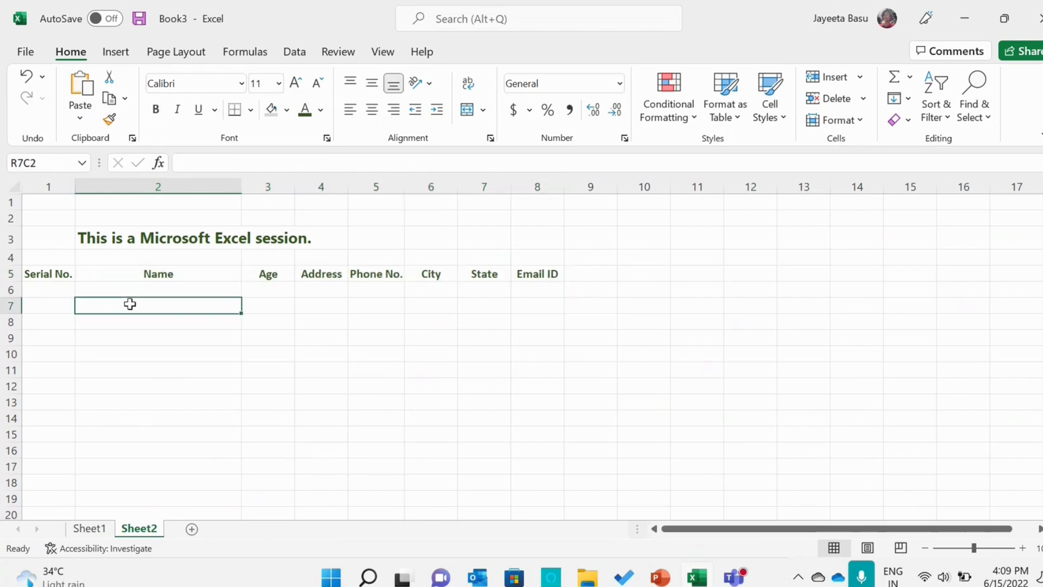
click(190, 293)
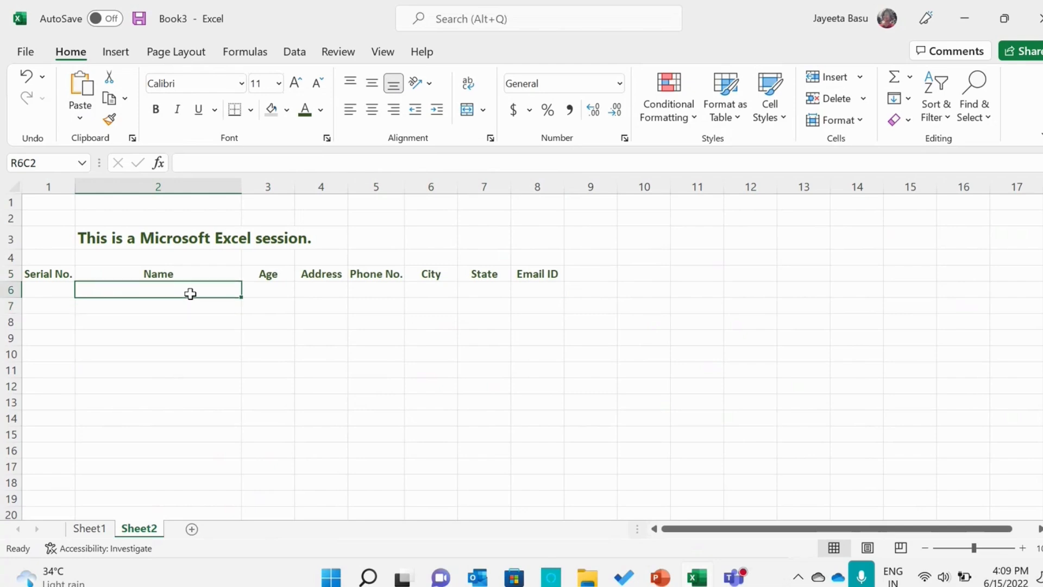
double_click(190, 293)
text(A)
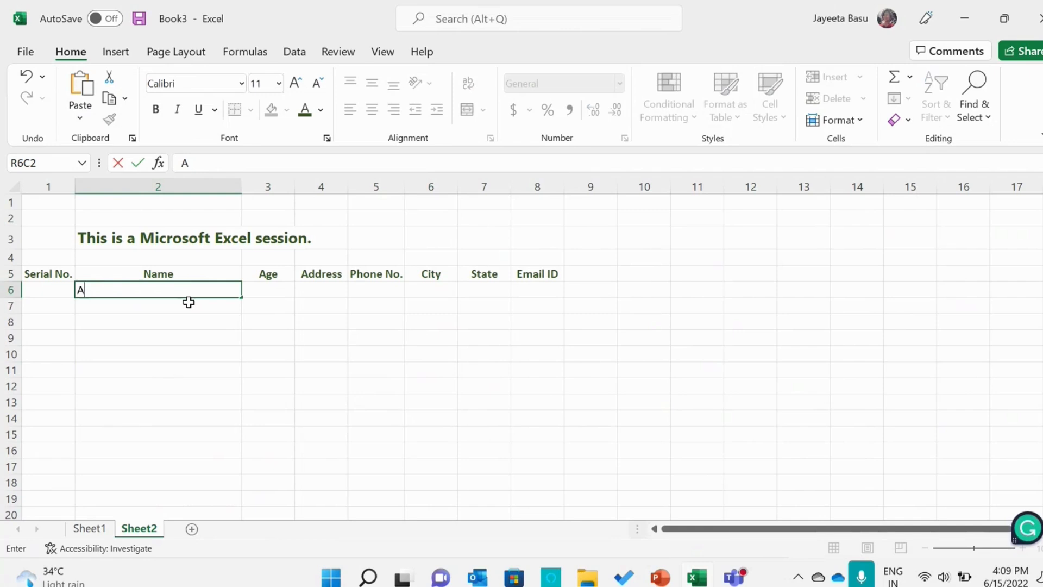
key(Return)
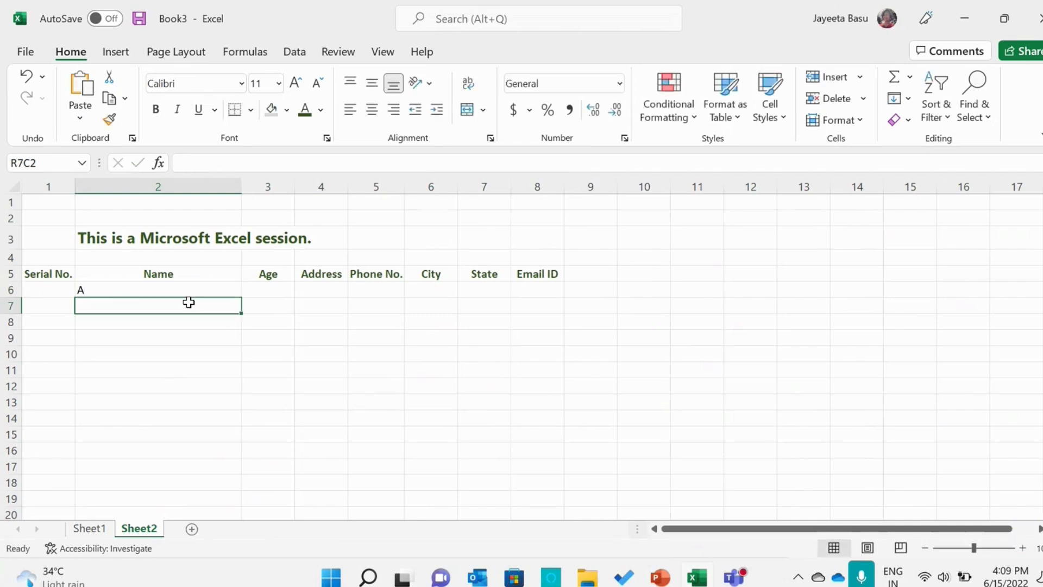
text(B)
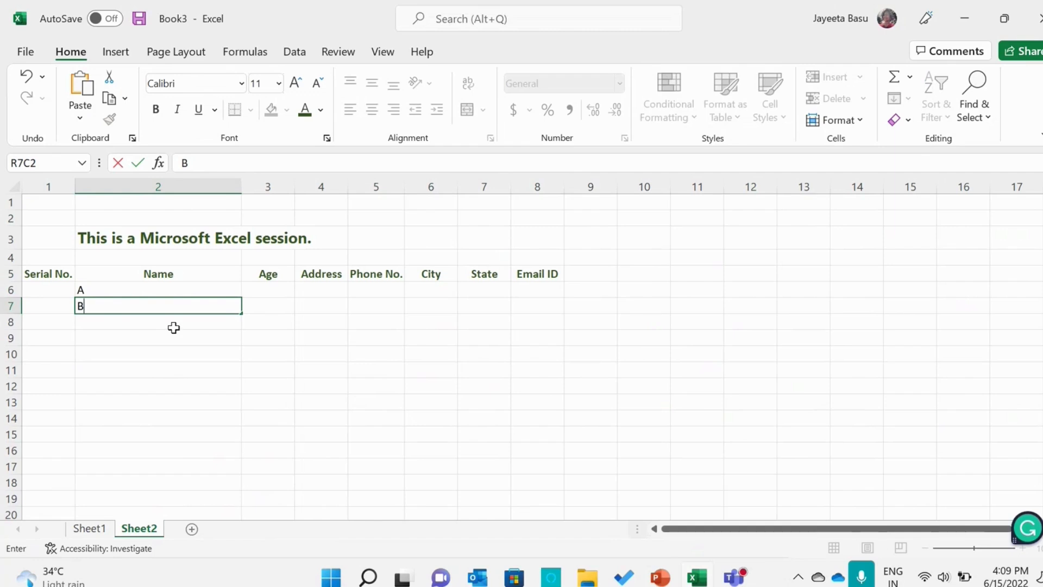
key(Return)
text(C)
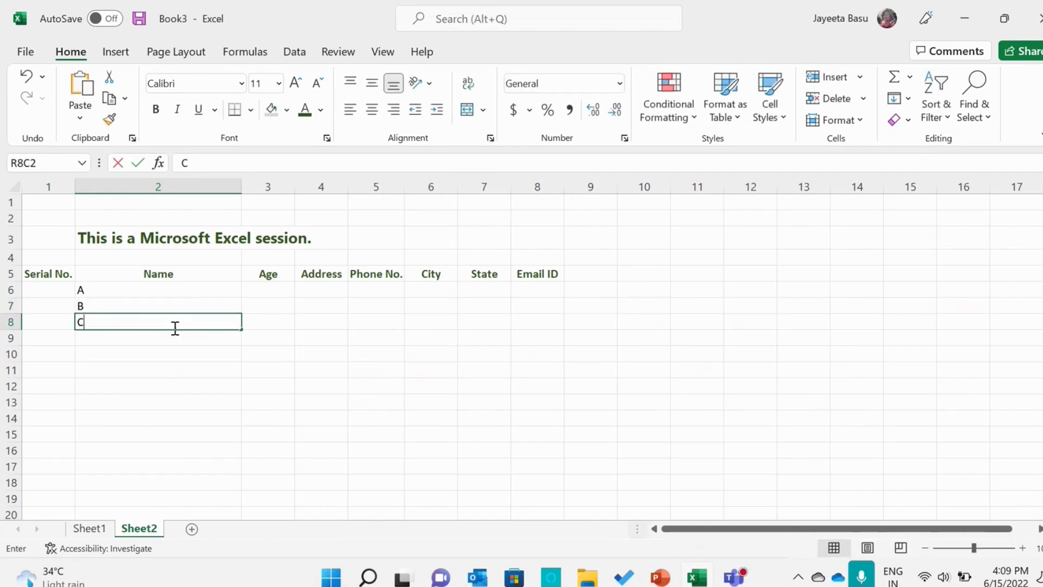
key(Return)
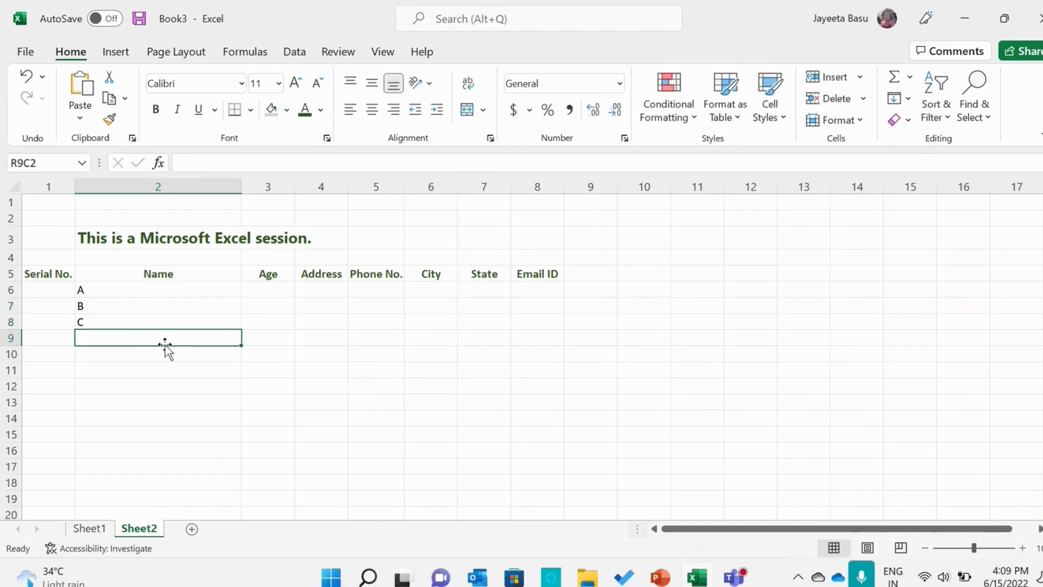
text(D)
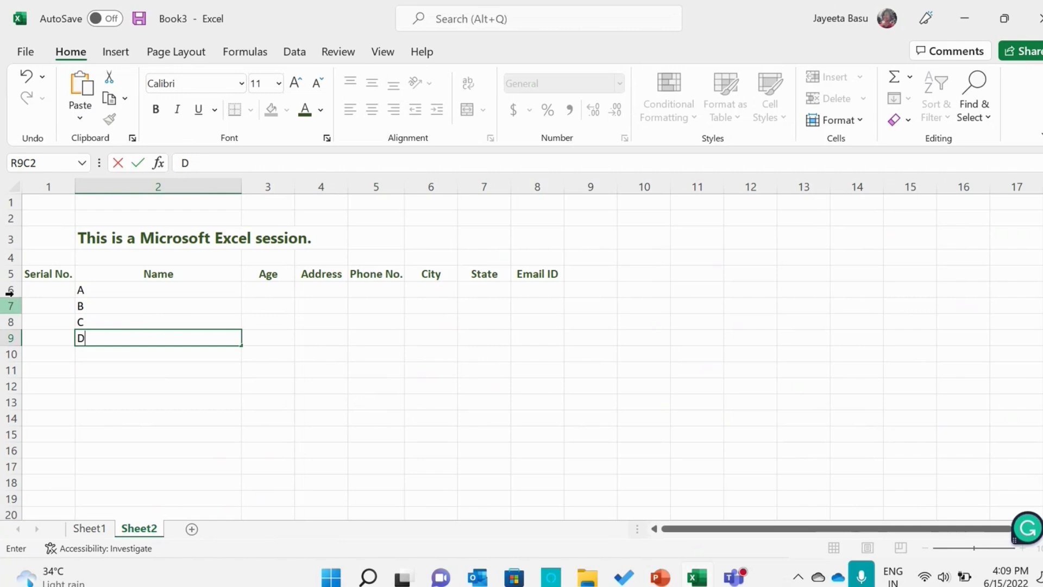
Increase the heights of rows 6, 7, 8 and 9 to a similar size, nearly double the default.
click(12, 290)
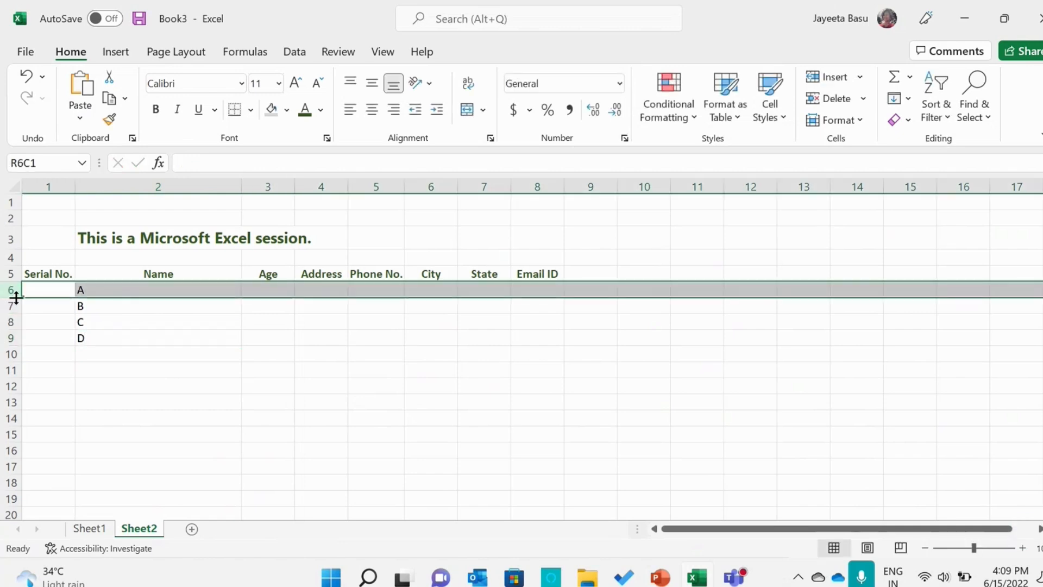
drag(16, 297, 14, 310)
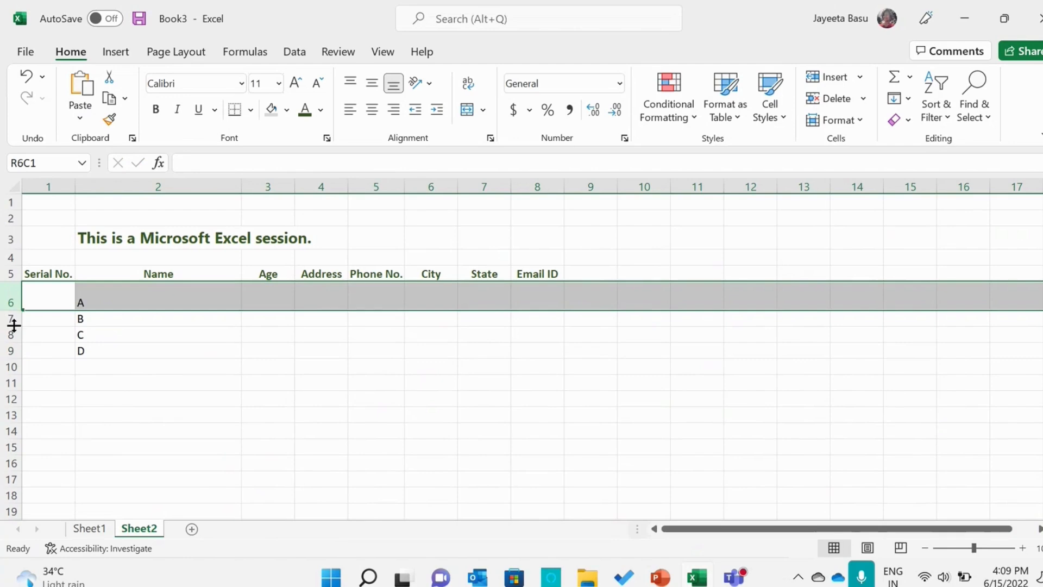
drag(14, 325, 12, 360)
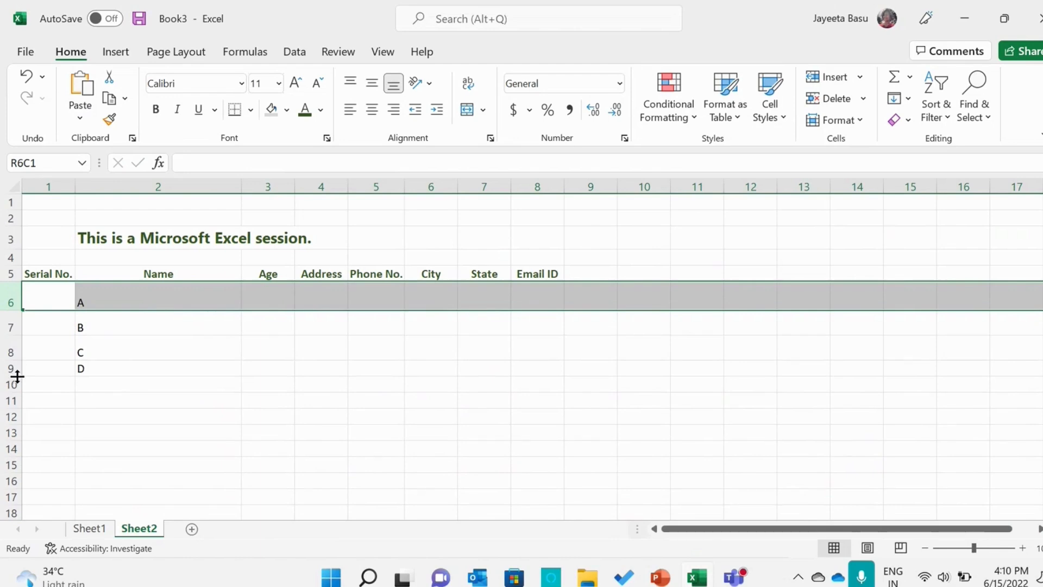
drag(17, 376, 17, 386)
Top-align the entries A to D in the Name column and center them horizontally, trying left and right alignment as well.
click(105, 377)
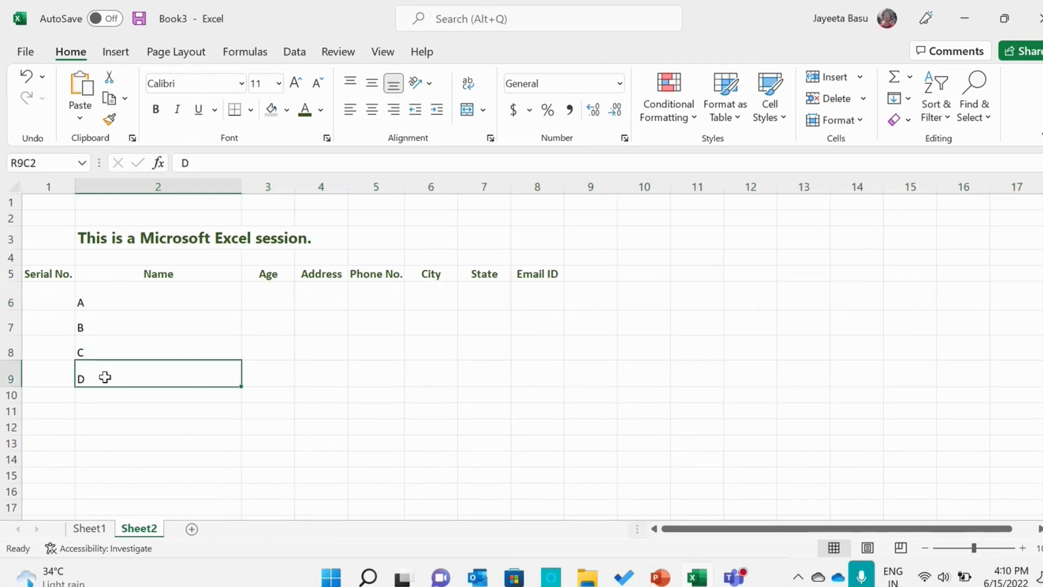
drag(105, 377, 103, 298)
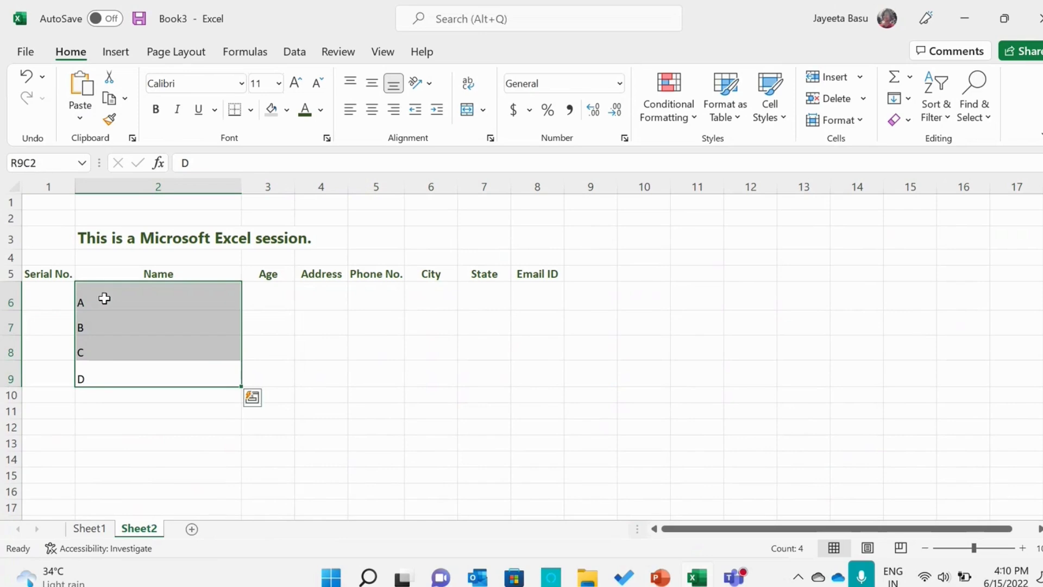
click(372, 82)
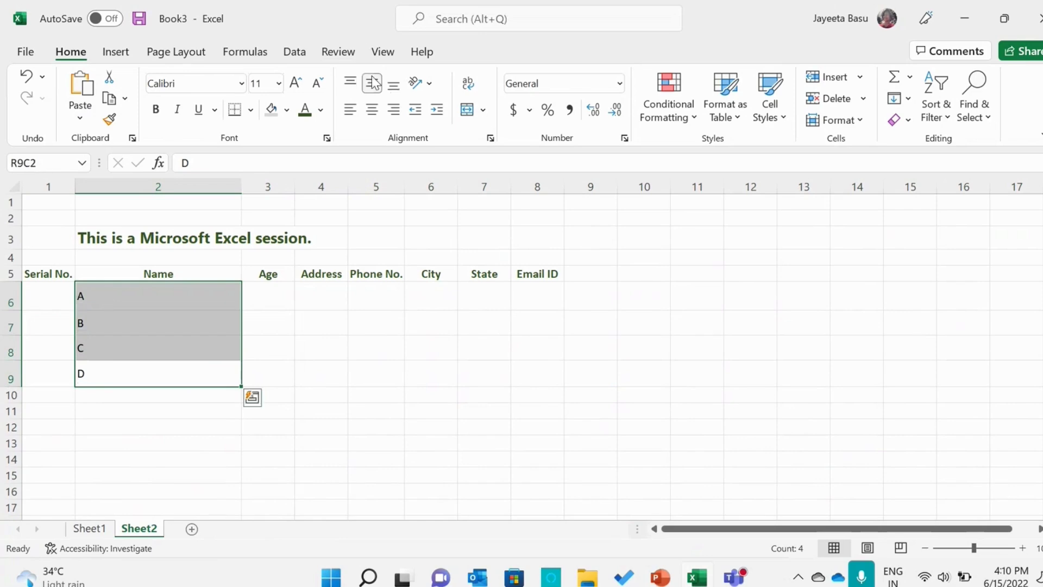
click(351, 83)
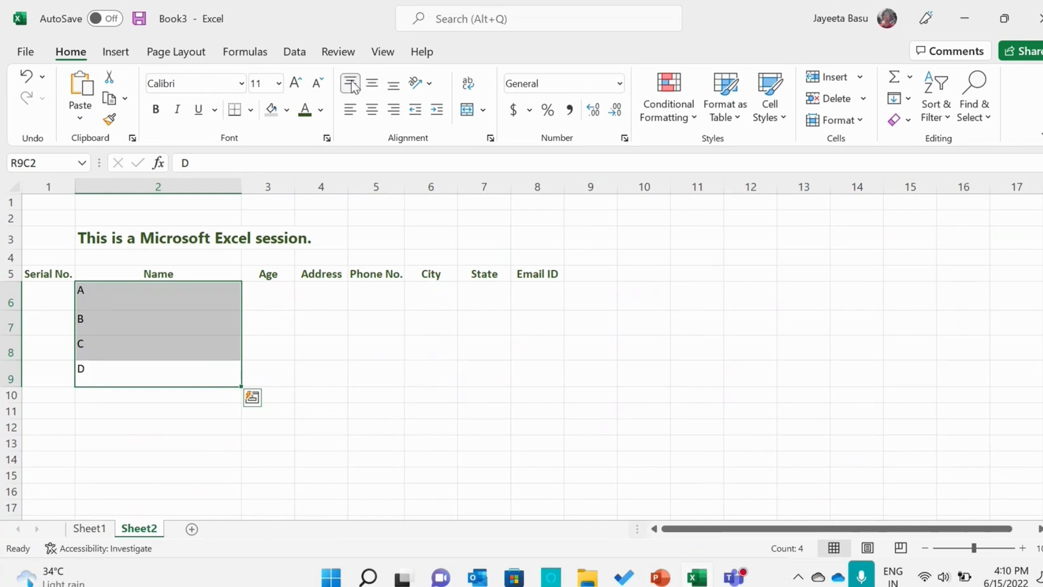
click(371, 110)
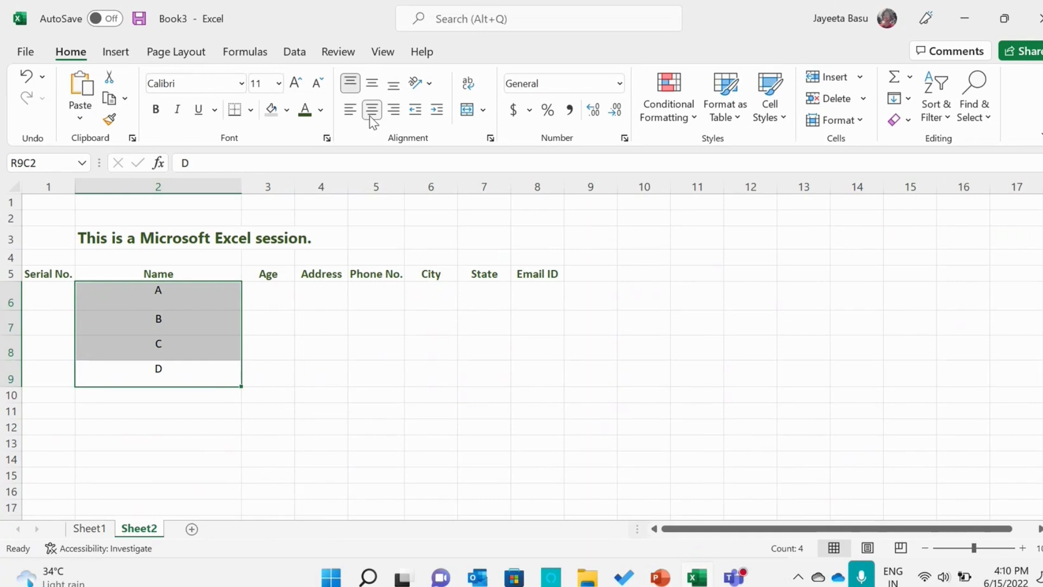
click(348, 122)
click(394, 114)
click(372, 110)
Format the entries A to D with font size 14, bold, and the darkest green theme color.
click(296, 84)
click(296, 84)
click(156, 114)
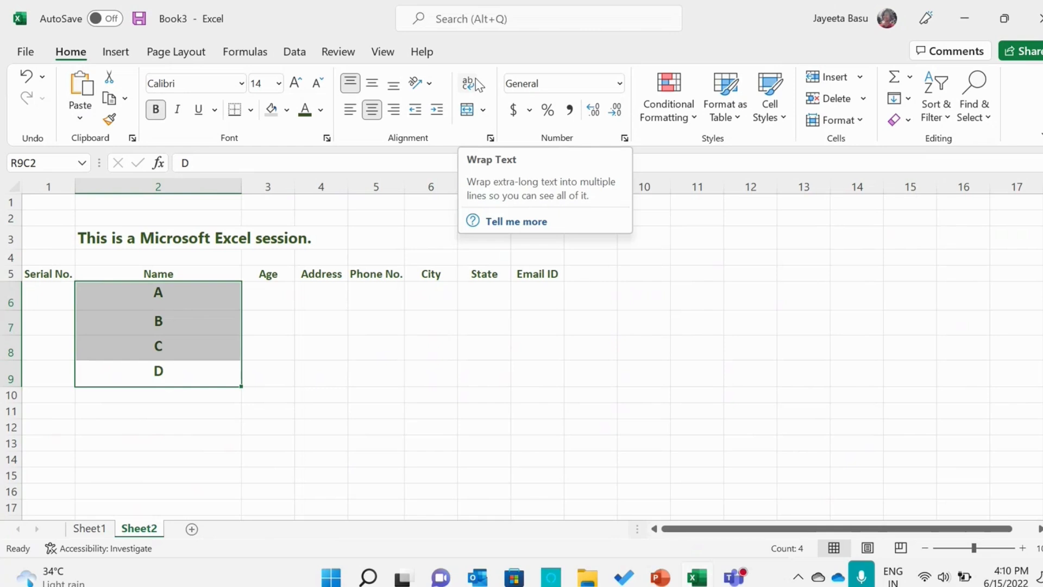
Review the cell alignment, text control and orientation settings of the entries A to D without changing them.
click(423, 84)
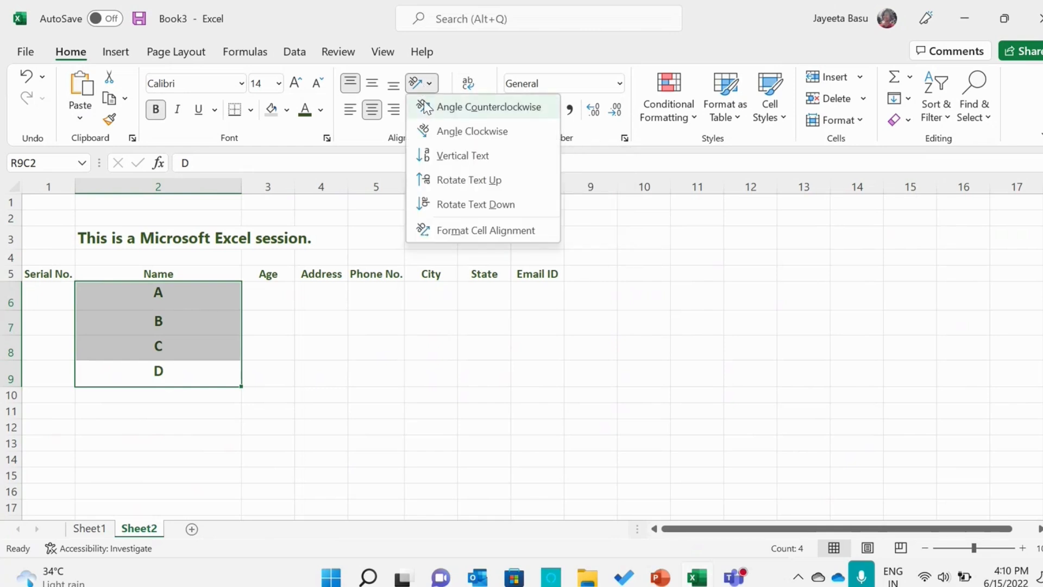
click(435, 232)
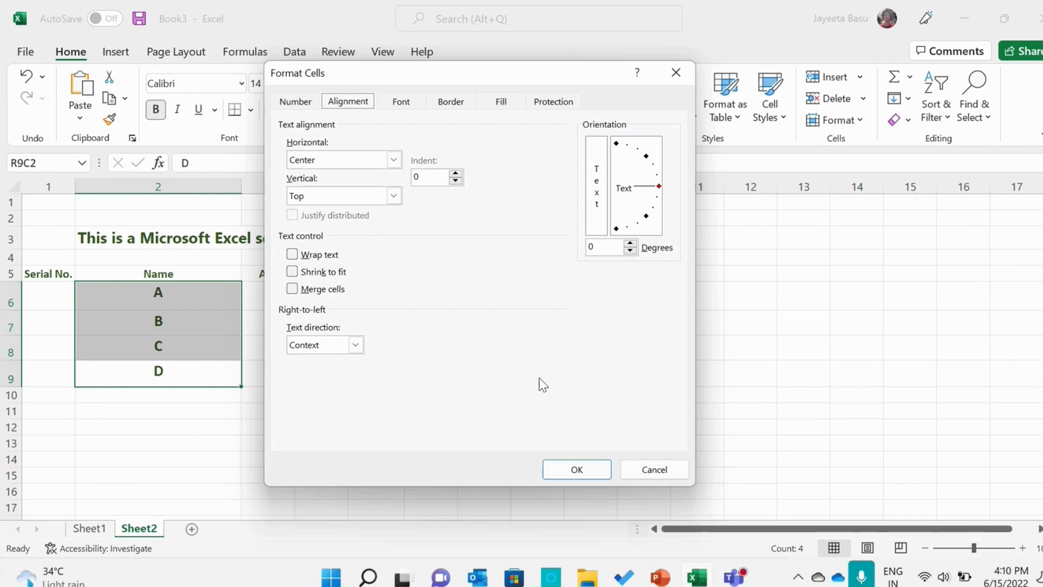
click(551, 470)
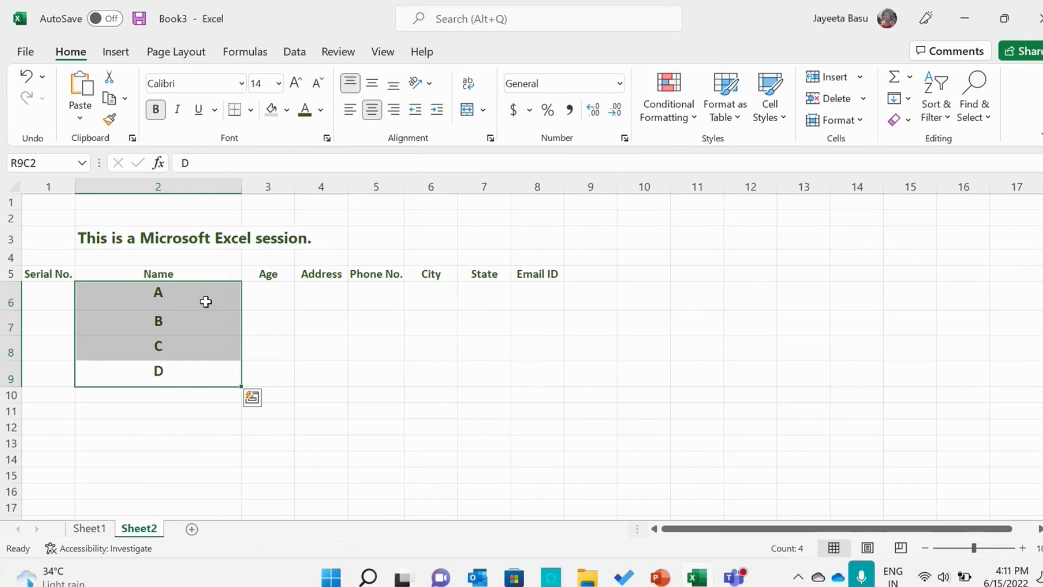
Create the custom cell style Style 1 from the formatting of entries A to D, reviewing its font, border, fill, protection and number settings.
click(762, 112)
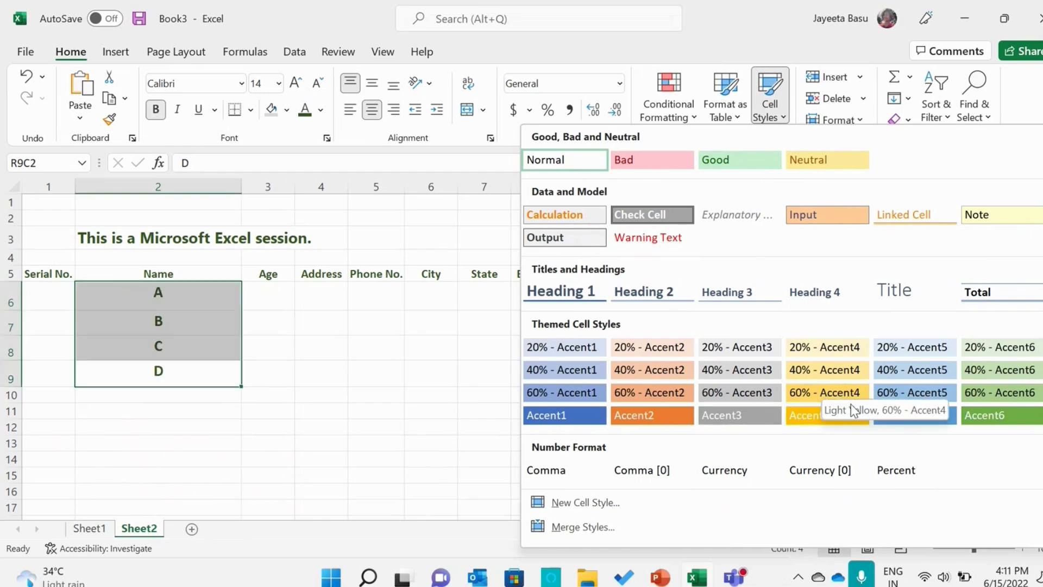
click(642, 507)
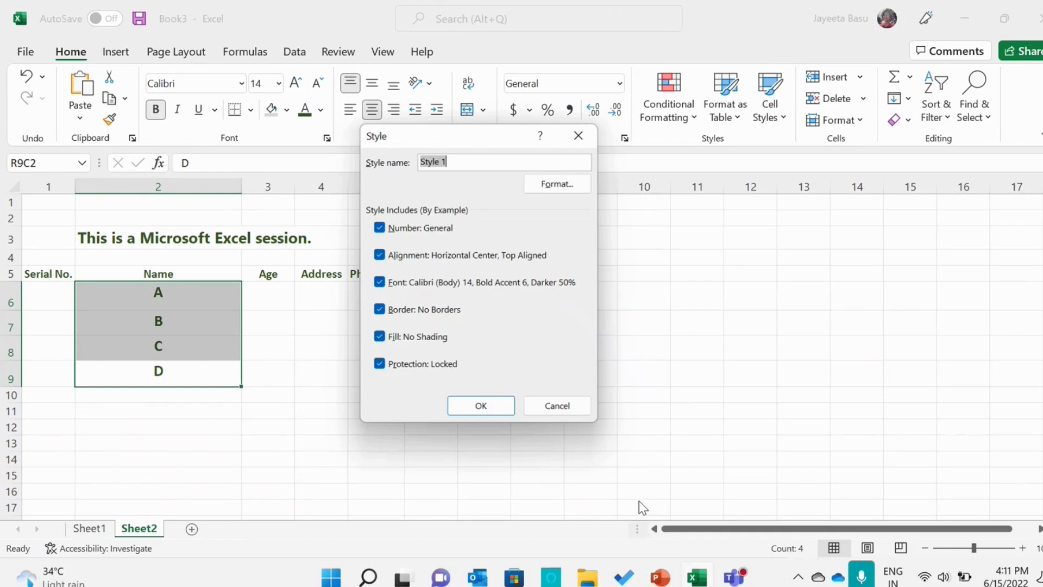
click(544, 181)
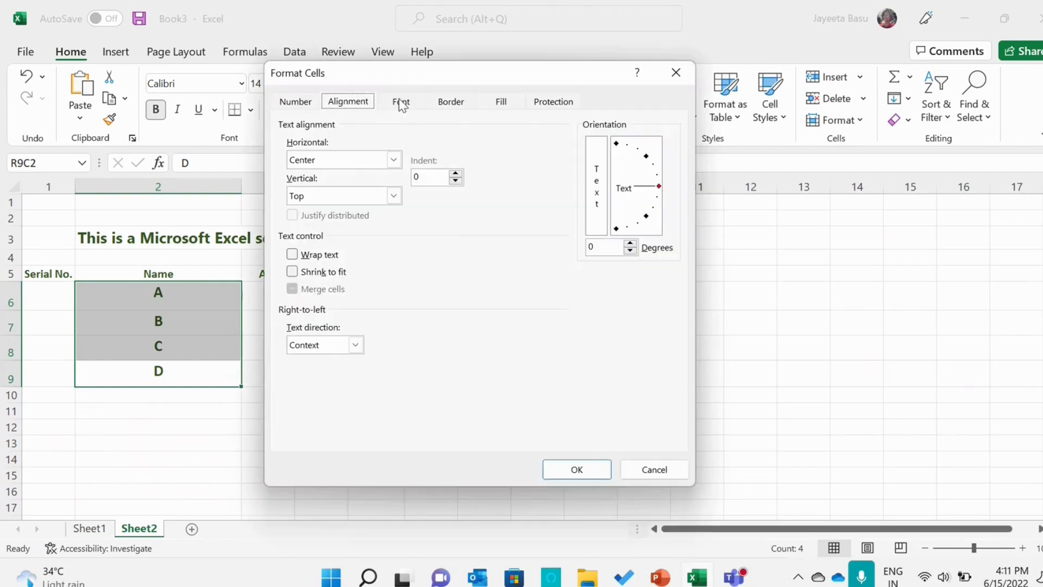
click(400, 103)
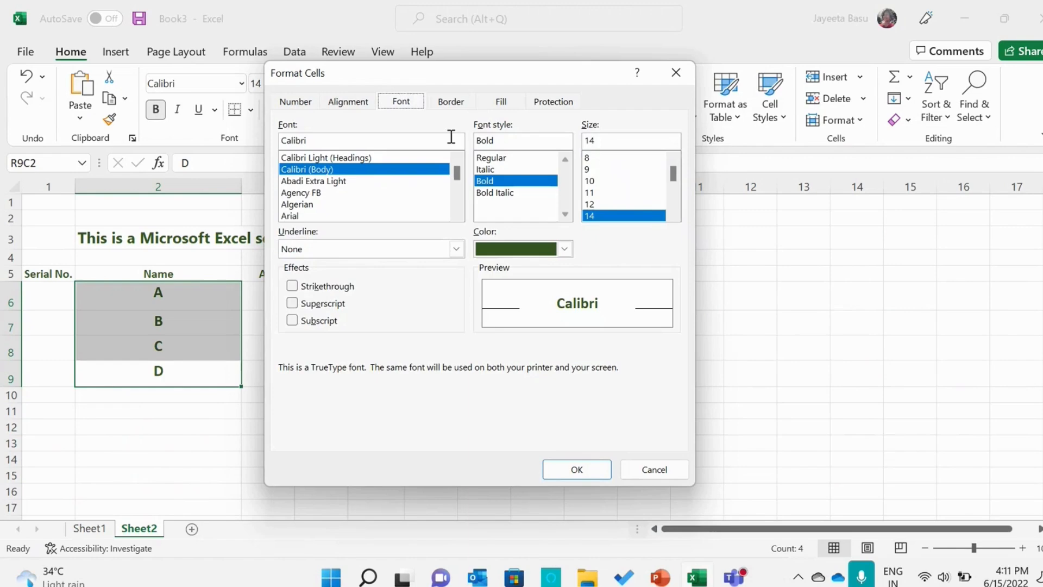
click(471, 104)
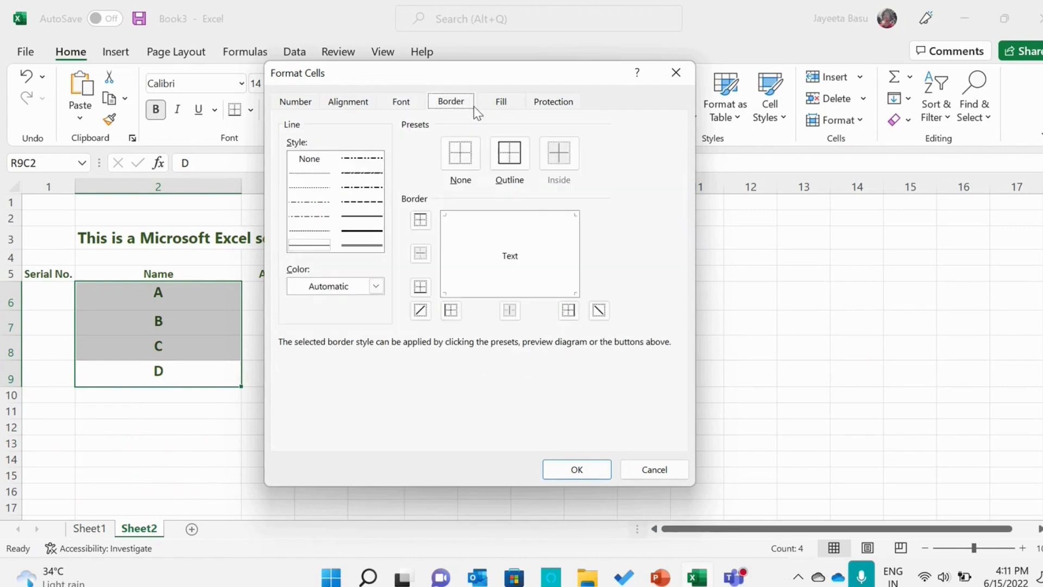
click(482, 106)
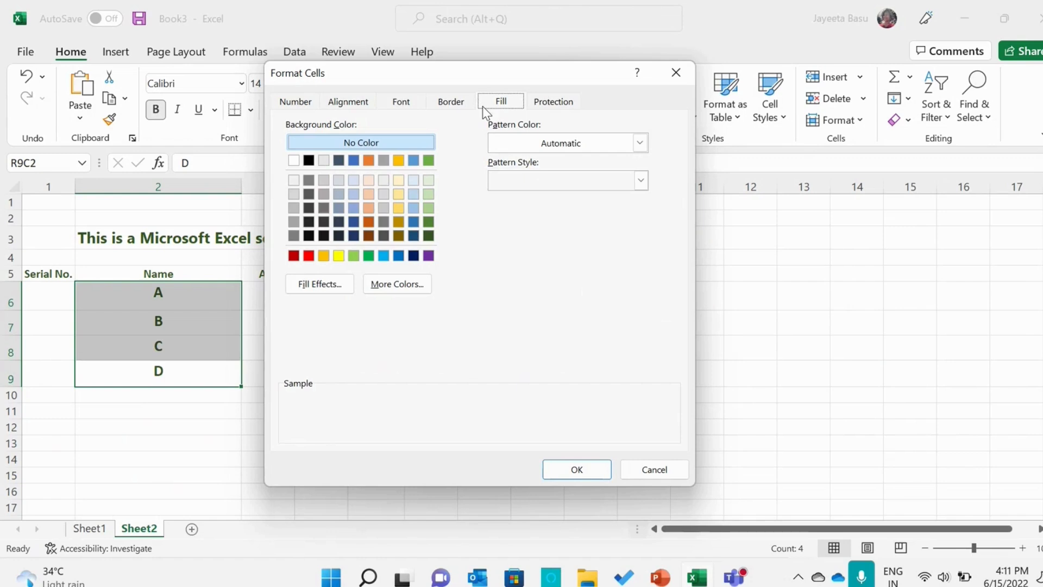
click(530, 104)
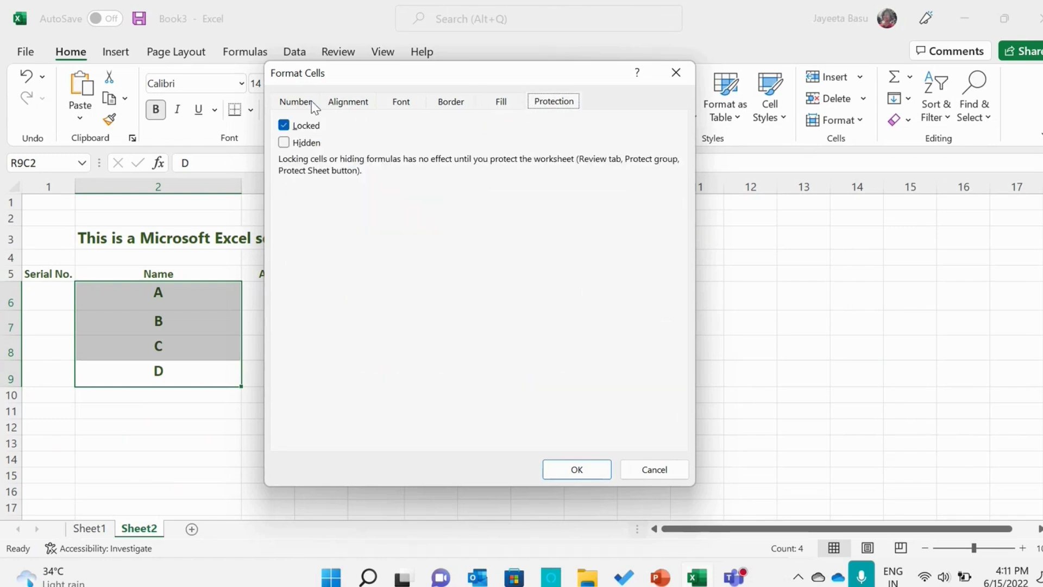
click(313, 105)
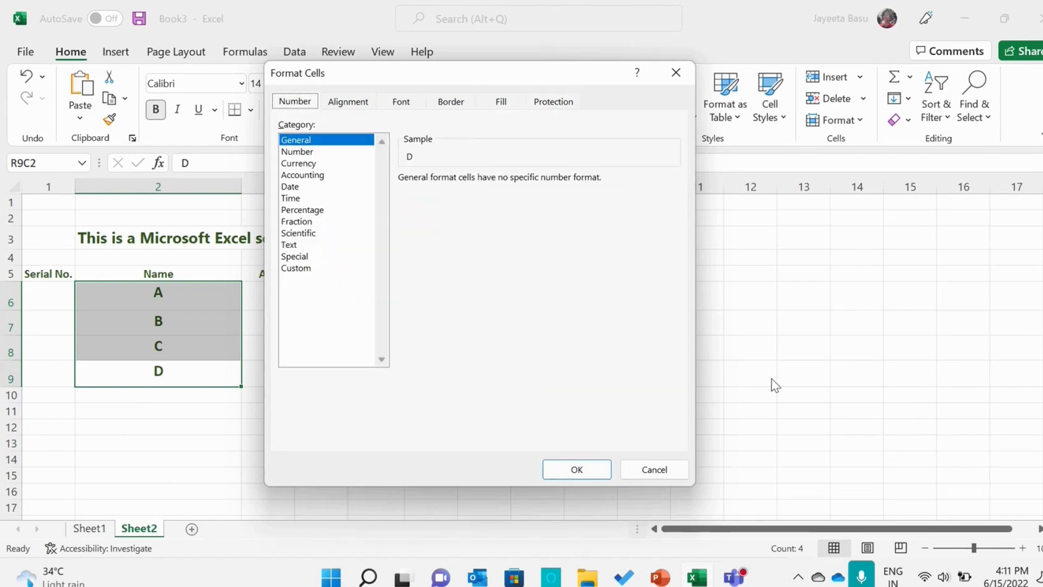
click(576, 469)
click(483, 409)
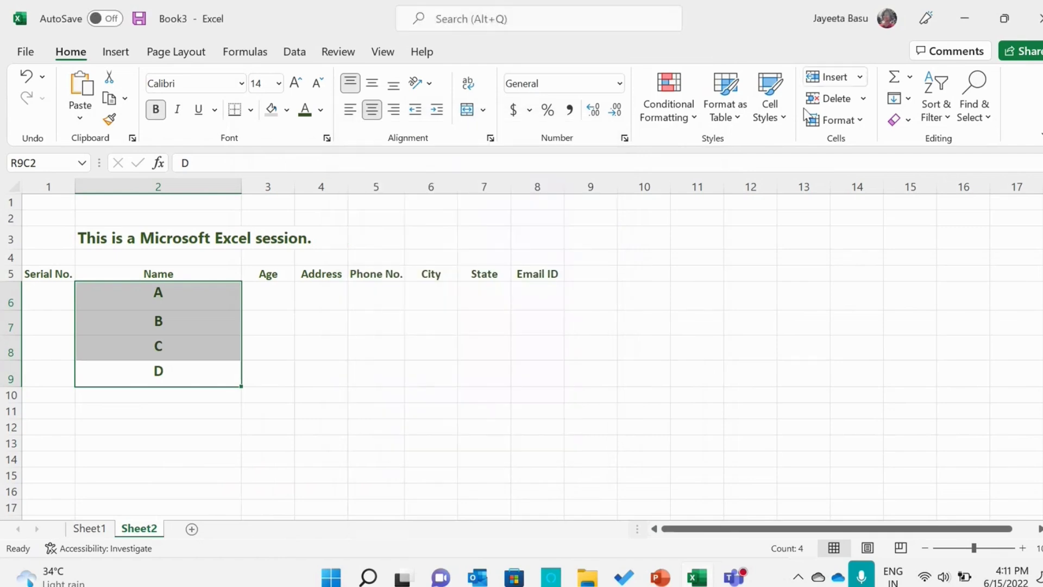
Apply a gray Accent3 themed cell style to the entries A to D in the Name column.
click(770, 104)
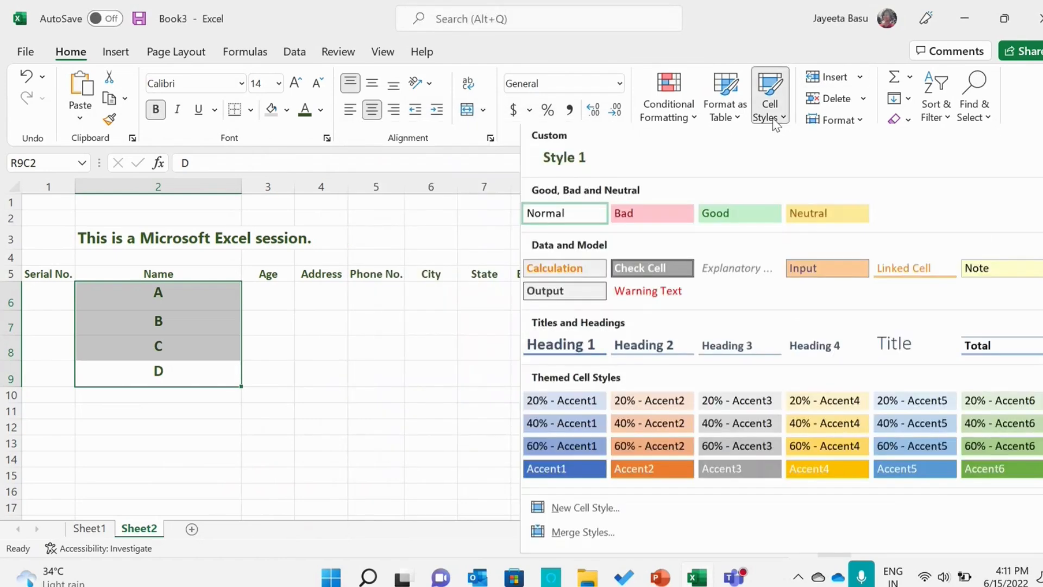
click(559, 158)
click(175, 316)
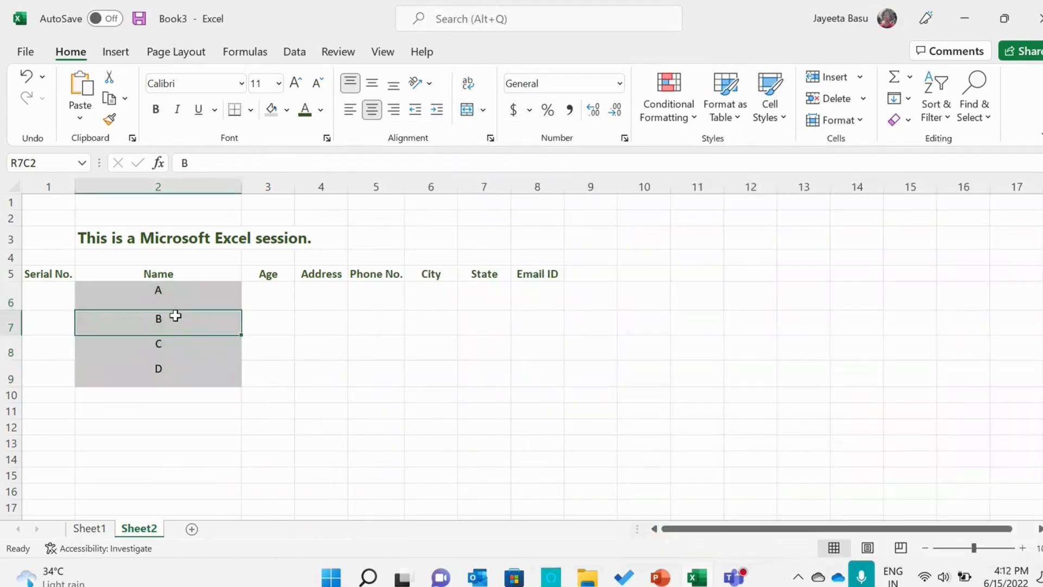
click(319, 321)
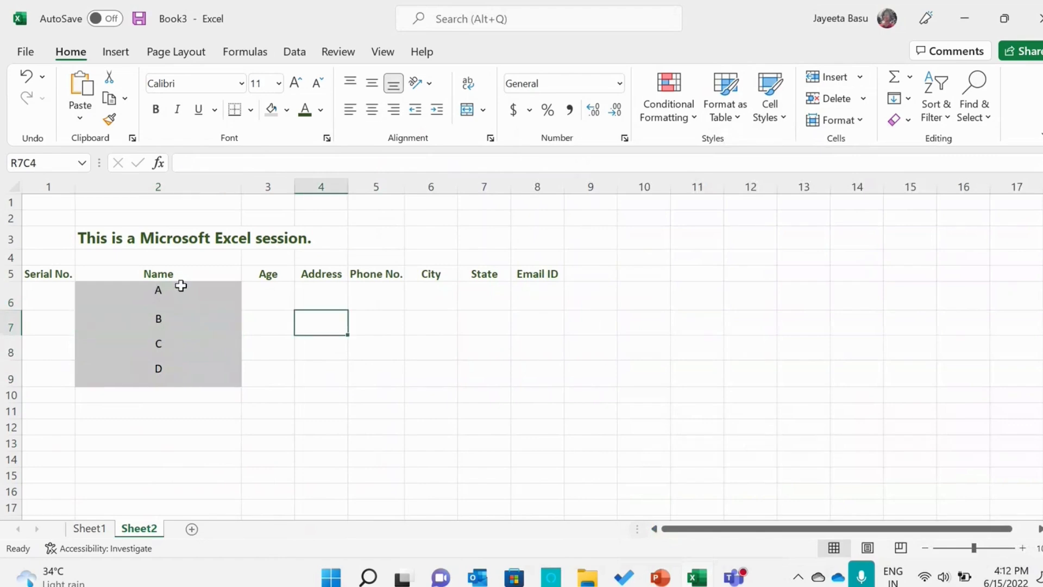
Add all borders to the cell of entry A and to the whole range of entries A to D.
click(130, 290)
click(134, 323)
click(138, 348)
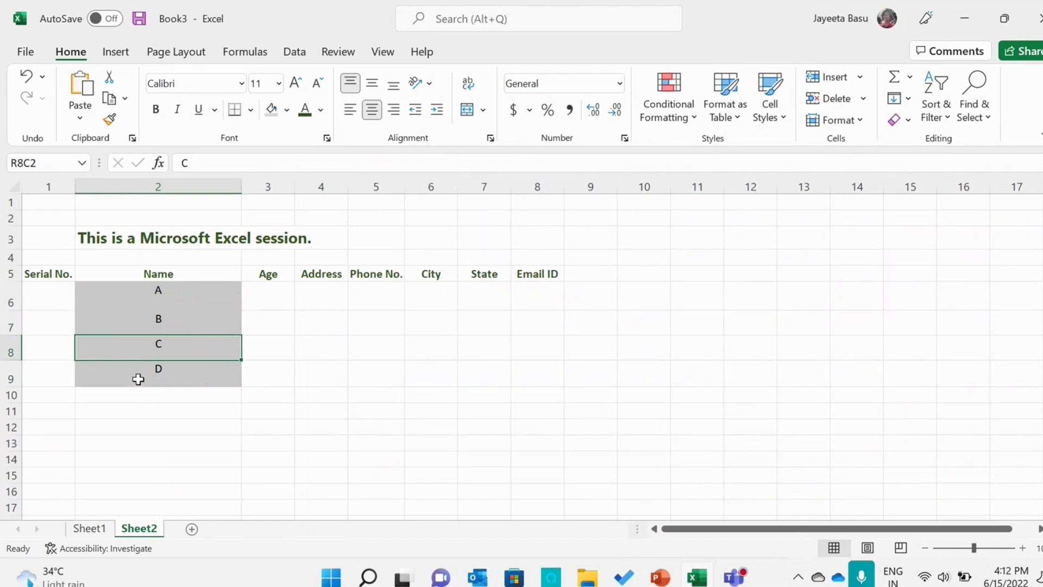
click(166, 289)
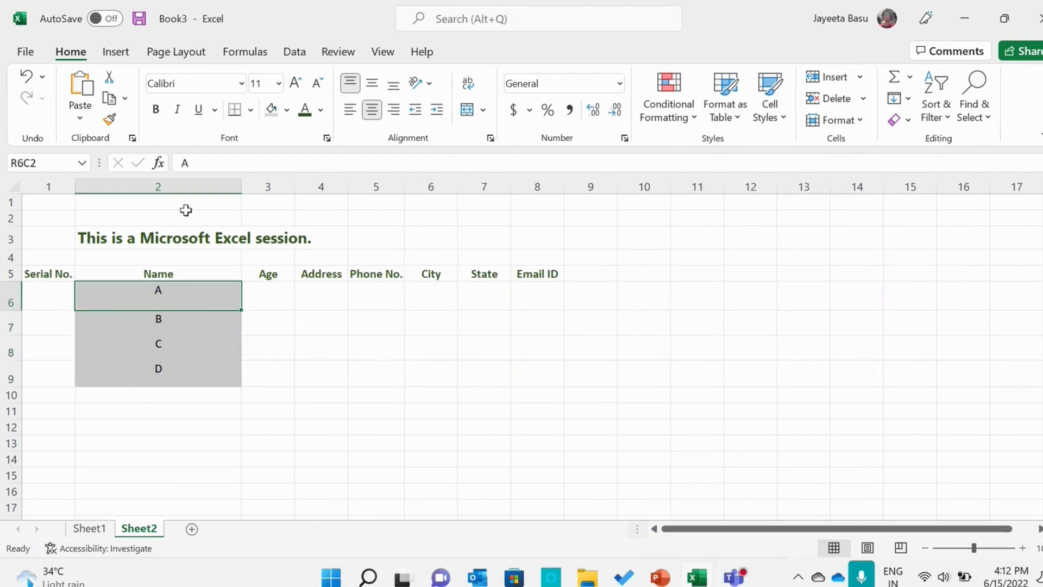
click(251, 112)
click(248, 282)
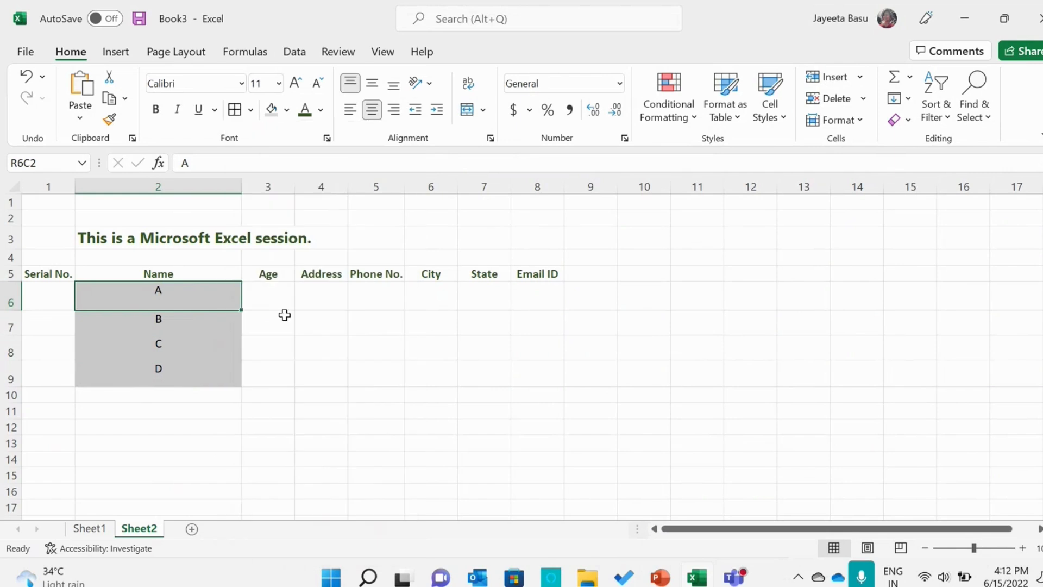
click(285, 315)
drag(157, 294, 155, 374)
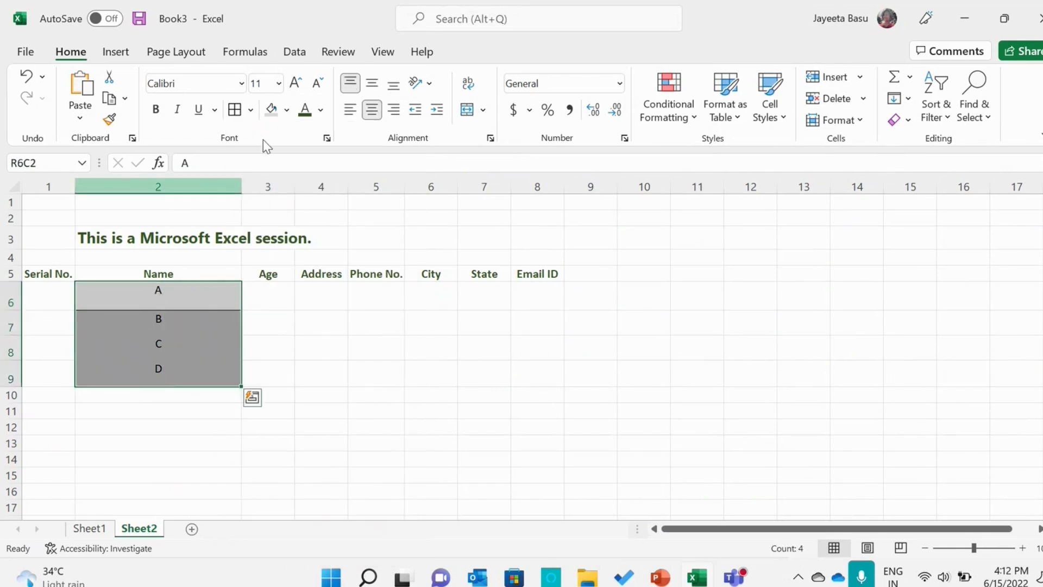
click(234, 109)
click(304, 313)
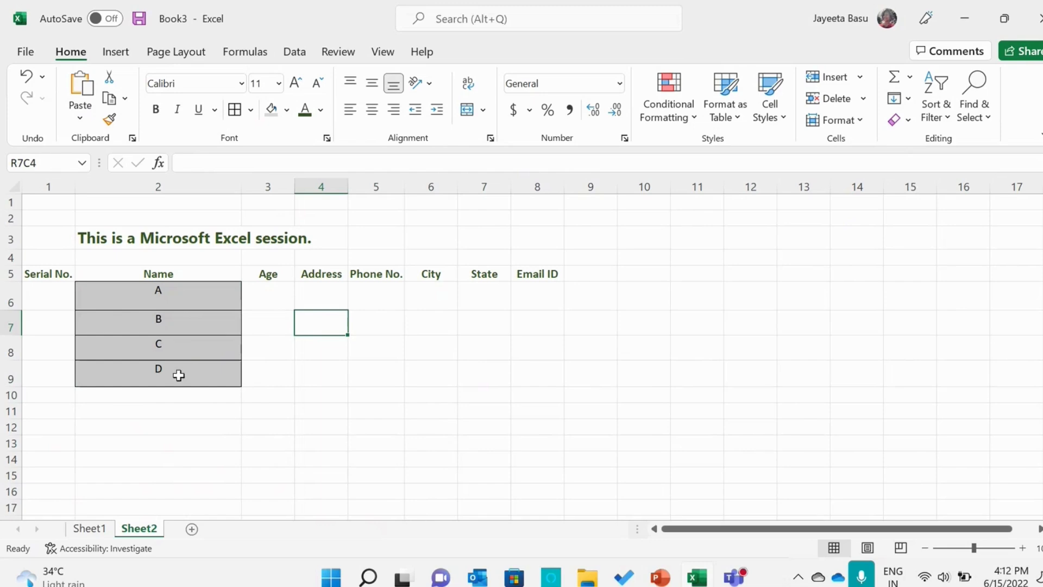
Switch to PowerPoint to check the formatting functions listed on the Formatting Data slide, and return to the Excel workbook.
click(273, 296)
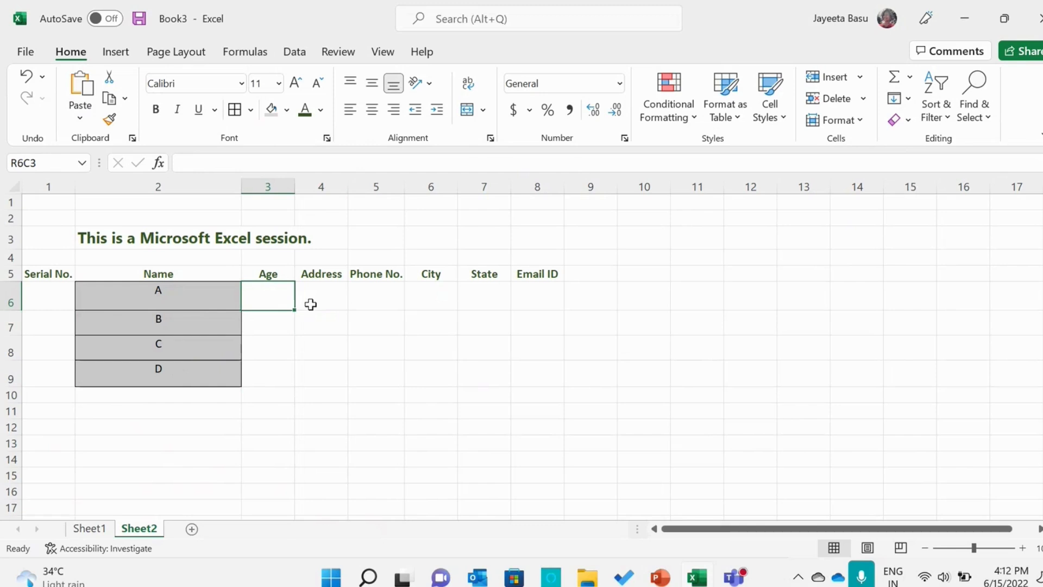
click(311, 305)
click(368, 303)
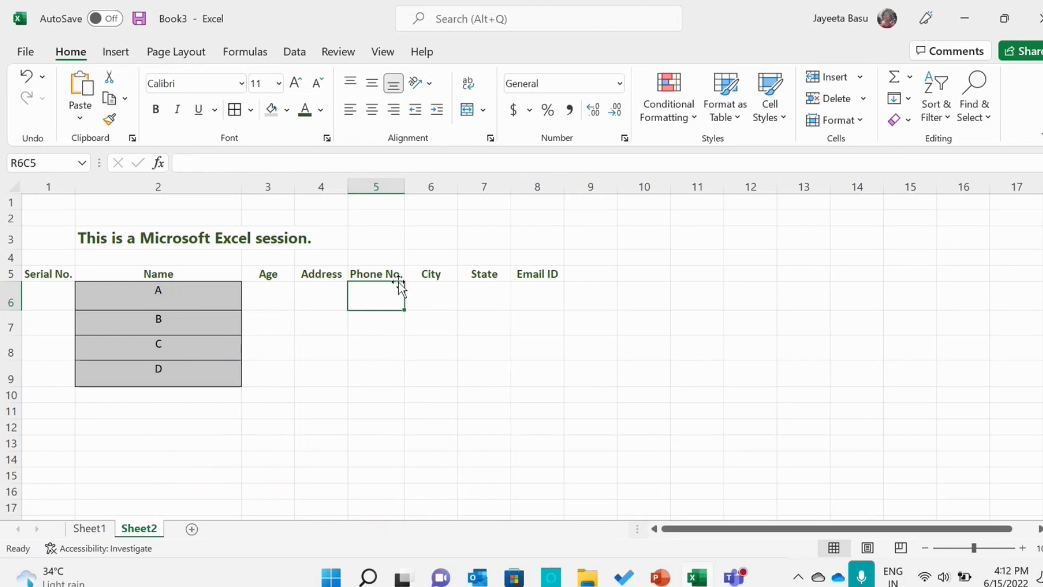
click(671, 580)
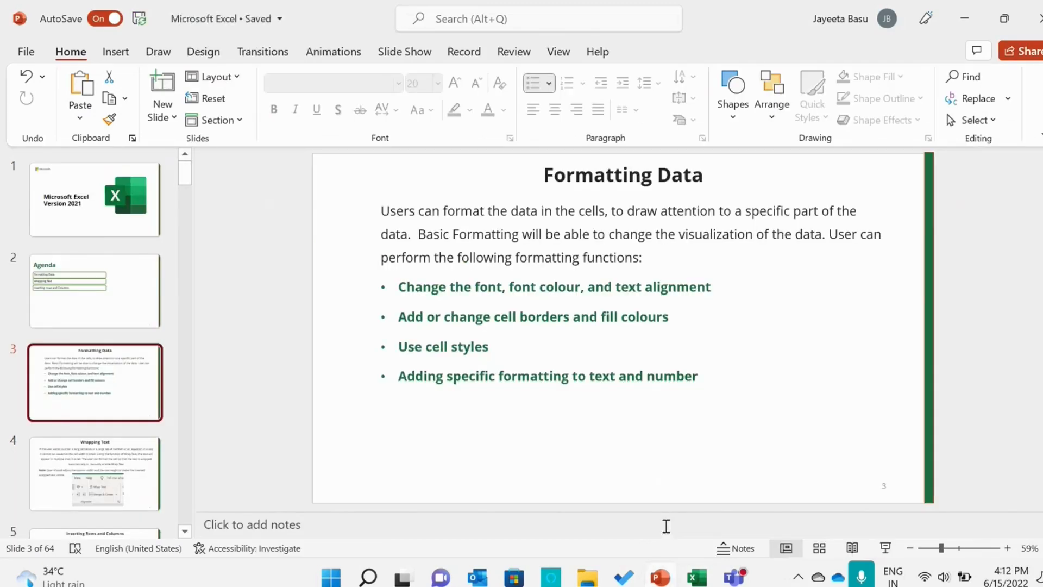
click(668, 580)
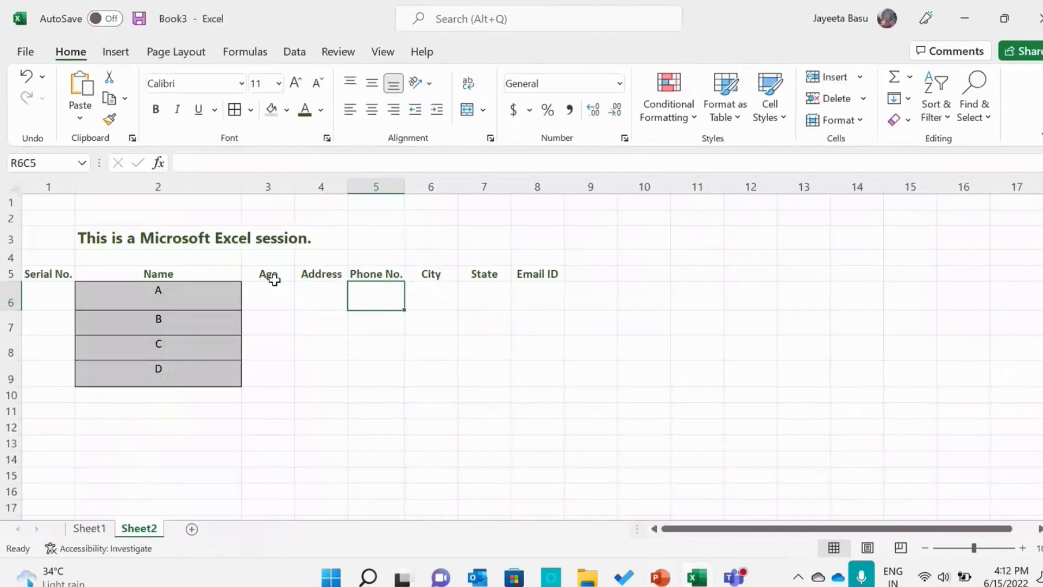
Apply a yellow Accent4 themed cell style to the headers Age, Address and Phone No.
drag(274, 280, 364, 278)
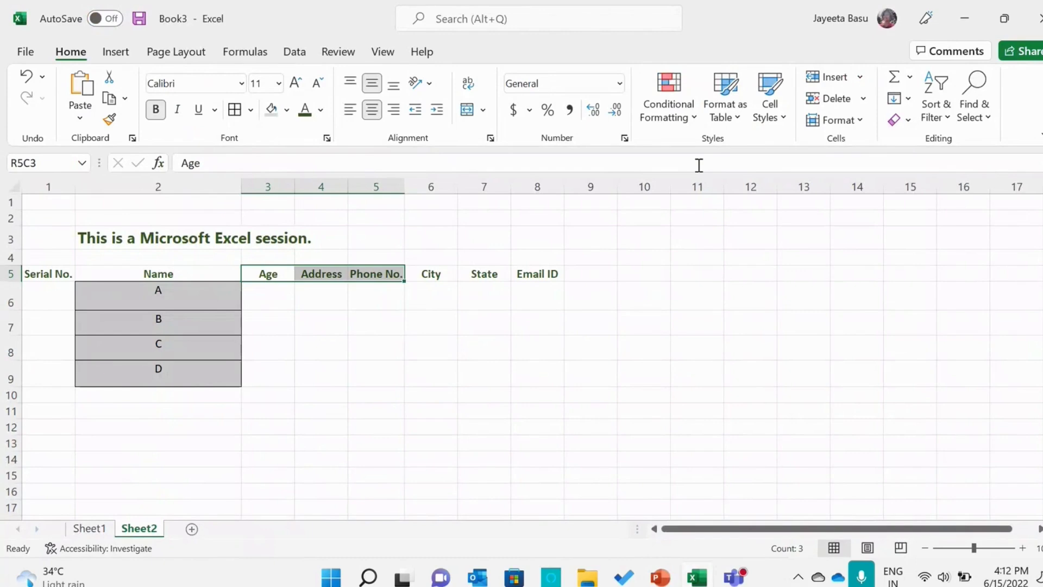
click(784, 118)
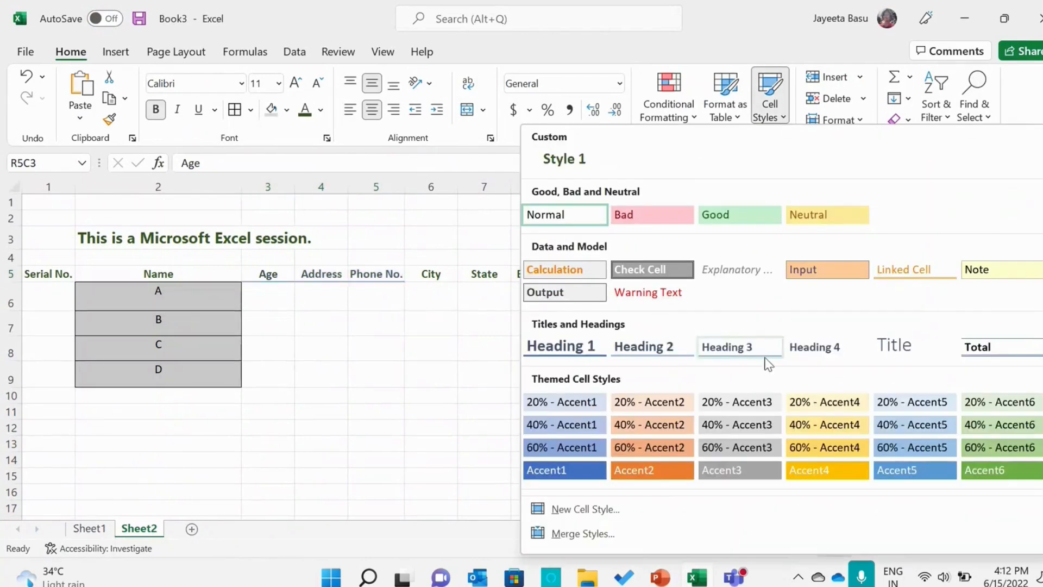
click(791, 214)
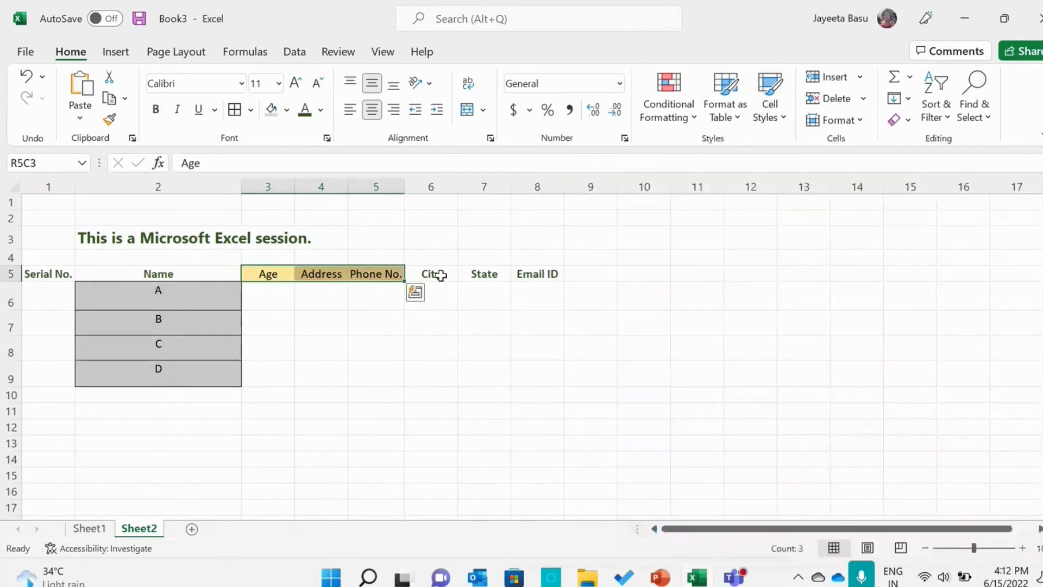
Apply the 60% - Accent5 cell style to the headers City, State and Email ID.
drag(432, 274, 549, 272)
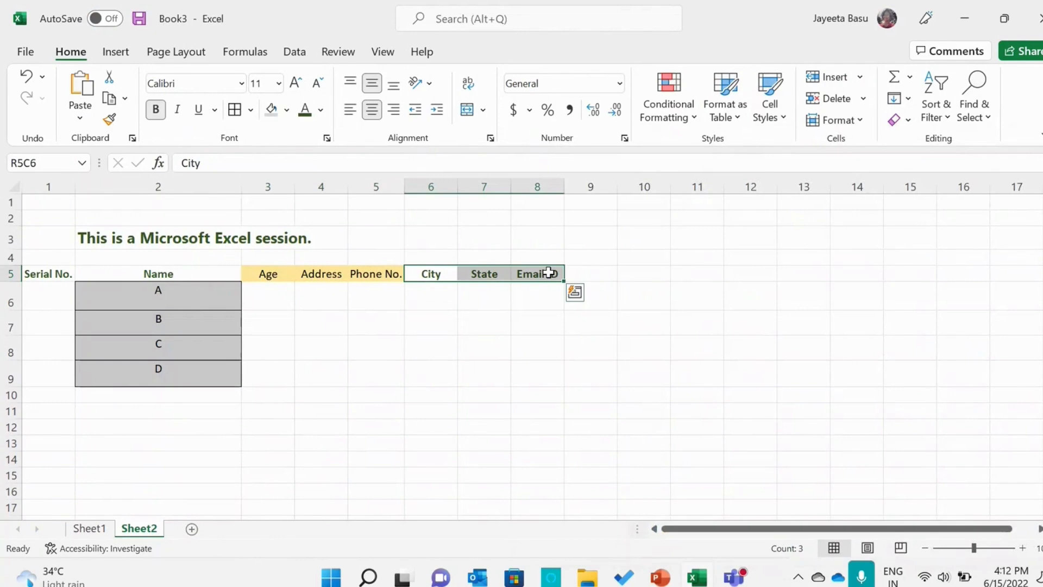
click(774, 106)
click(915, 439)
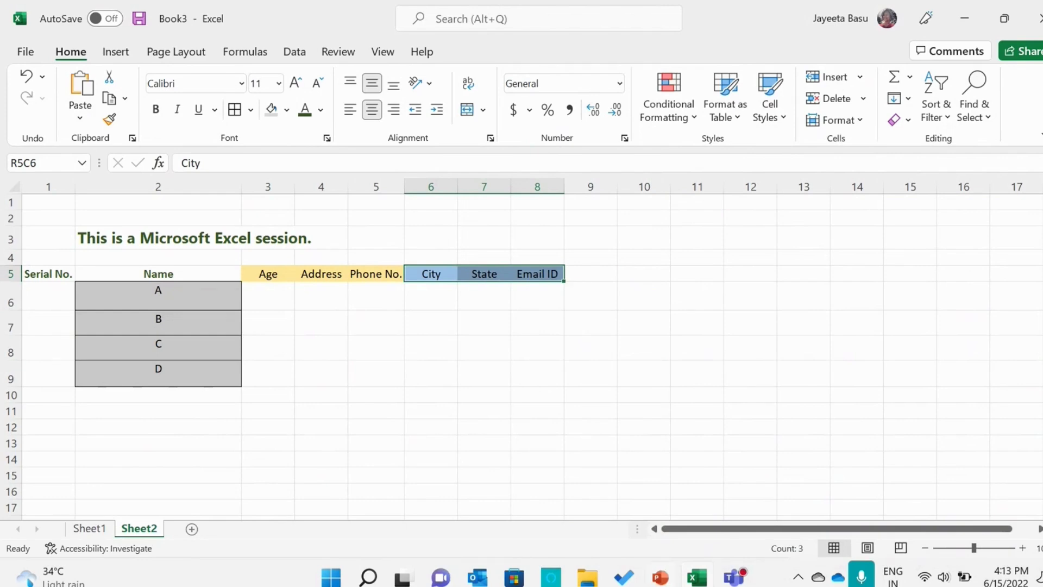
Switch to PowerPoint, present the Formatting Data slide, advance to the Wrapping Text slide and return to the Excel workbook.
click(660, 577)
click(893, 551)
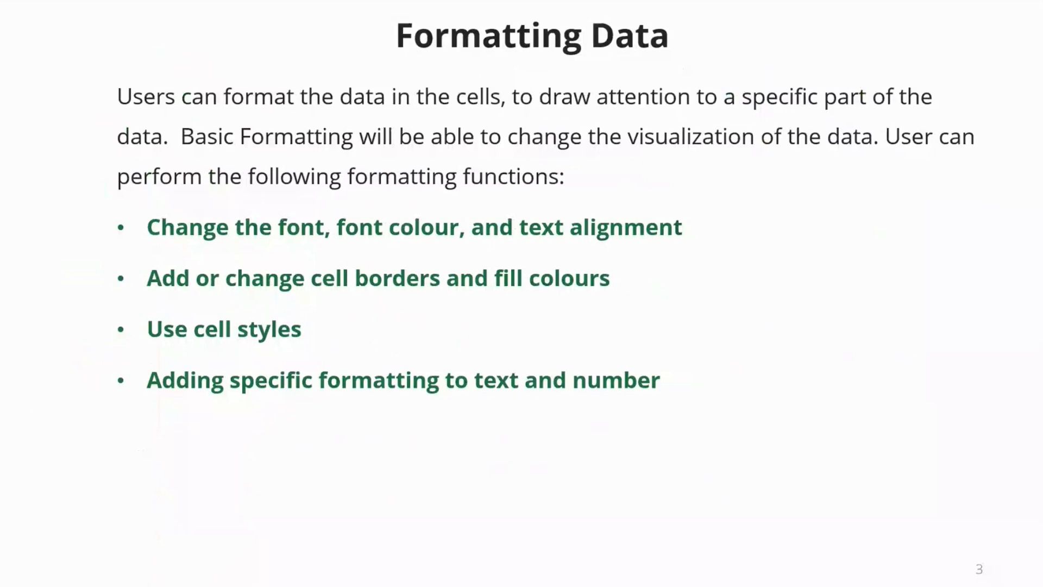
key(Right)
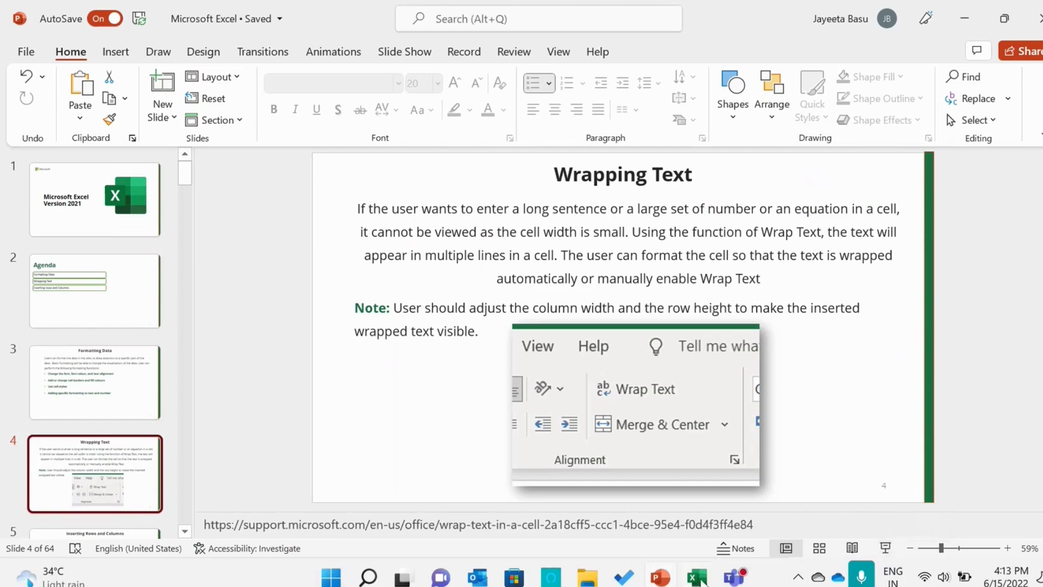
click(697, 577)
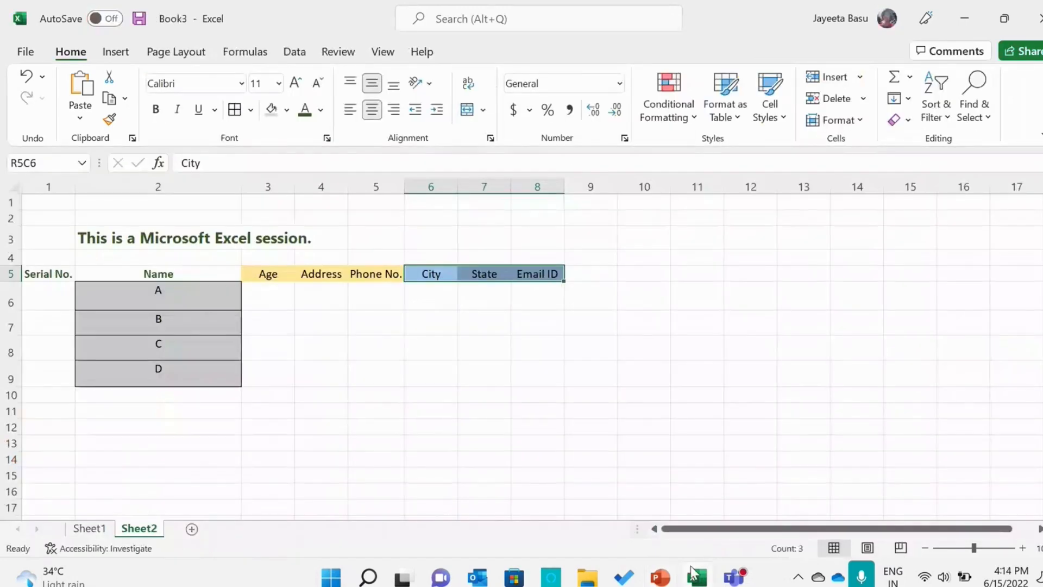
Enter "Today is the session" in row 12, column 4 and widen column 4 to fit the sentence.
click(334, 424)
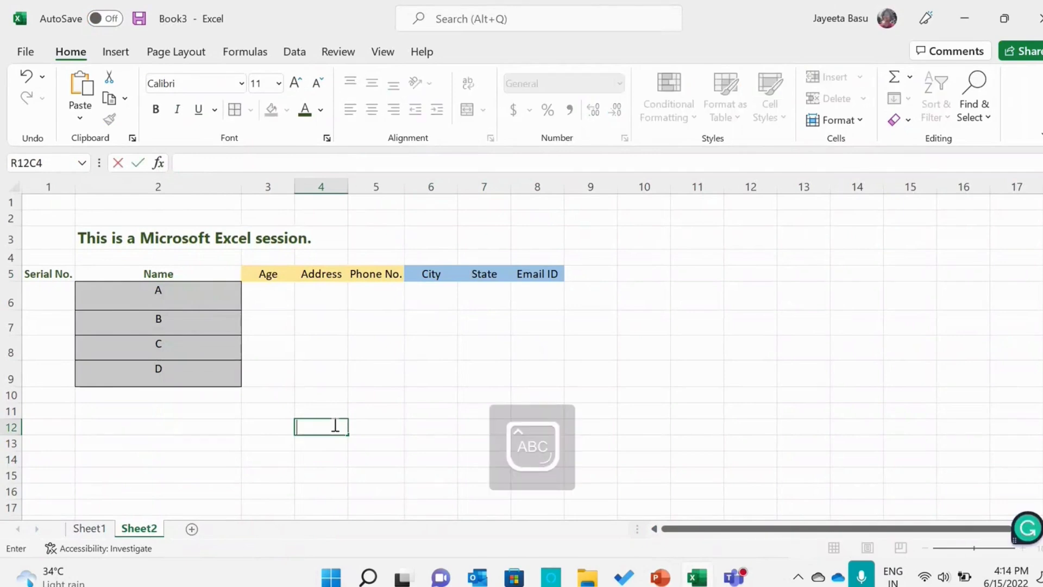
text(Toda)
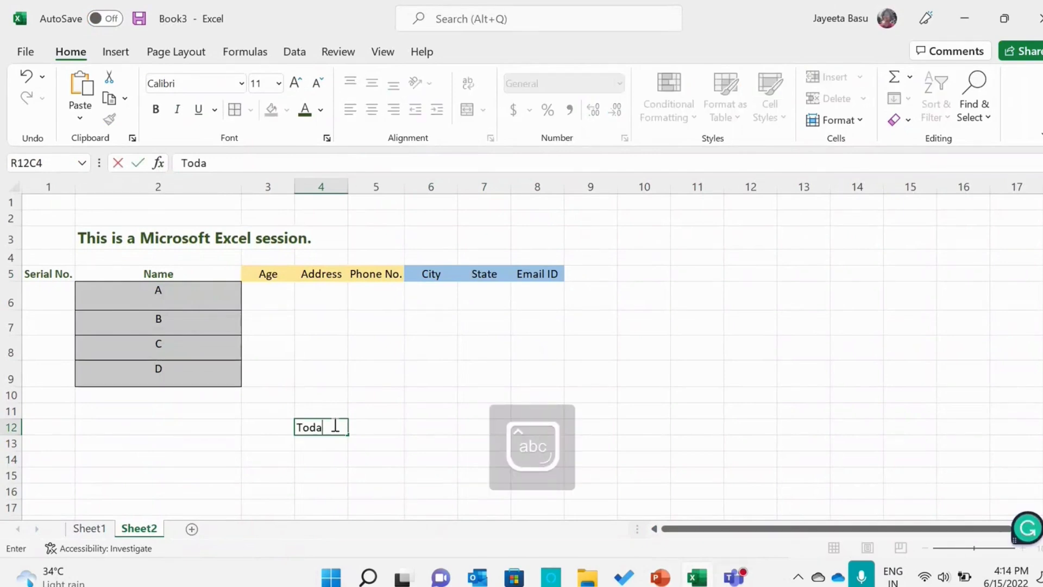
text(y is te)
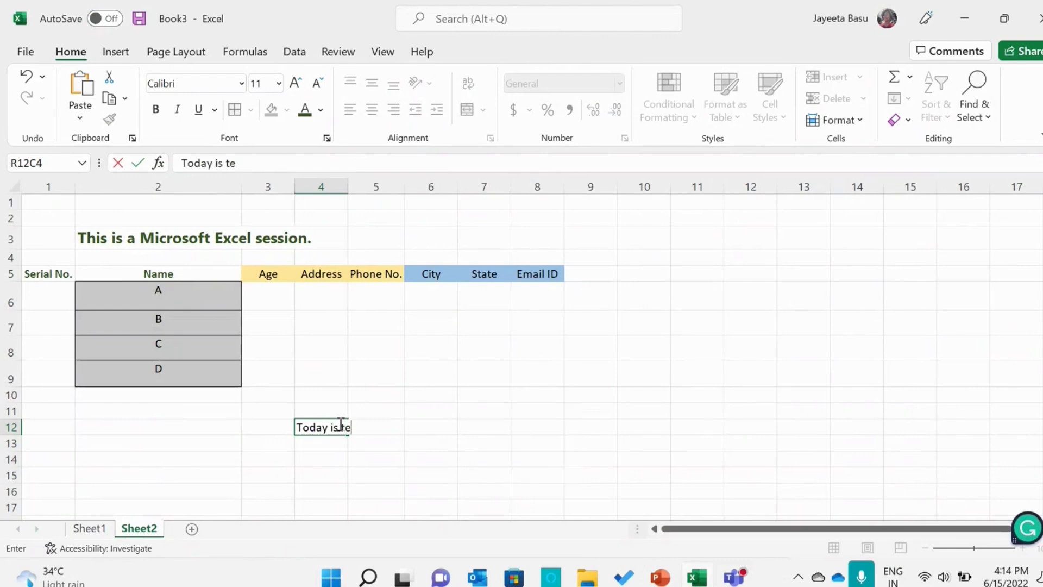
key(BackSpace)
text(he session)
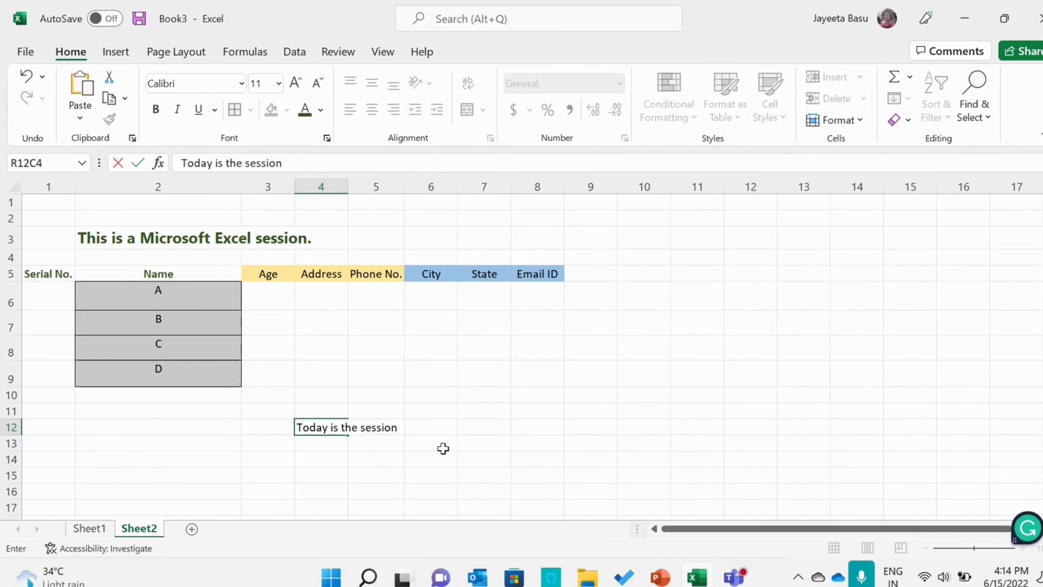
click(443, 448)
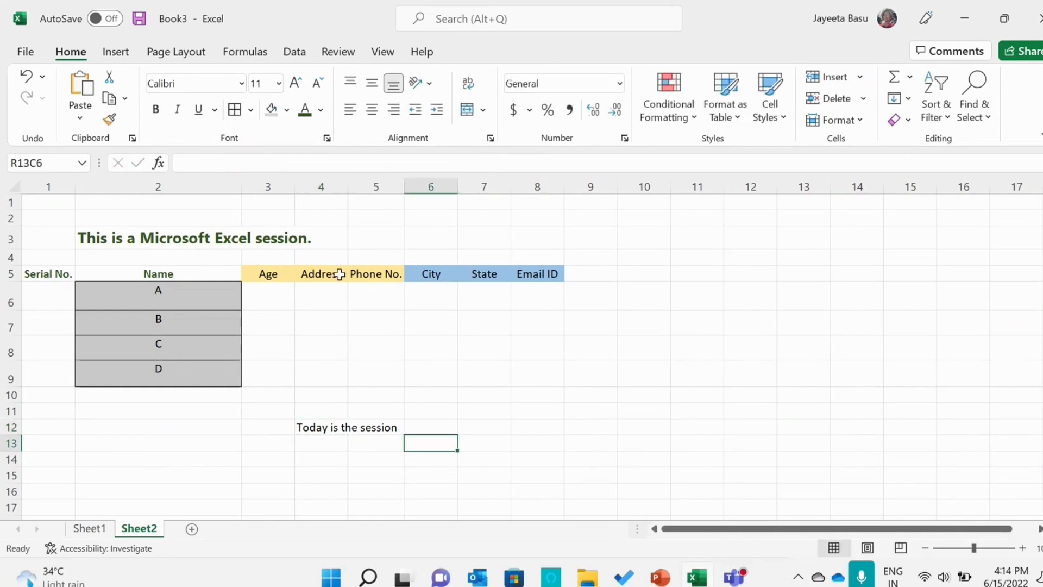
drag(347, 185, 400, 205)
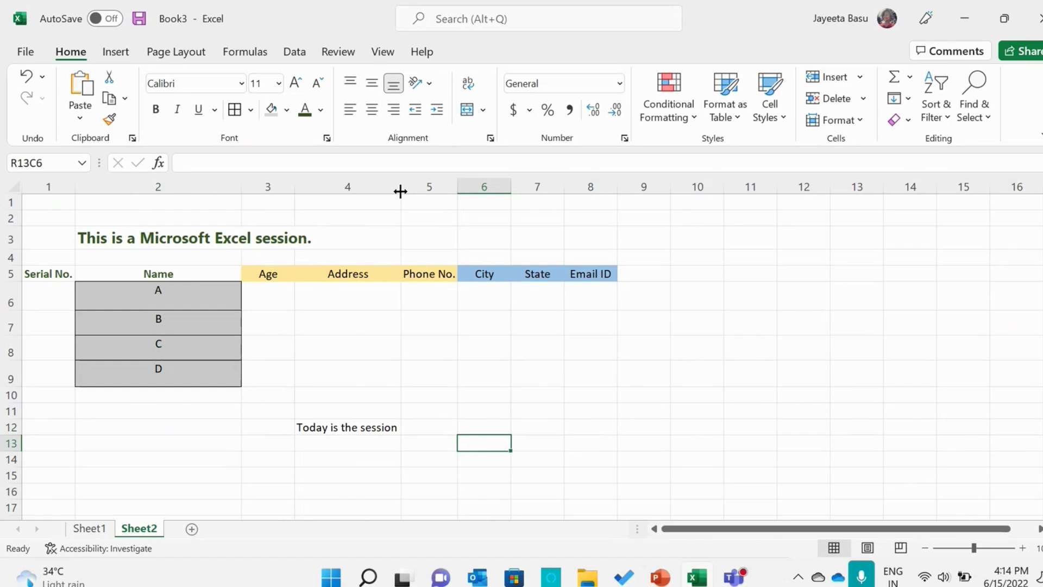
Narrow column 4 until the row 12 sentence "Today is the session" overflows, and wrap the text in that cell.
click(353, 430)
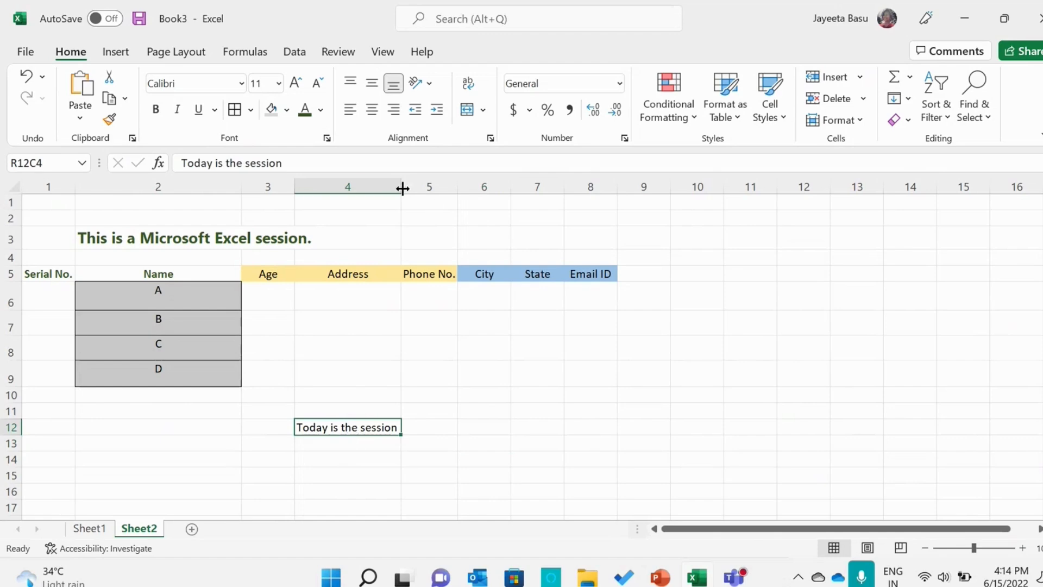
drag(403, 189, 381, 193)
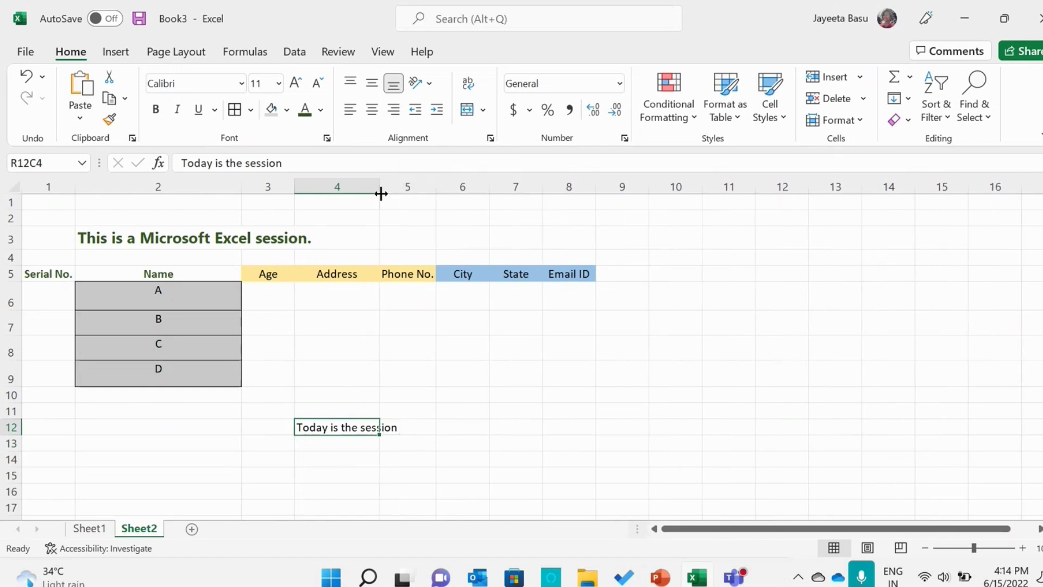
drag(381, 193, 354, 197)
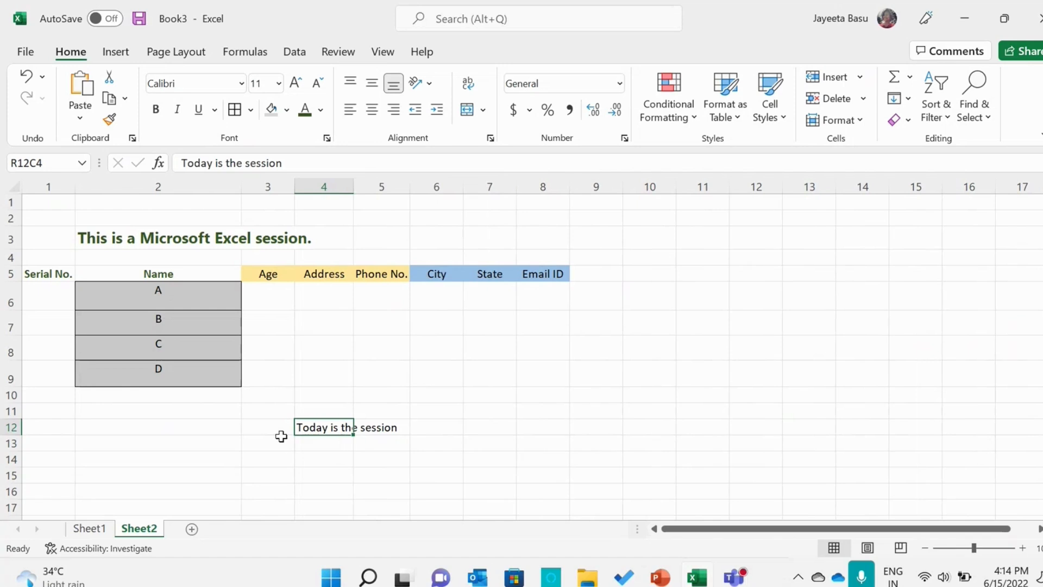
click(473, 84)
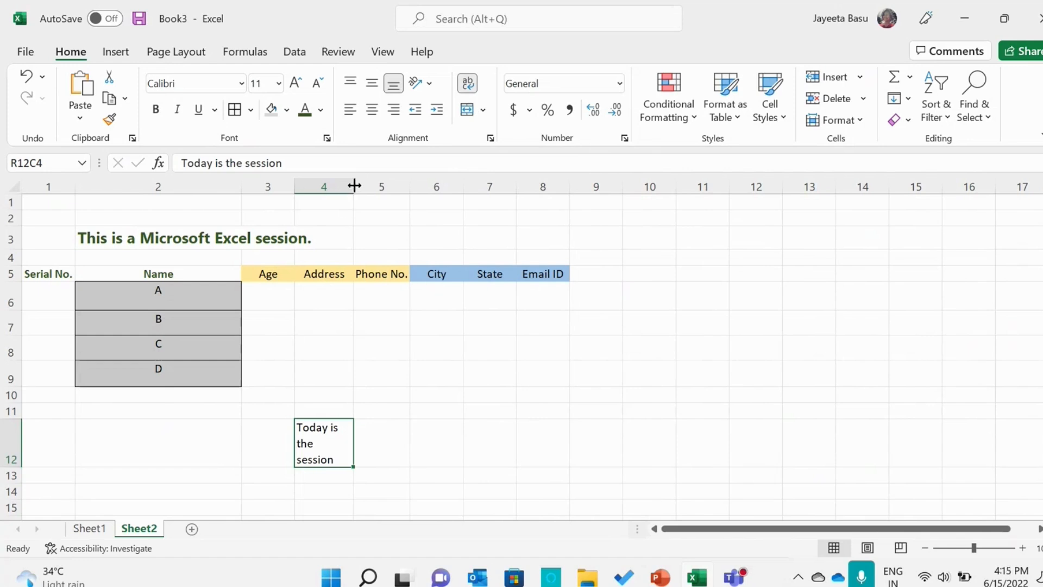
Widen column 4 slightly and switch the wrapped sentence's vertical alignment to middle, top and back to bottom.
drag(354, 186, 358, 186)
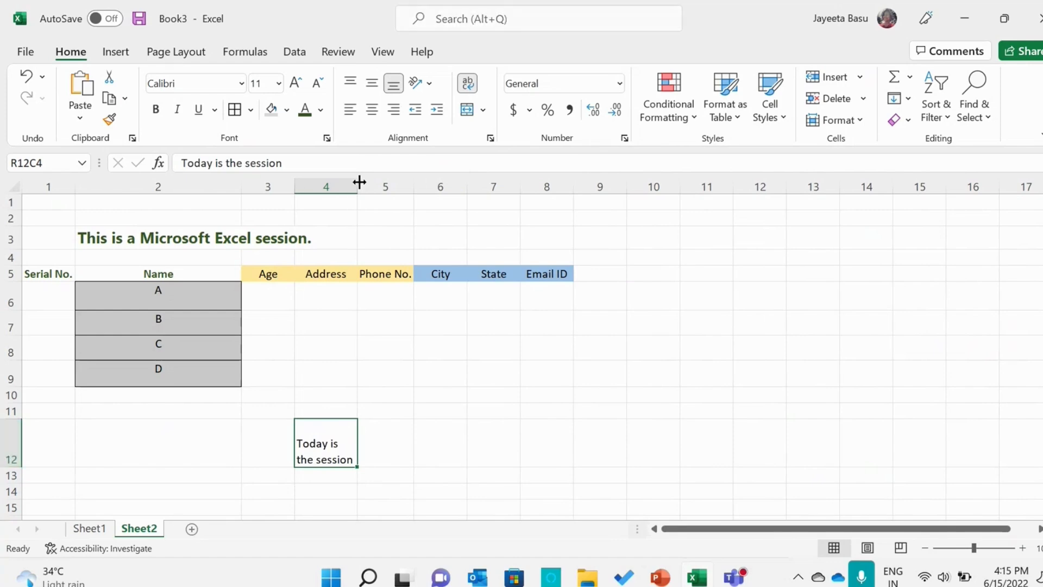
drag(357, 182, 367, 182)
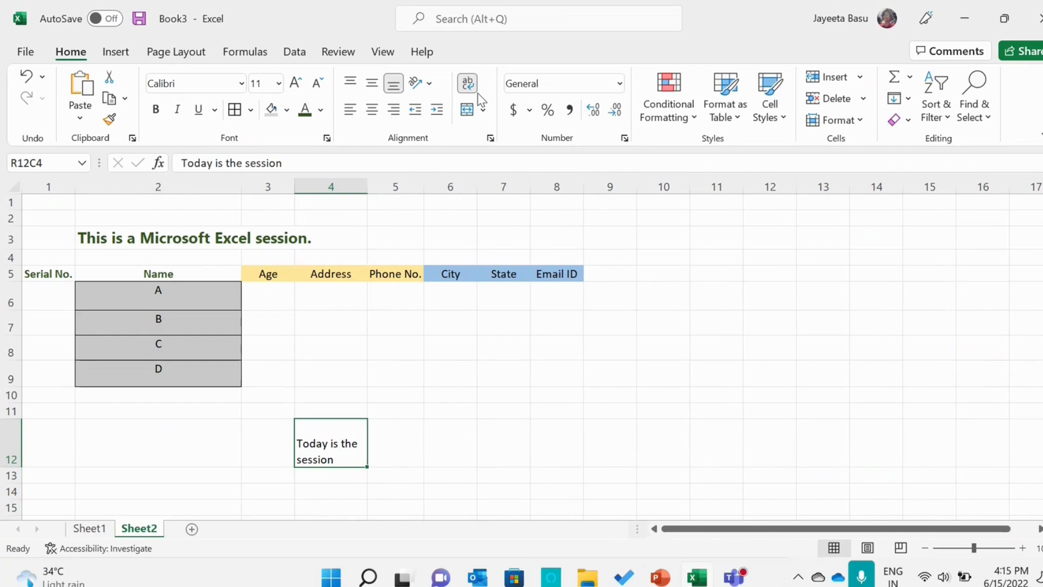
click(376, 89)
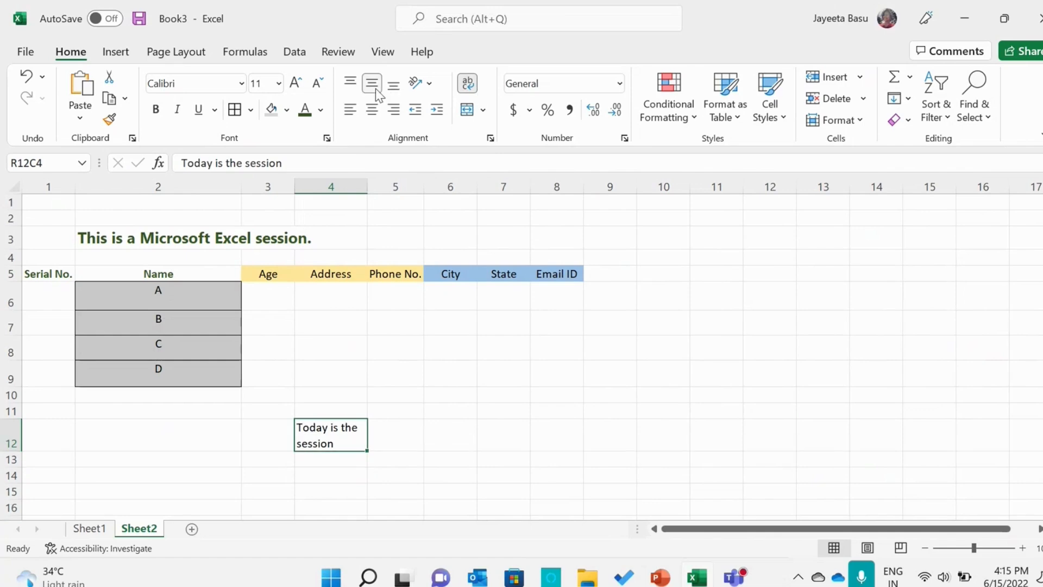
click(351, 86)
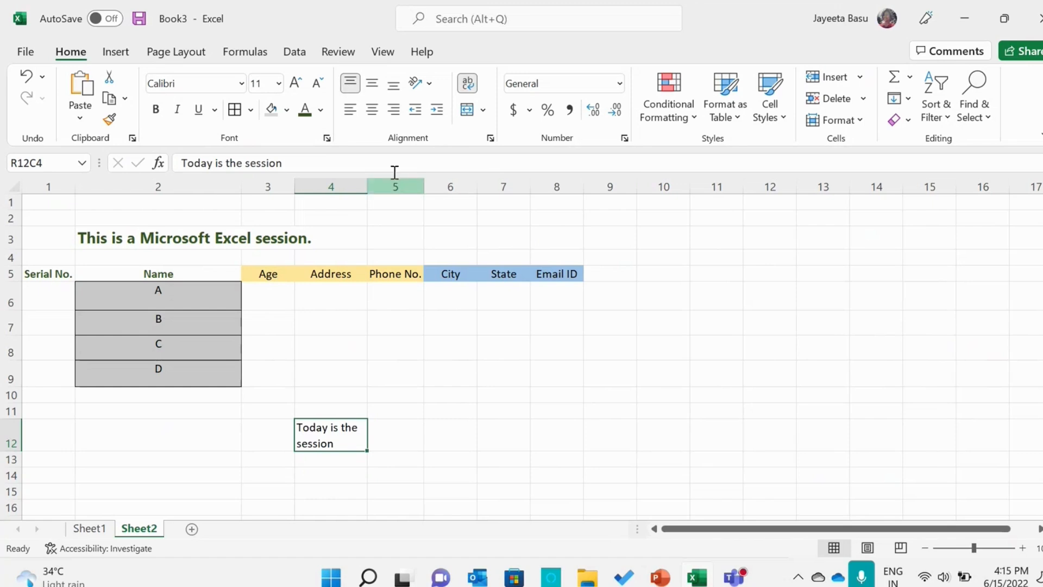
click(401, 89)
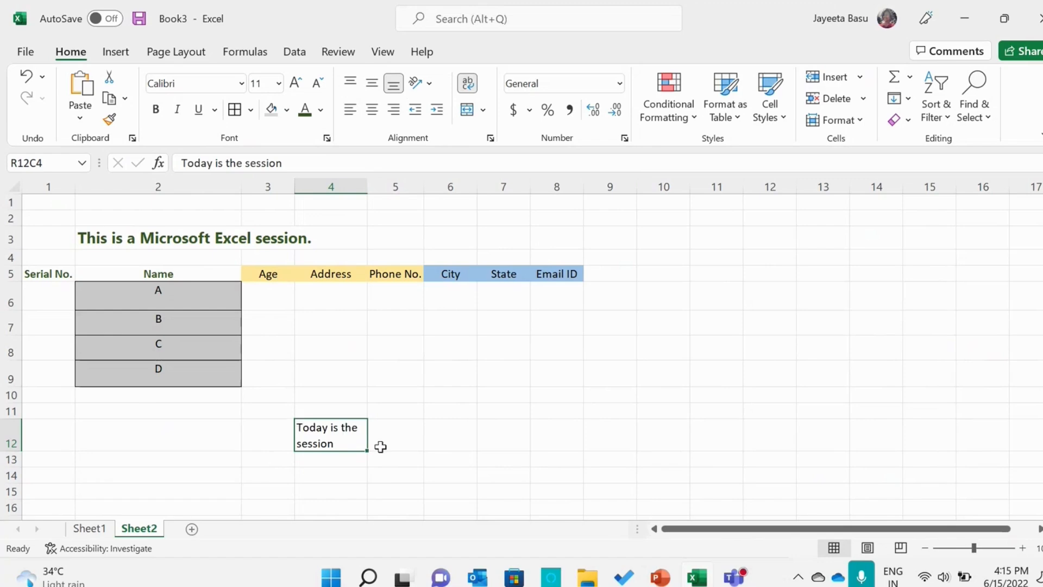
click(396, 439)
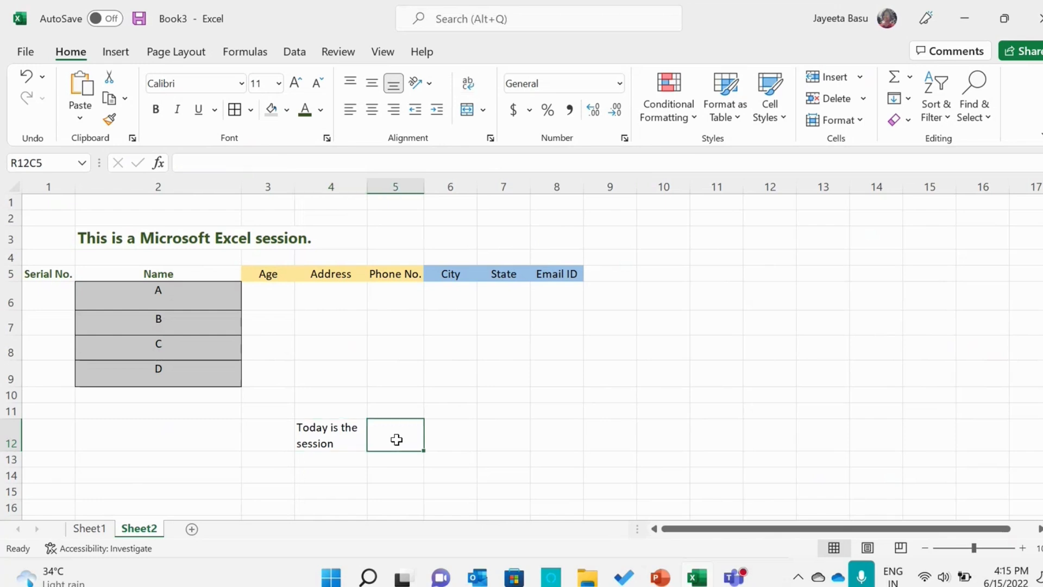
Wrap the title "This is a Microsoft Excel session." in row 3 and turn its wrapping off again.
click(194, 234)
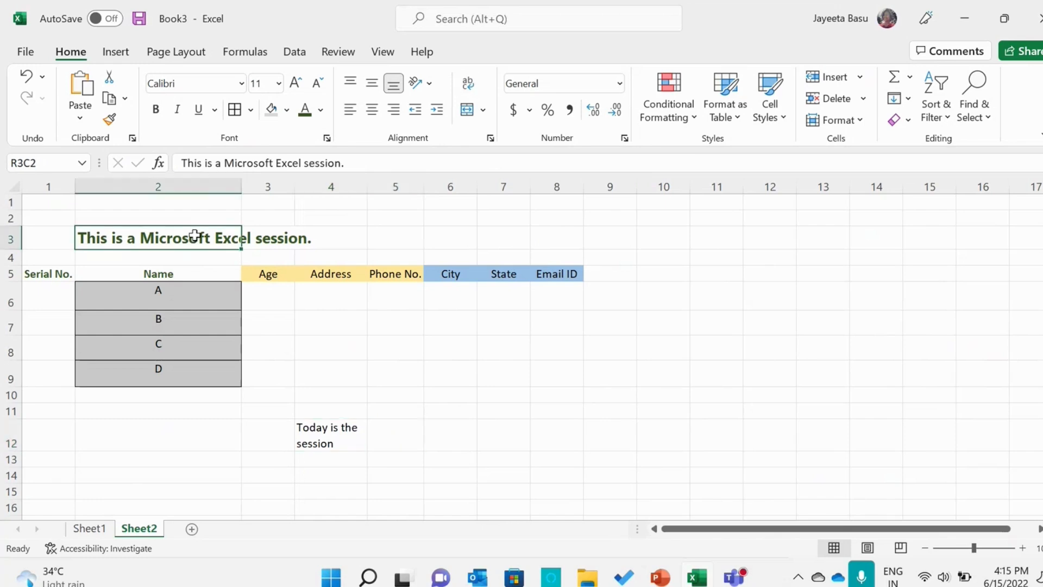
click(464, 87)
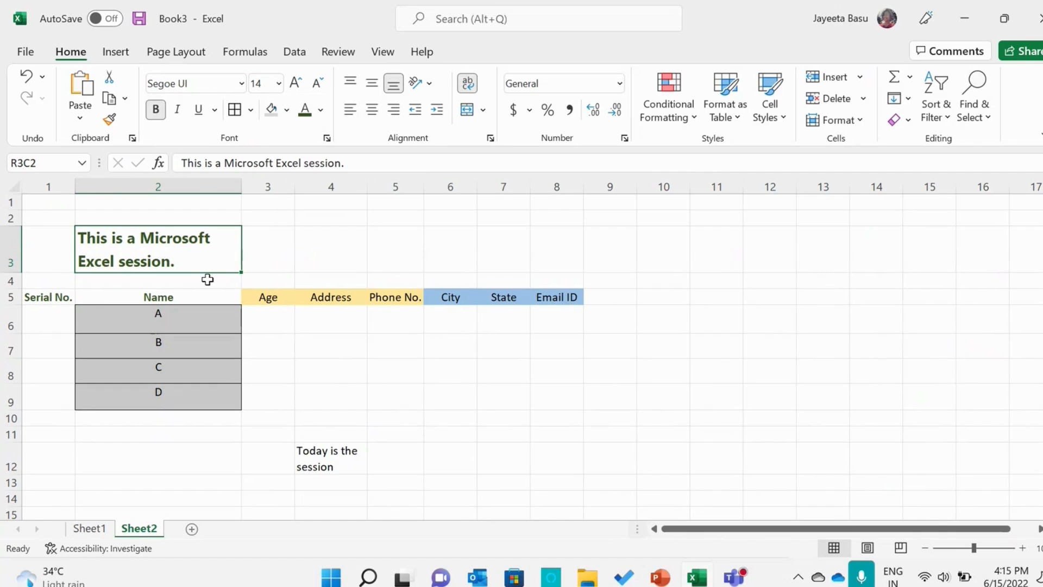
click(285, 263)
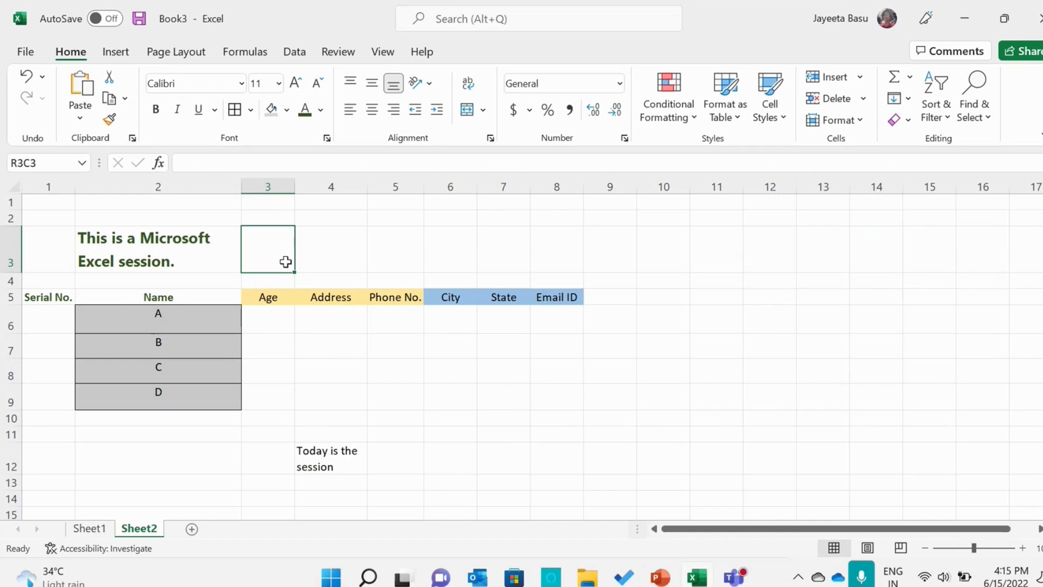
click(216, 247)
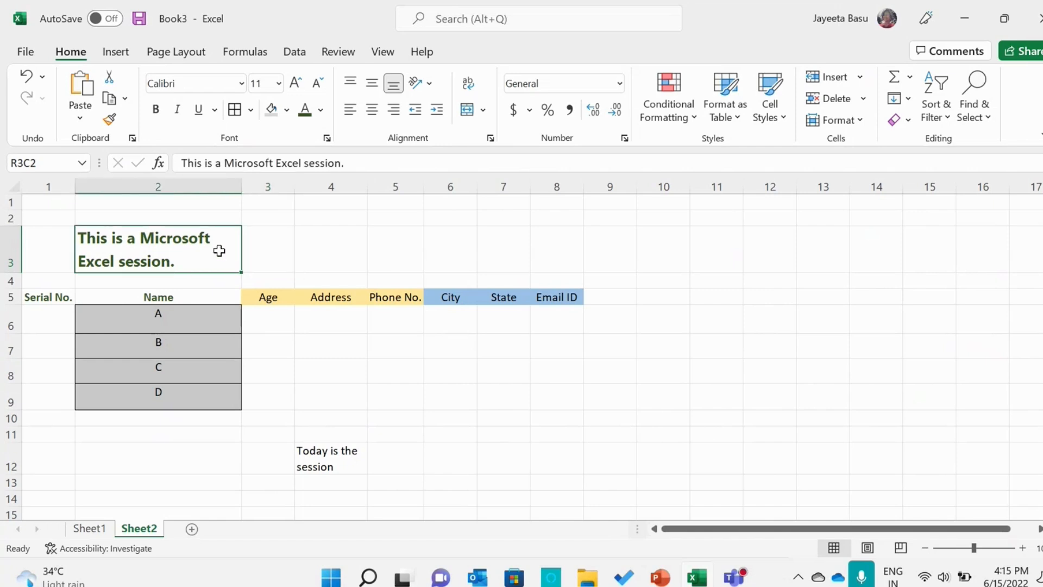
click(467, 85)
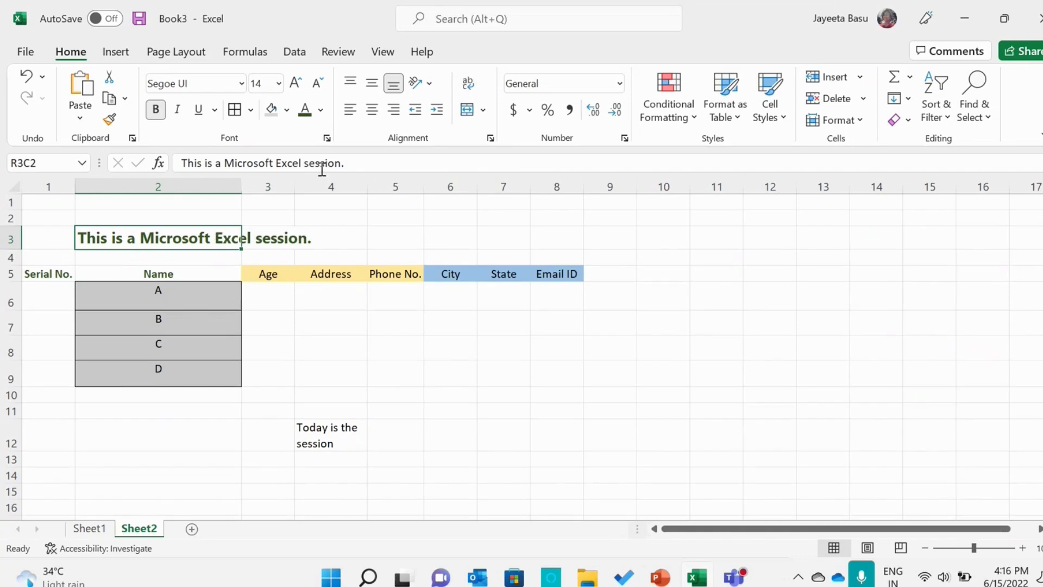
click(361, 164)
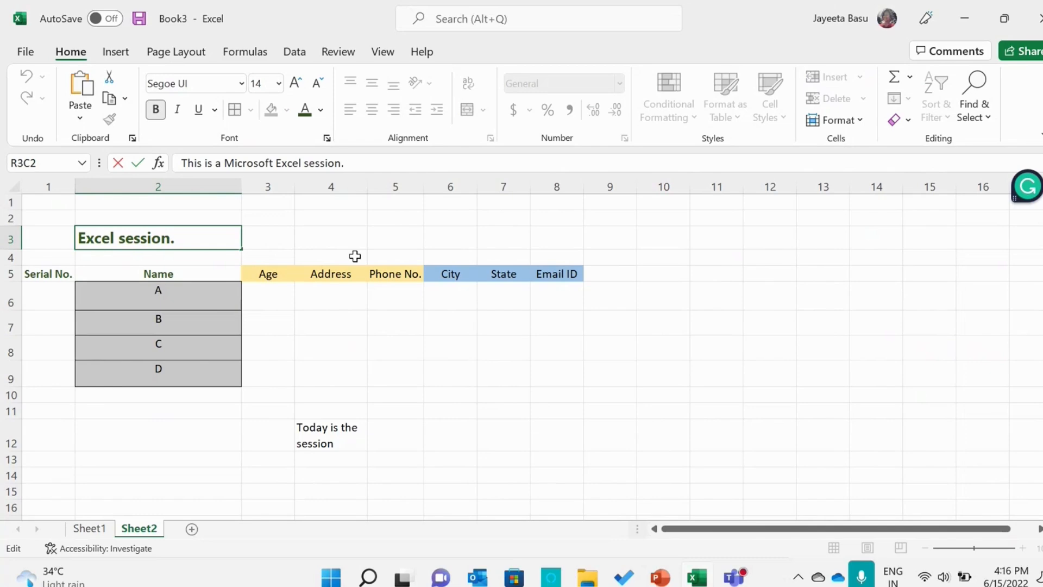
click(354, 256)
Reduce the row 3 title's font size to 12 and wrap its text within column 2.
click(201, 240)
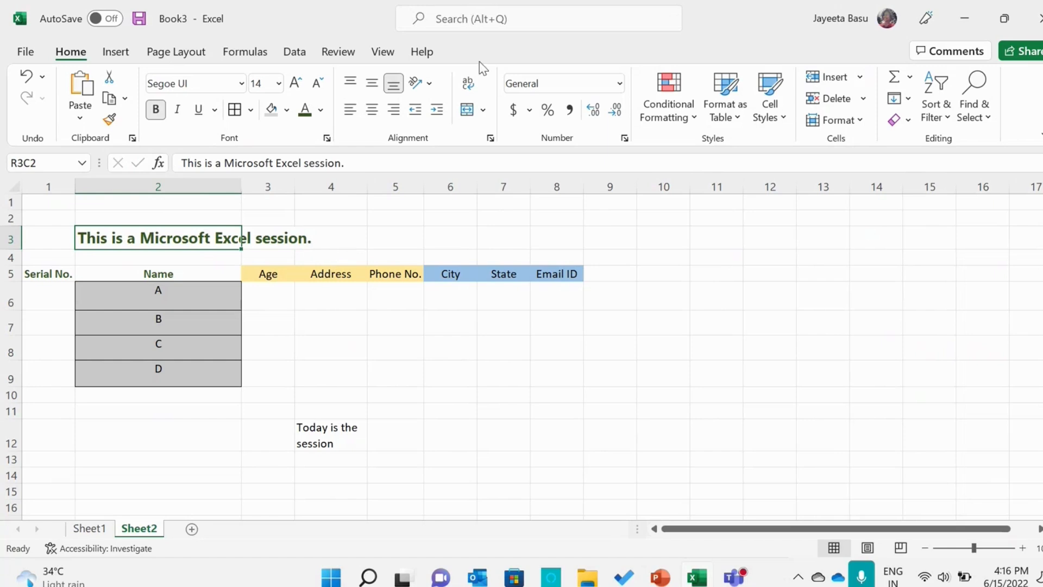
click(317, 83)
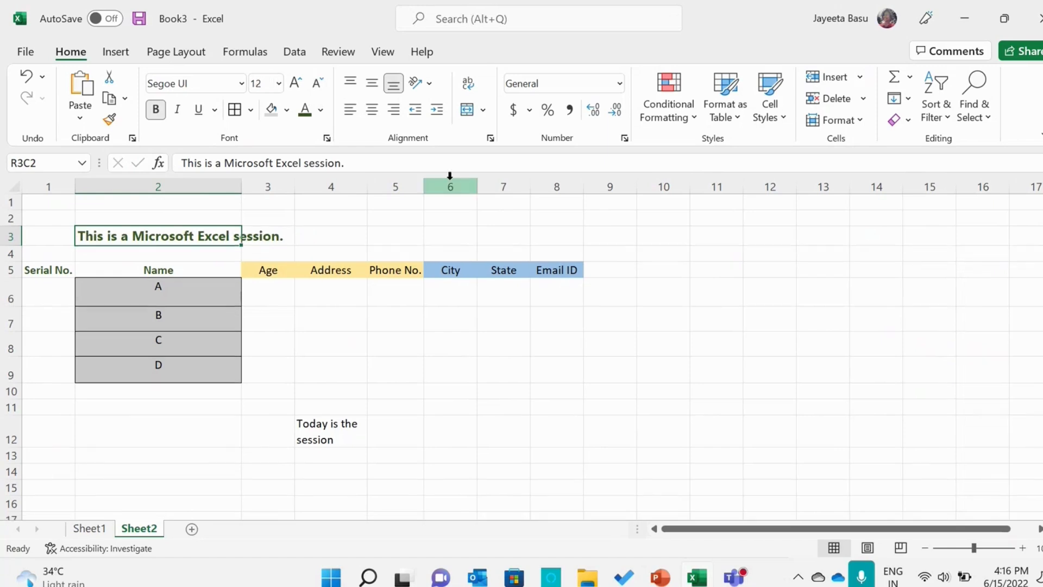
click(468, 84)
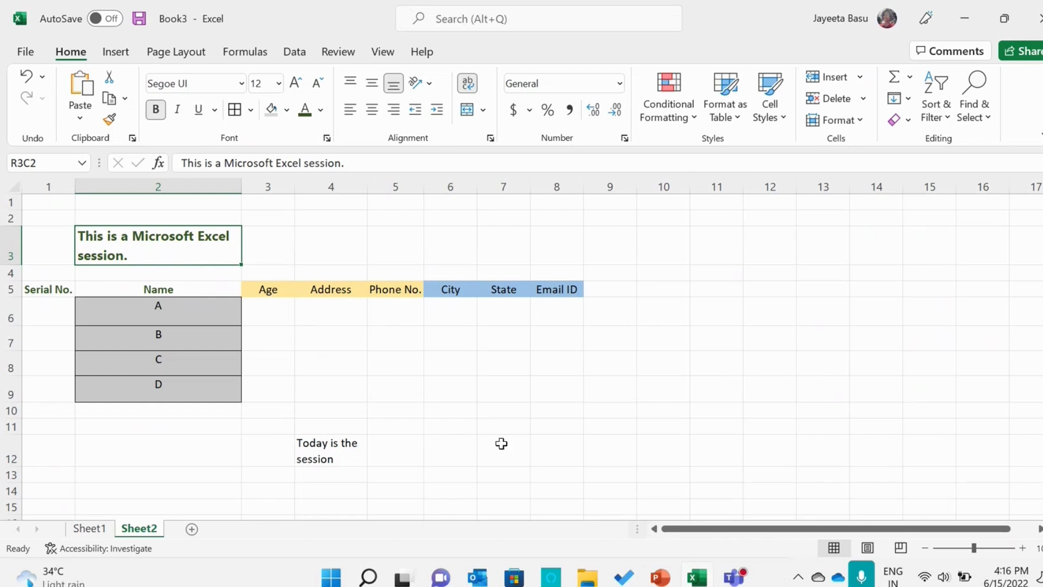
Enter "Today is Wednesday" in row 10, column 7.
click(507, 414)
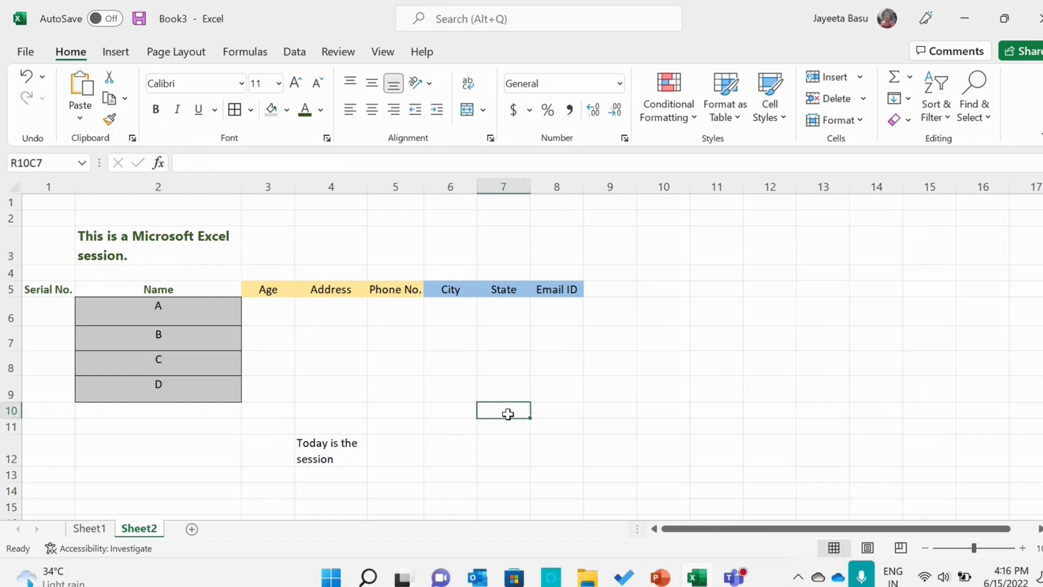
key(Caps_Lock)
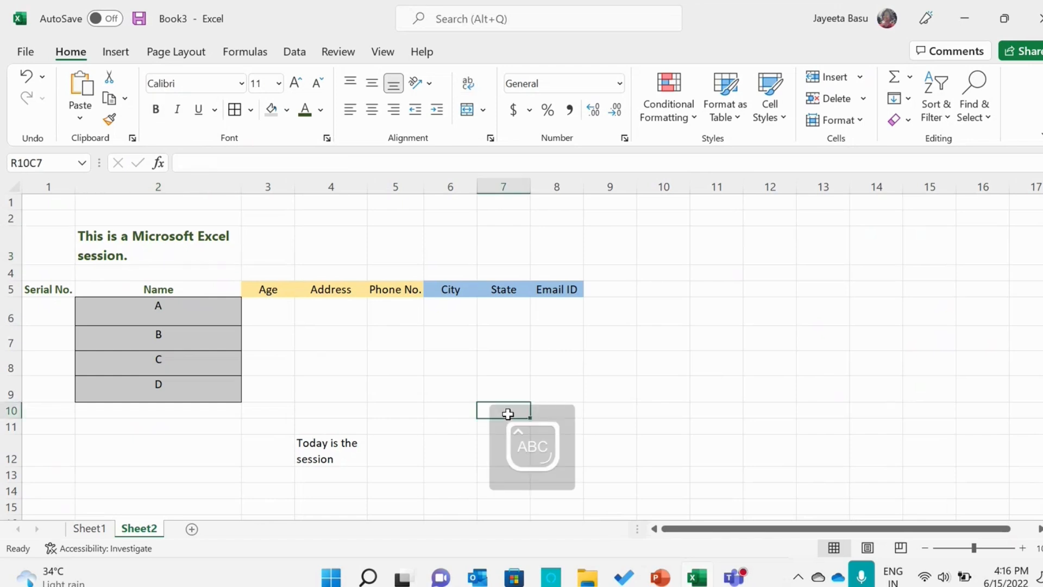
text(T)
key(Caps_Lock)
text(oday i)
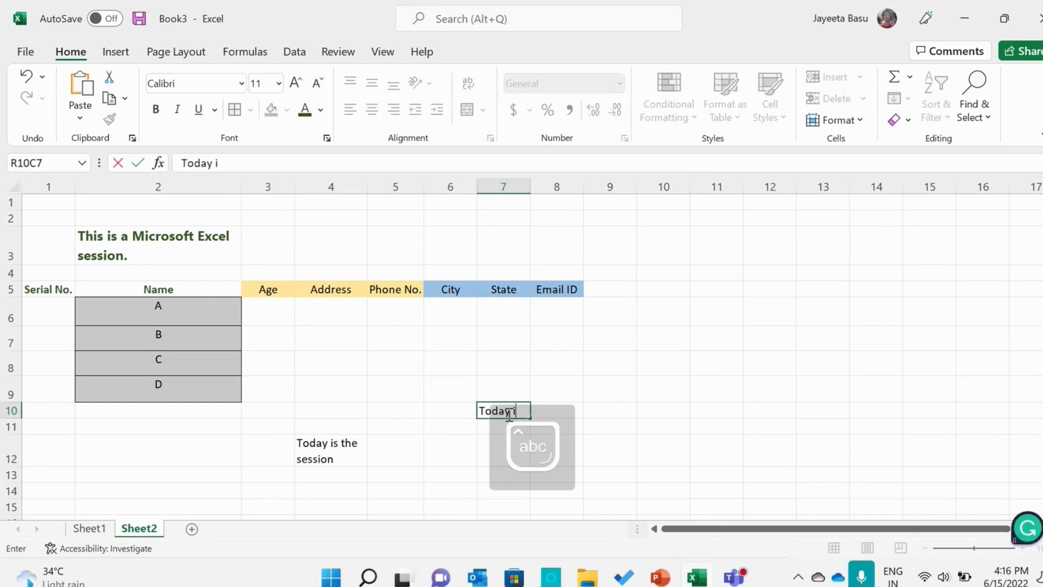
text(s Wednesda)
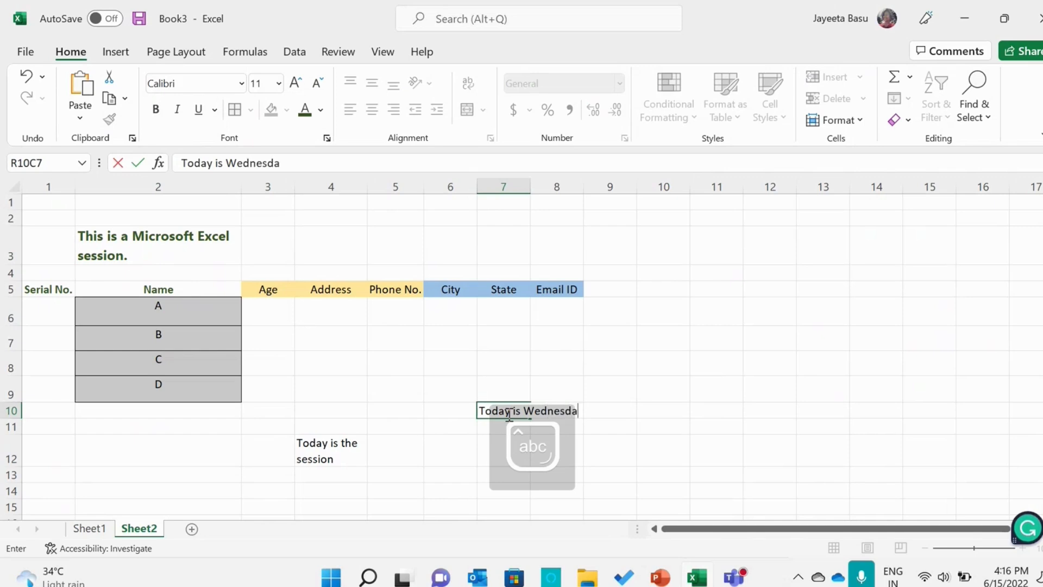
text(y)
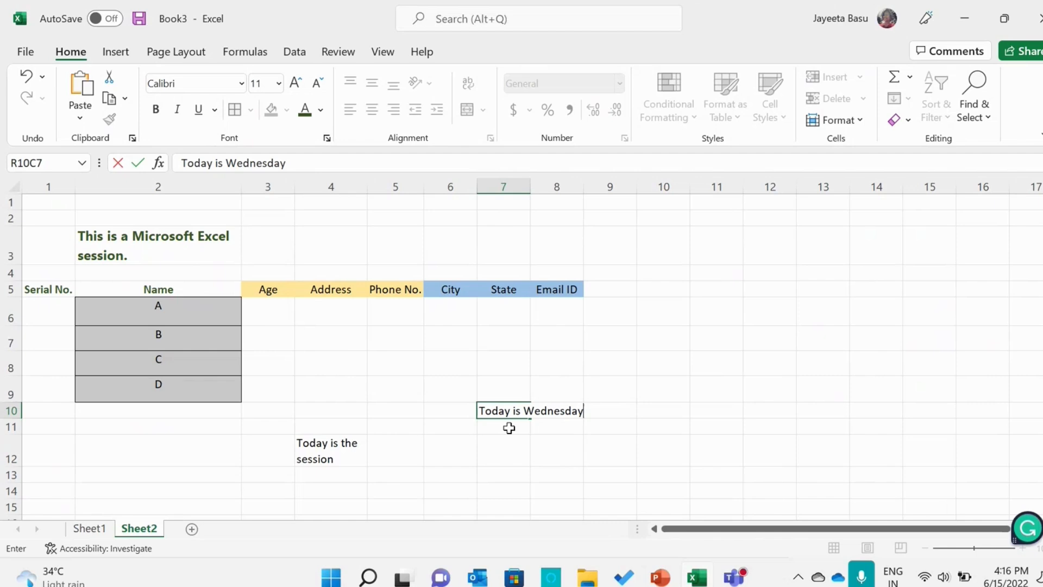
click(509, 428)
Enable Wrap text for the "Today is Wednesday" cell through the Format Cells alignment settings.
click(508, 411)
right_click(509, 411)
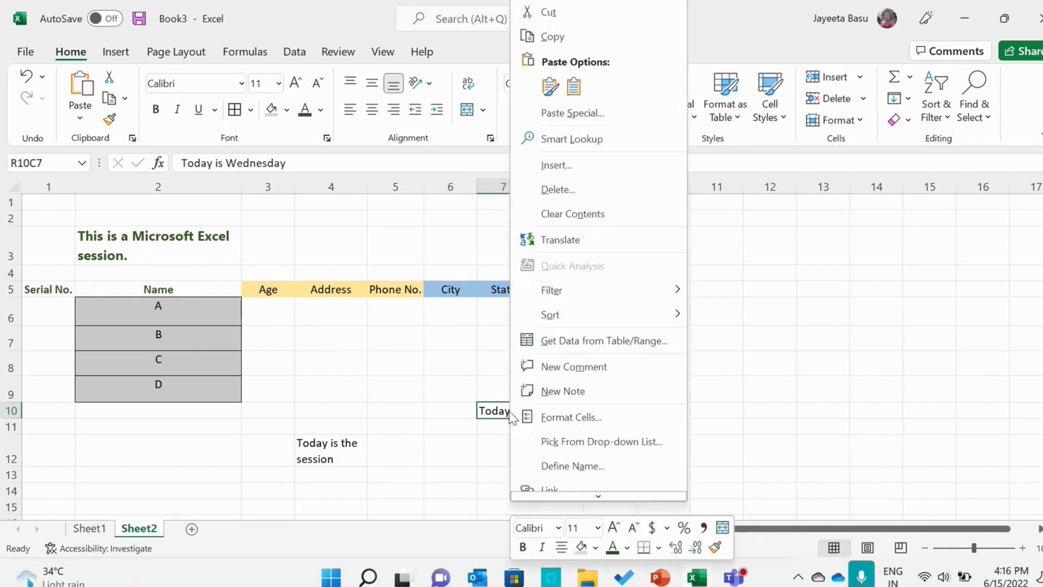
click(548, 416)
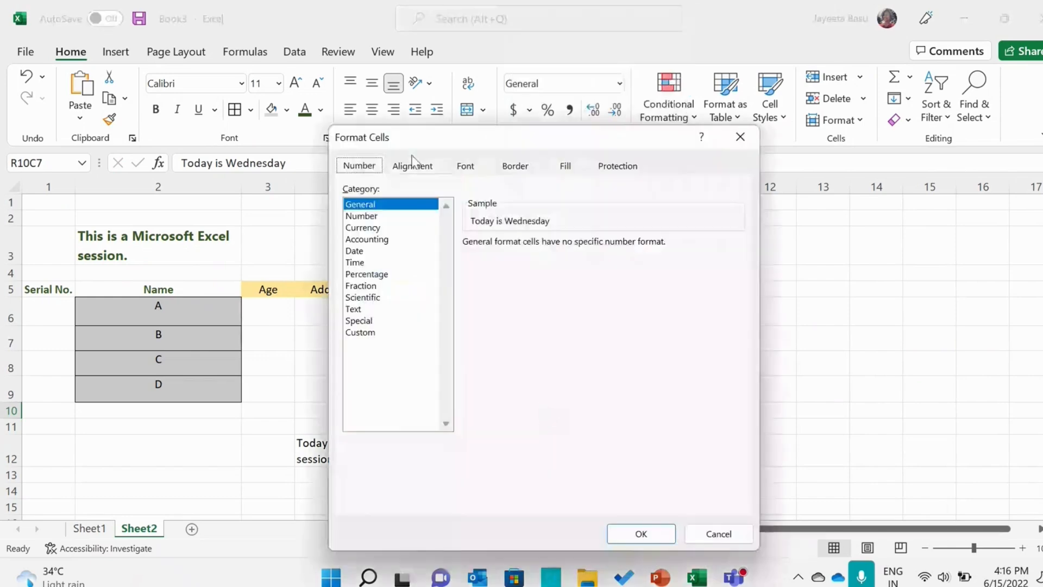
click(413, 164)
click(399, 319)
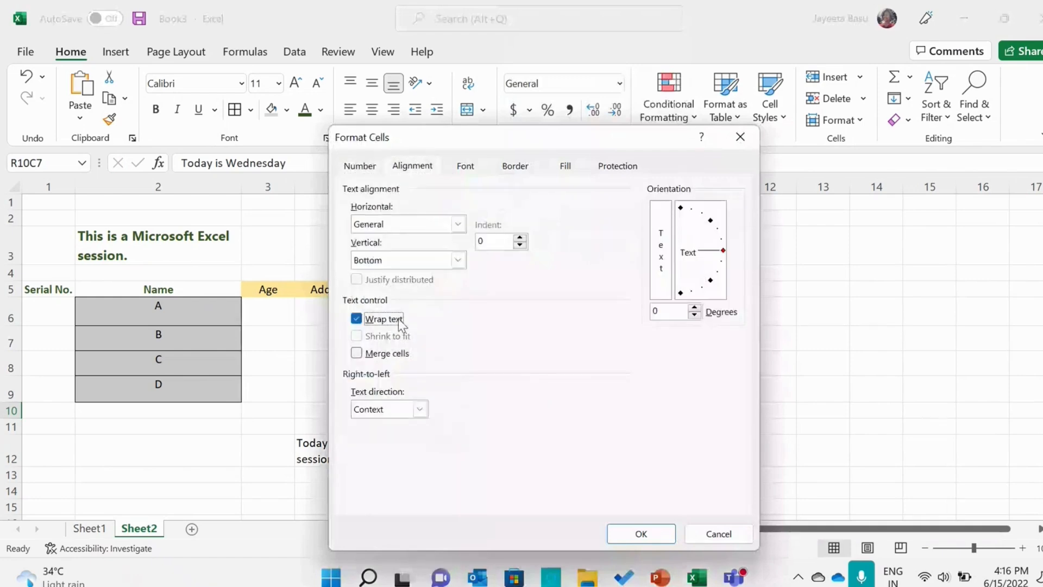
click(640, 533)
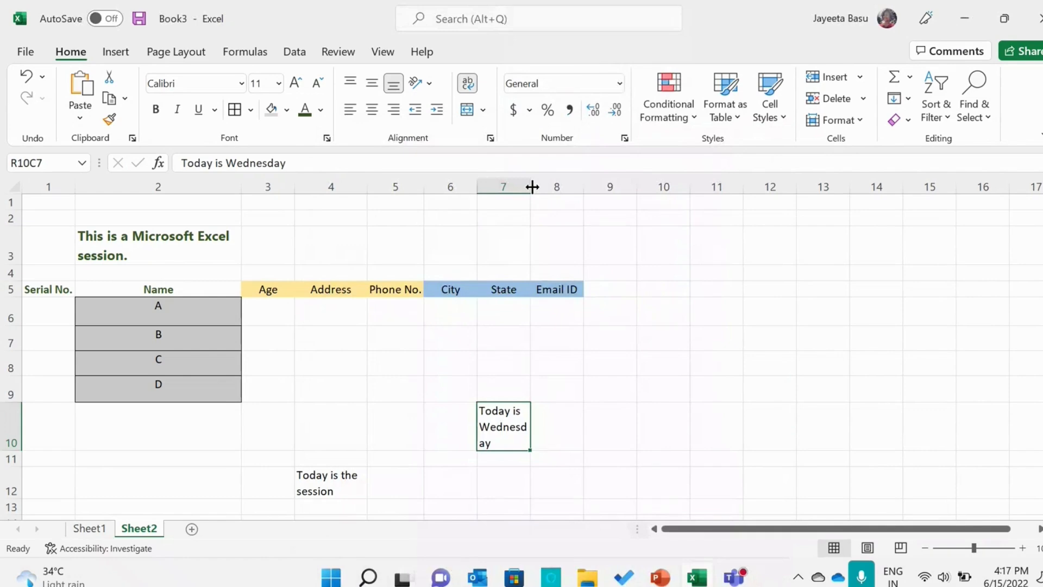
Widen column 7 so the word "Wednesday" fits on one line and top-align the wrapped cell.
drag(532, 186, 543, 186)
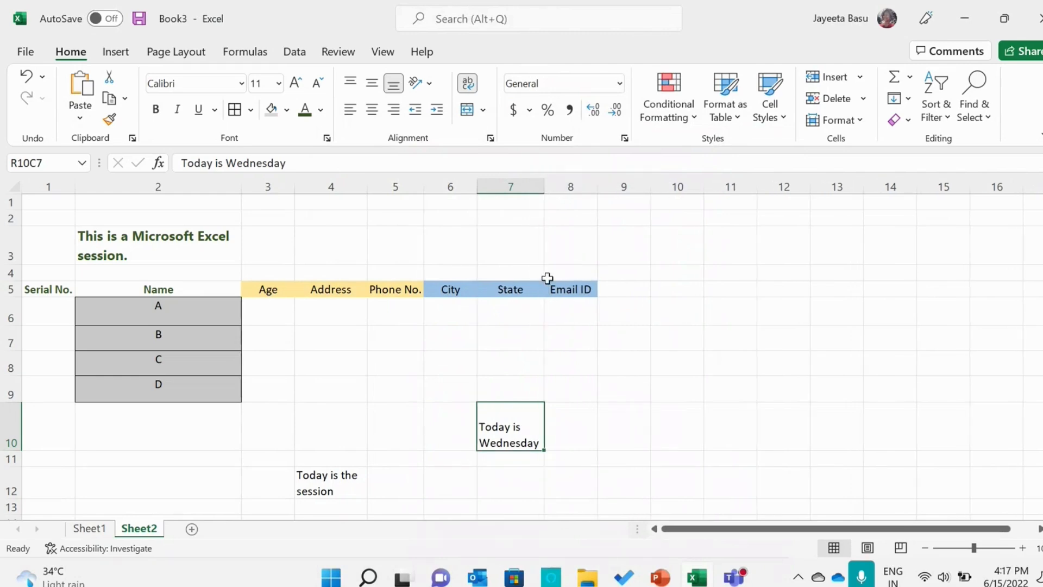
click(350, 84)
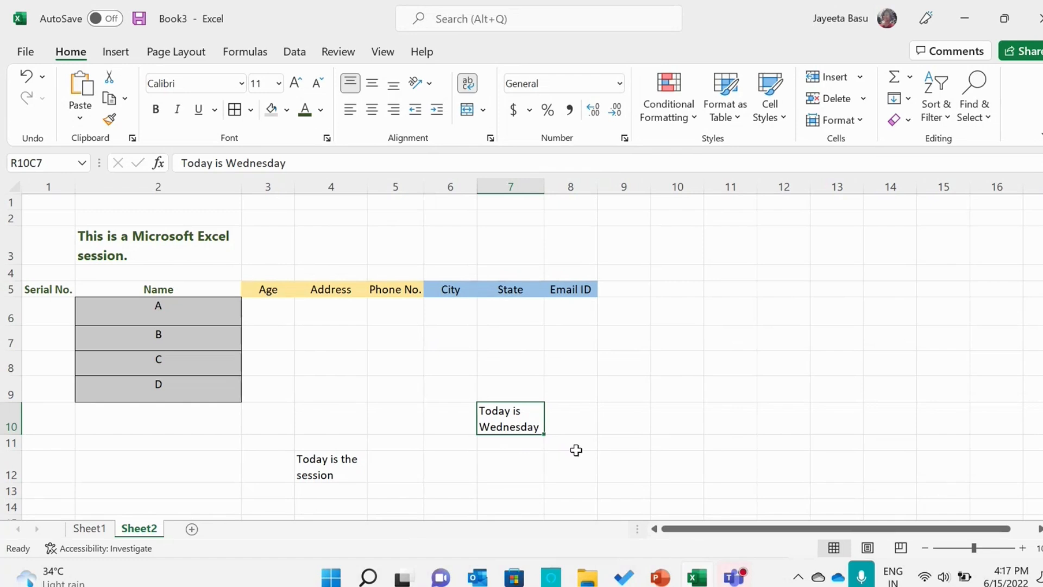
Review the Wrap text option in the Format Cells alignment settings of the "Today is Wednesday" cell.
right_click(504, 412)
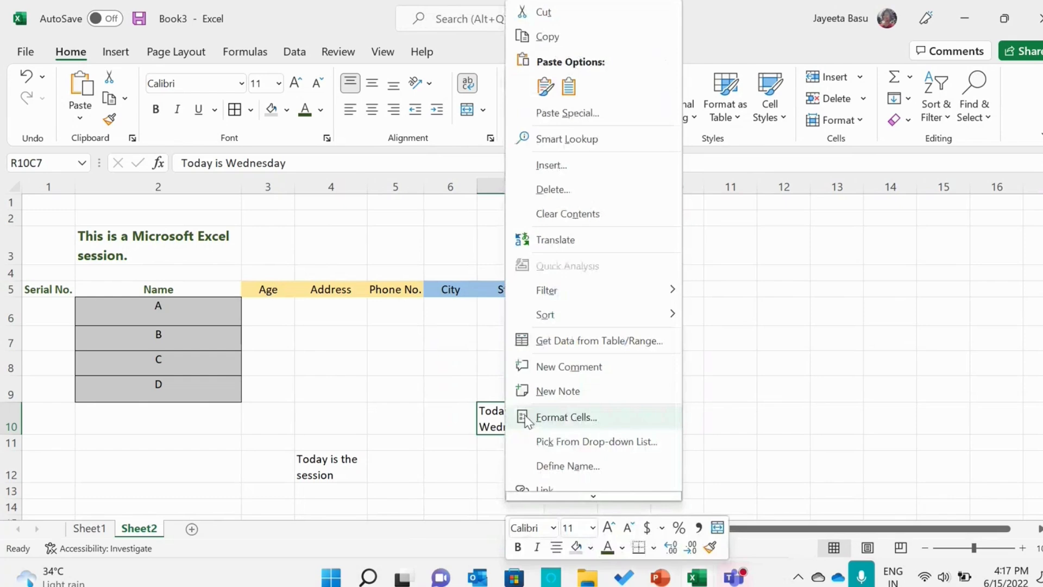
click(527, 418)
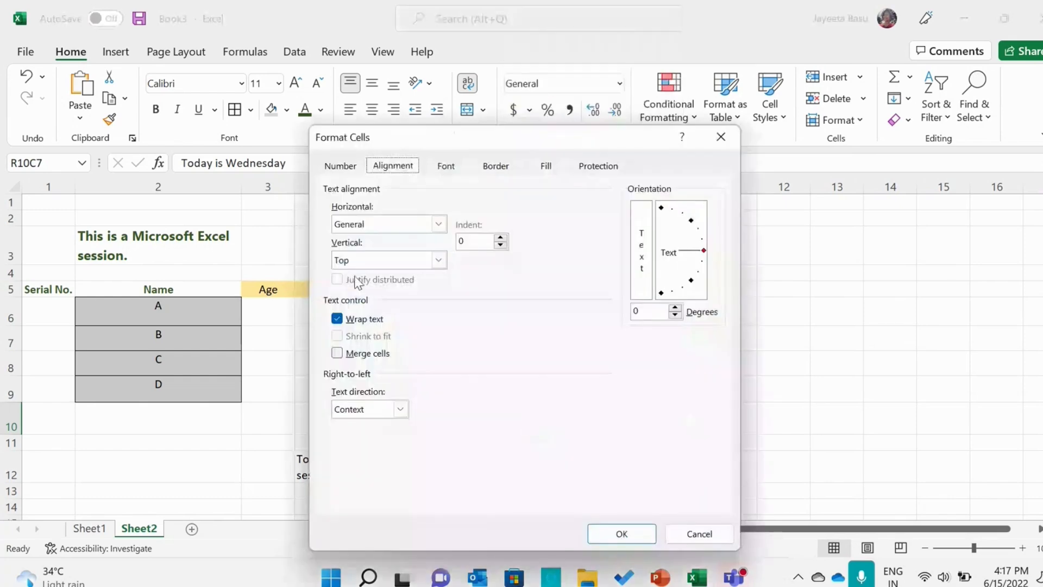
click(616, 539)
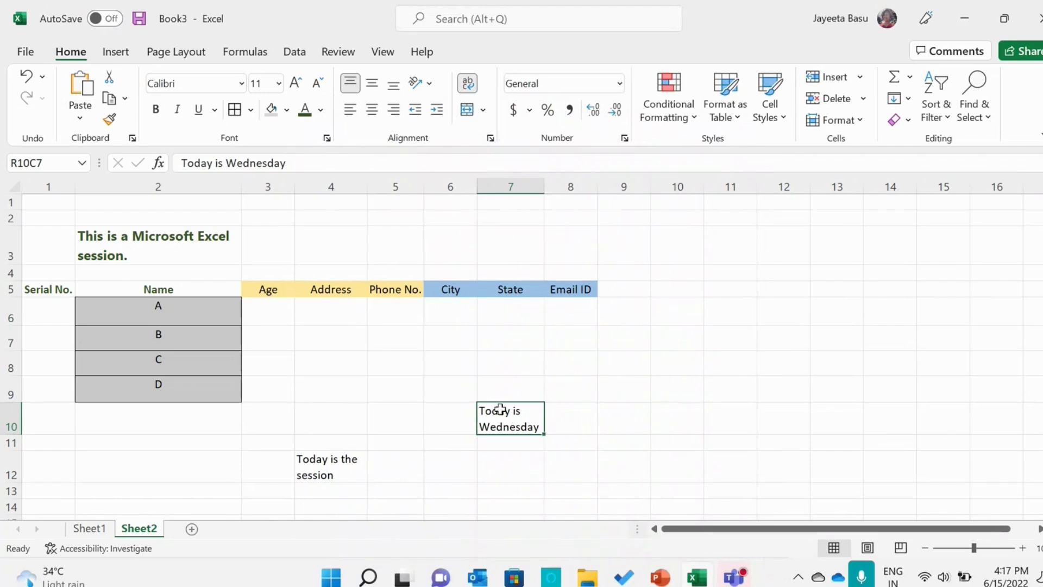
Switch to PowerPoint and start the slide show from the Wrapping Text slide.
click(664, 579)
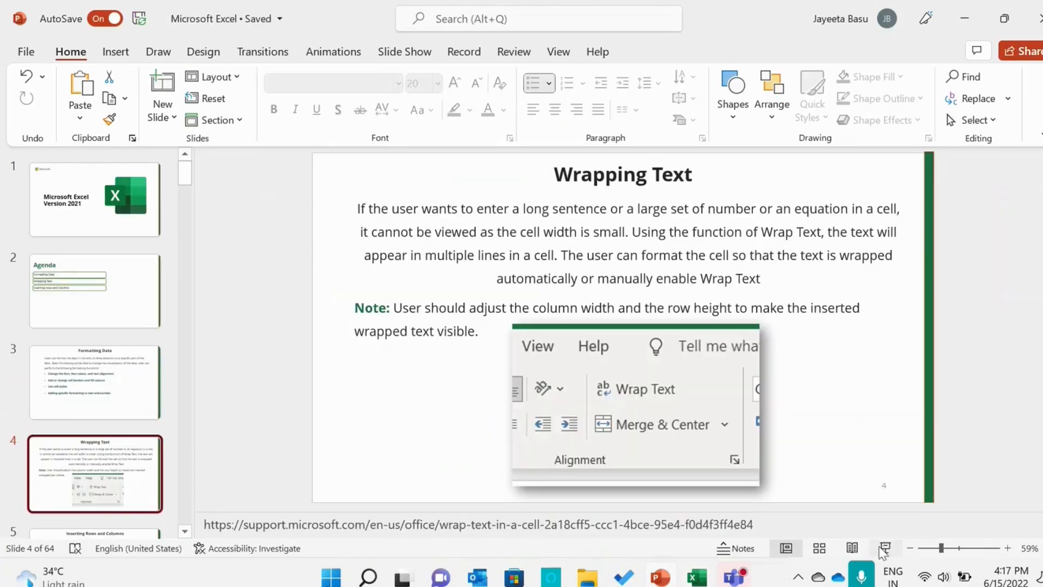
click(883, 549)
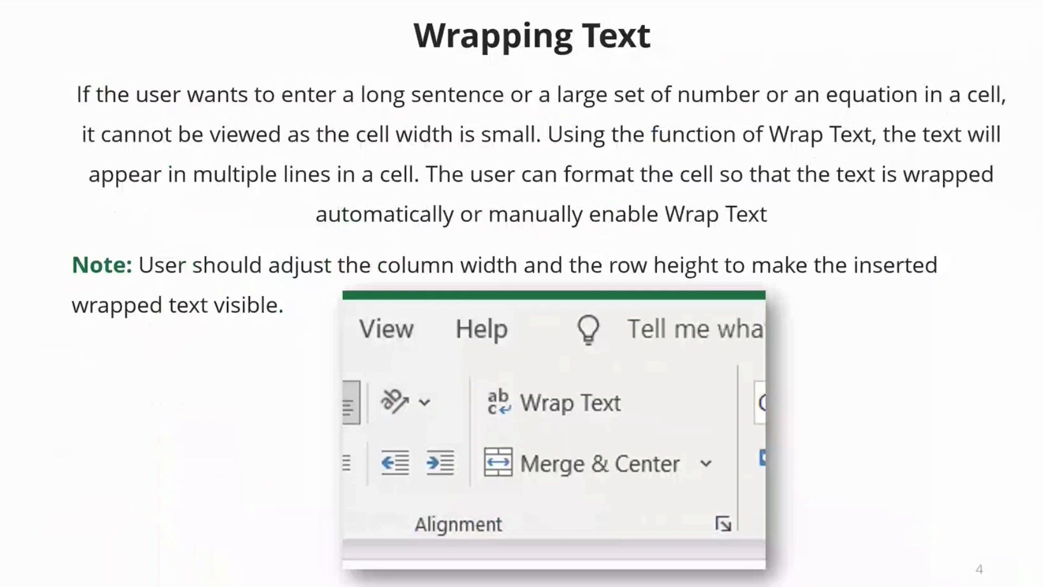
Advance the slide show to the Inserting Rows and Columns slide, end the show and switch to Excel.
key(Right)
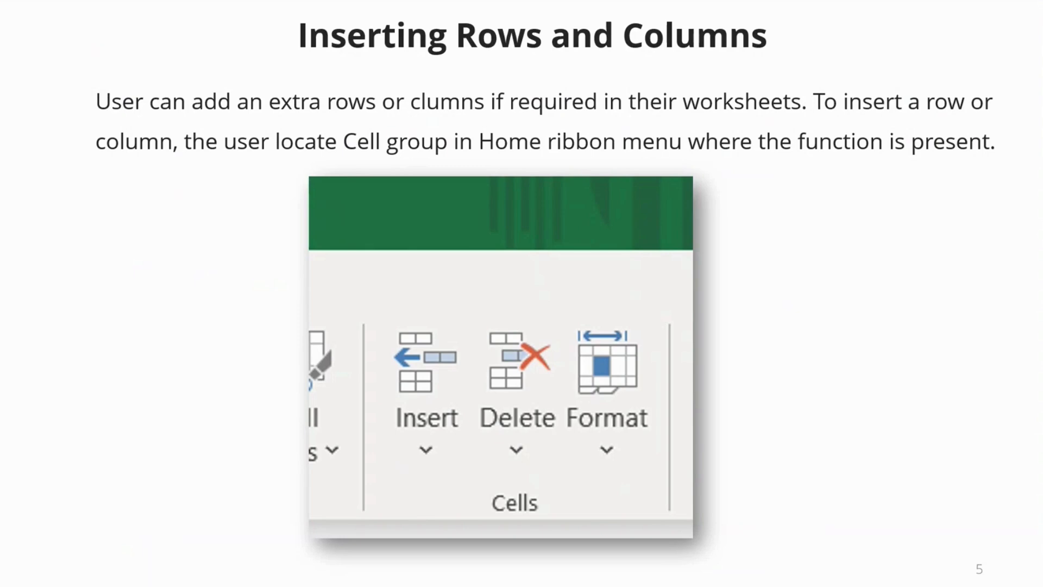
key(Escape)
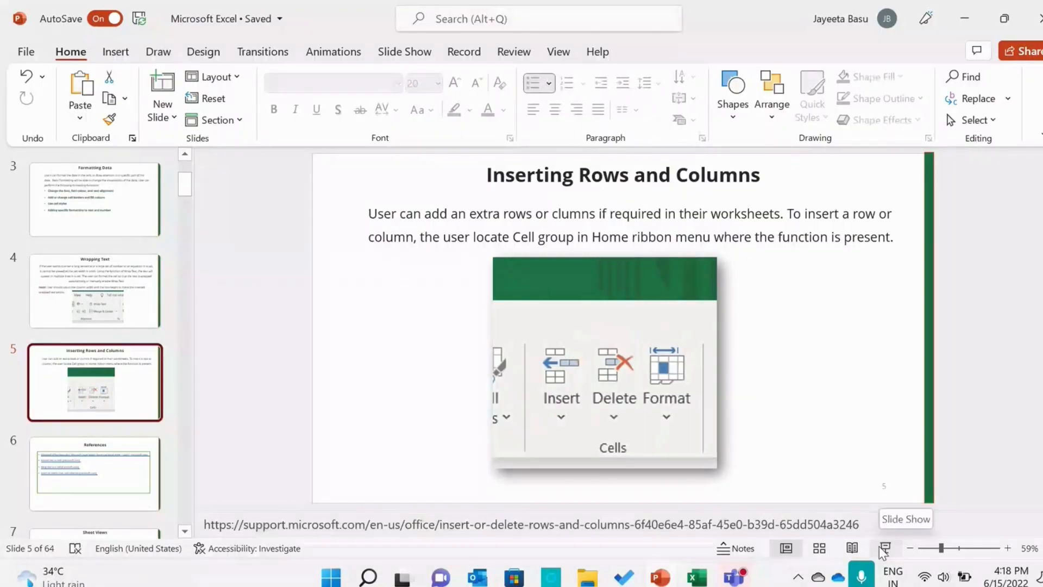
key(alt+Tab)
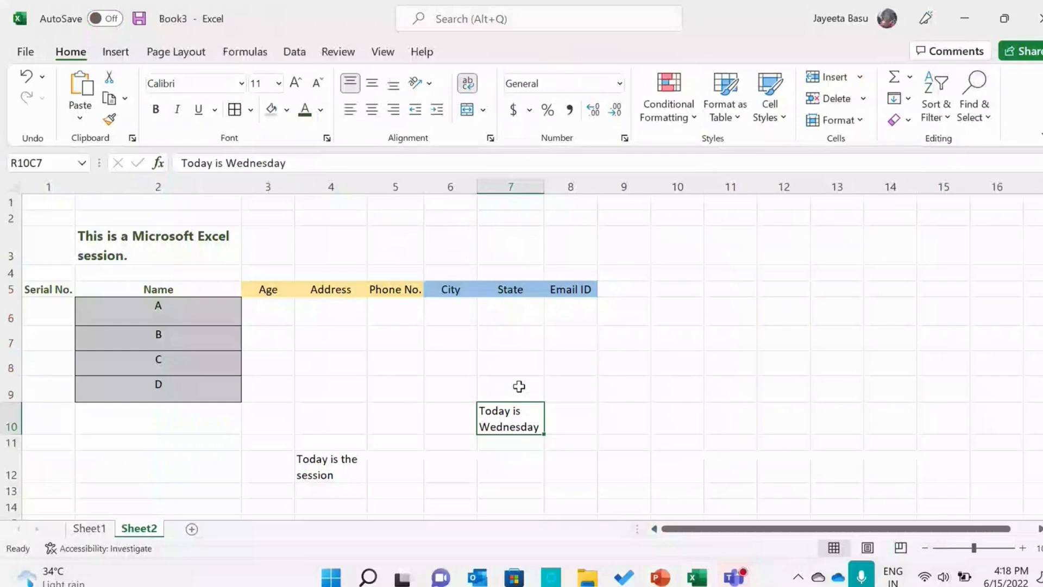
Clear the contents of the "Today is Wednesday" and "Today is the session" cells on Sheet2.
click(693, 244)
click(521, 427)
key(Delete)
click(325, 456)
key(Delete)
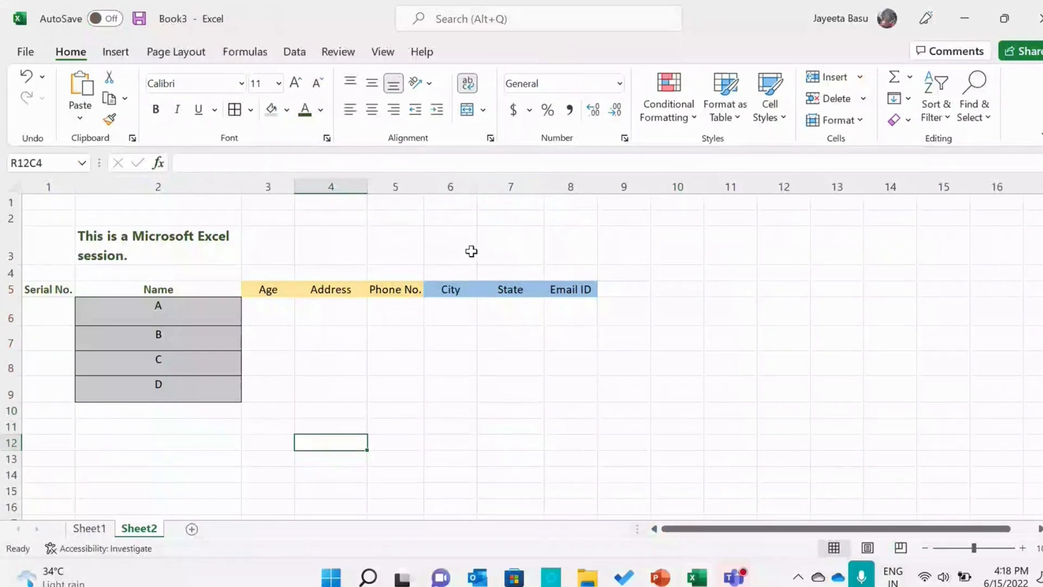
Insert a new column between the City and State columns.
click(533, 185)
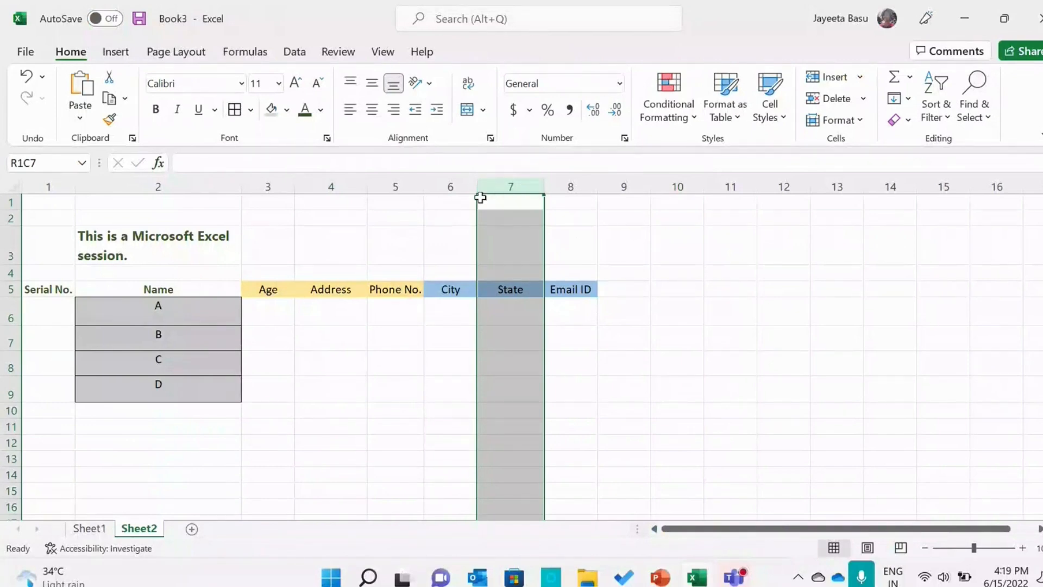
right_click(525, 183)
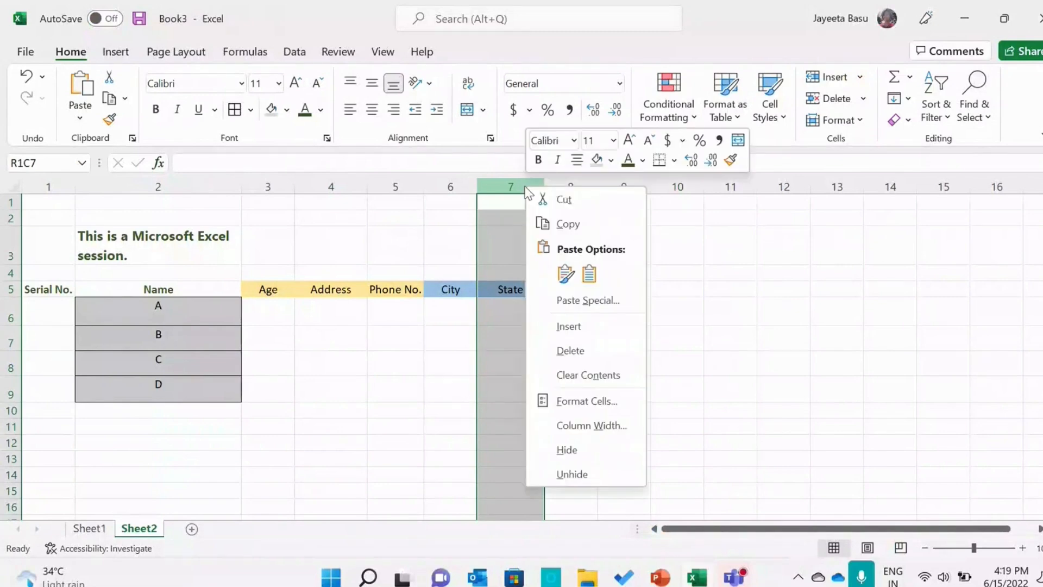
click(551, 331)
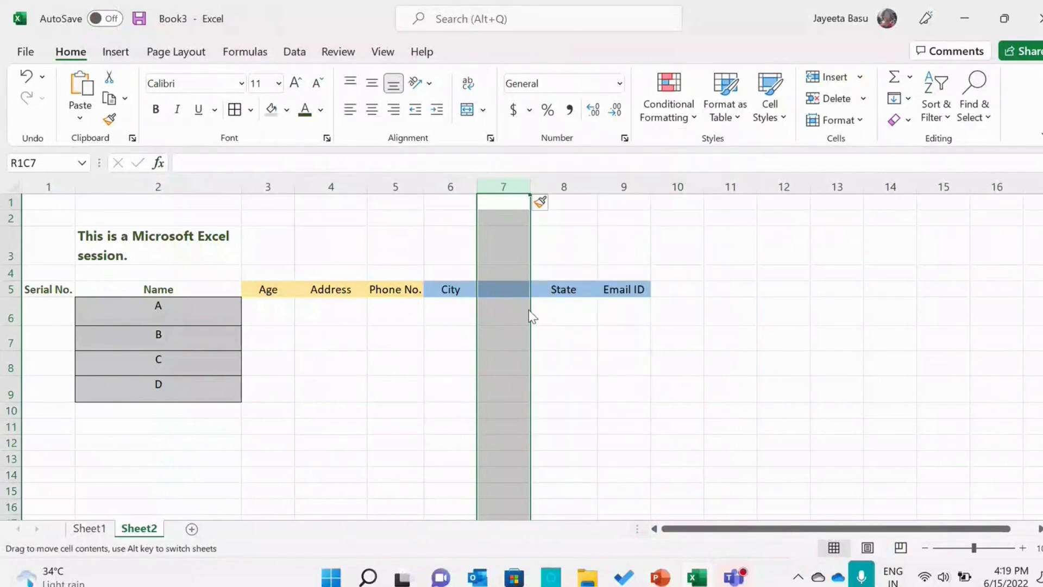
Move the State heading into the new column 7 and enter "Country" as the heading of column 8.
click(565, 288)
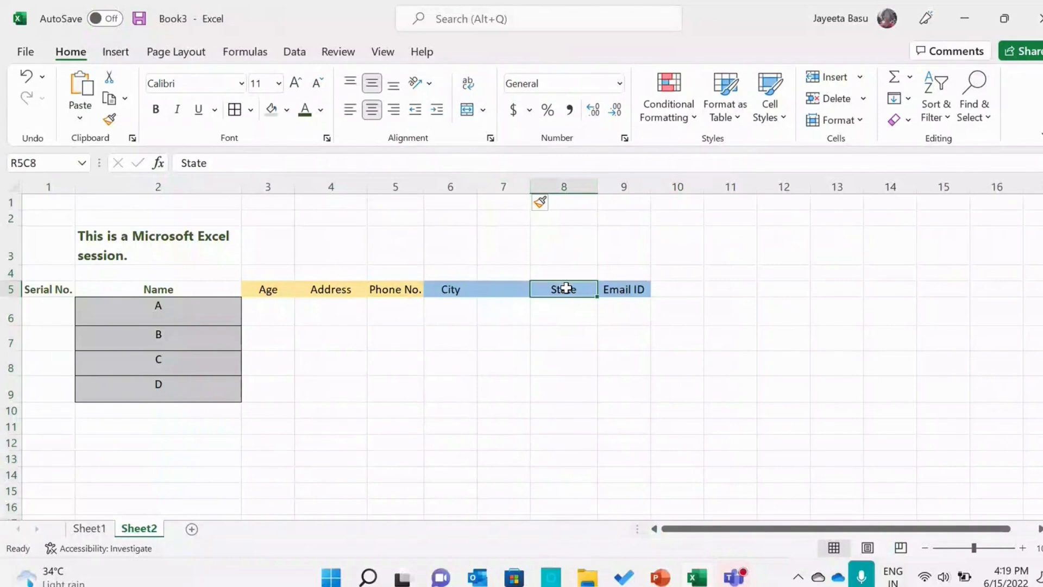
key(BackSpace)
click(507, 287)
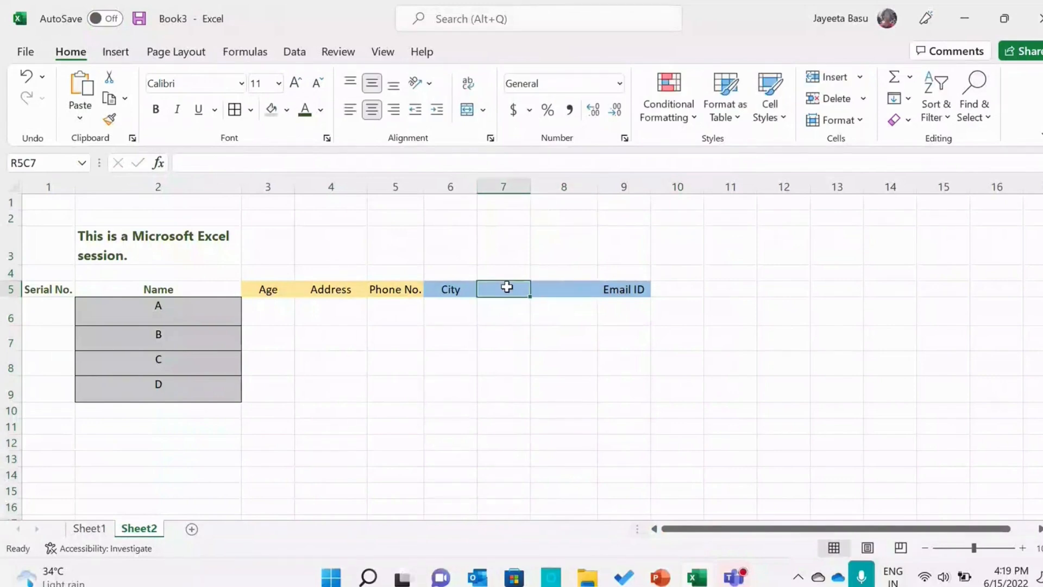
text(State)
click(553, 288)
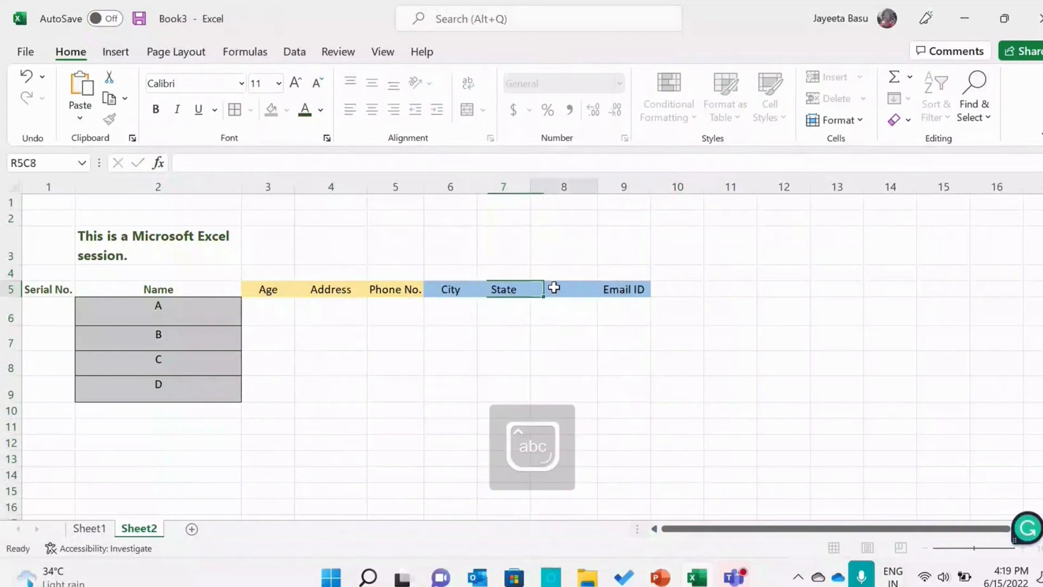
text(Coun)
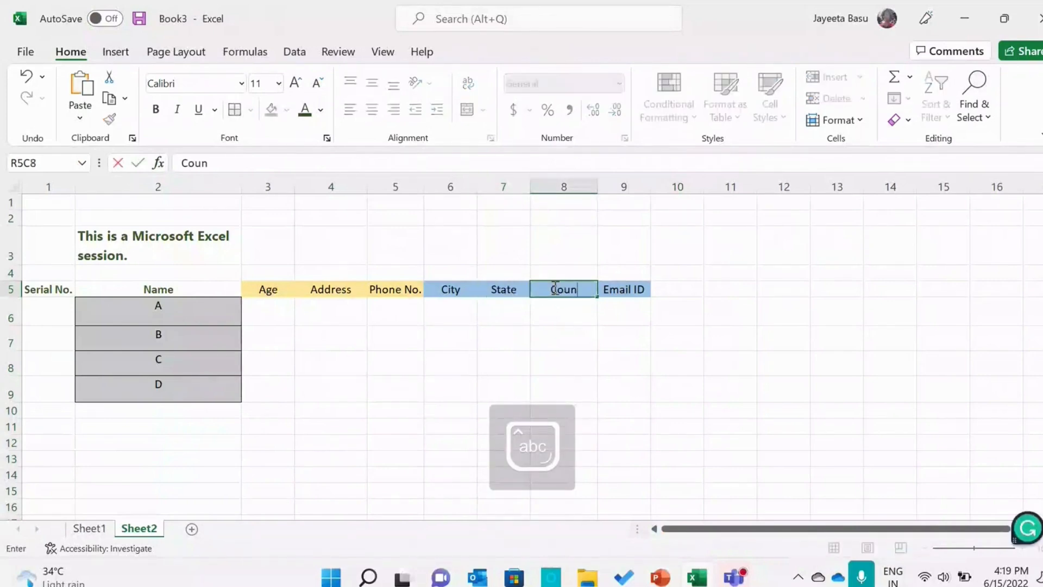
text(try)
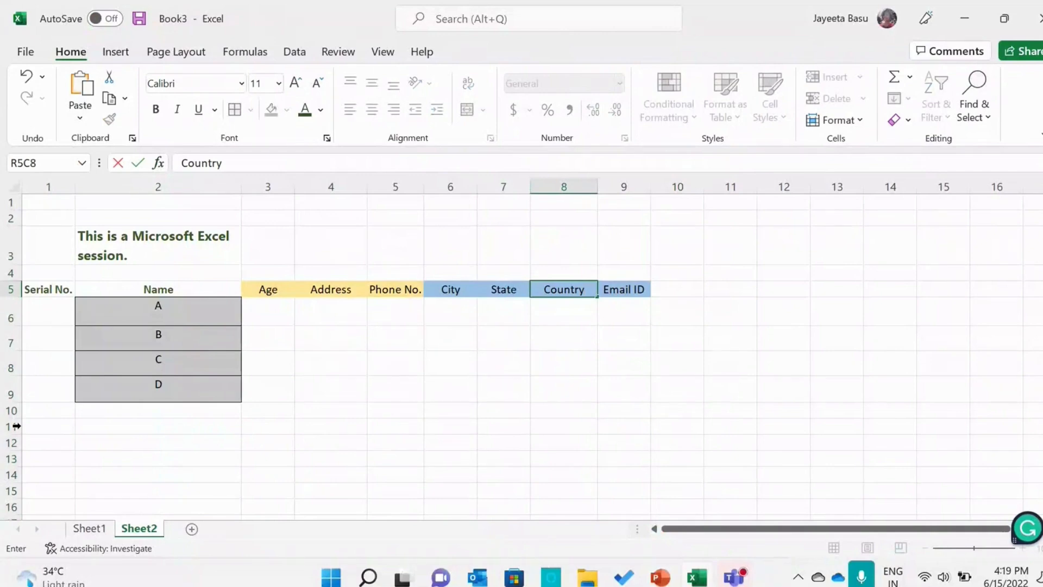
Enter F, G and H below D in the Name column and apply borders to these three cells.
click(149, 404)
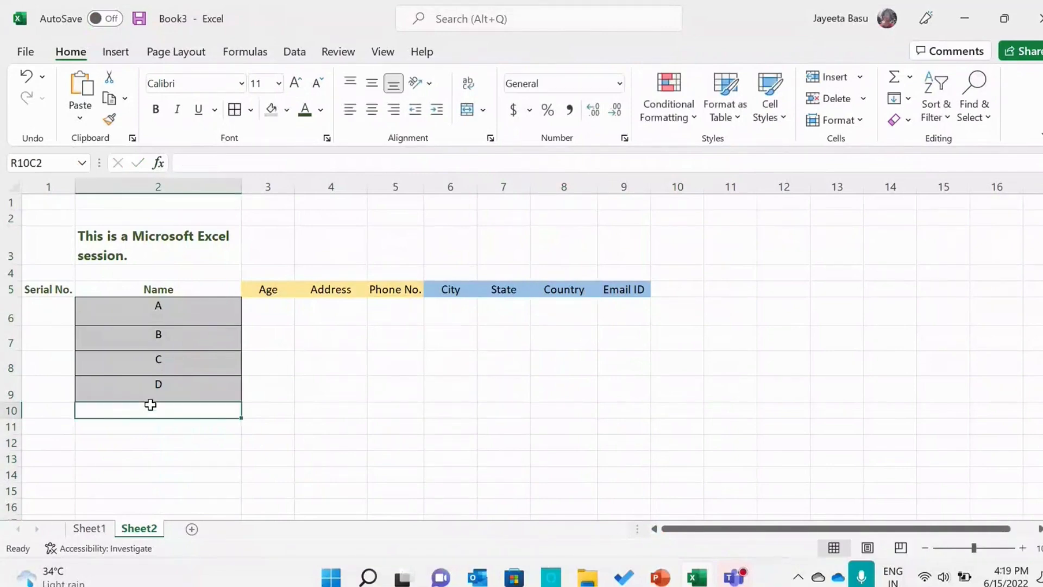
key(Caps_Lock)
text(F)
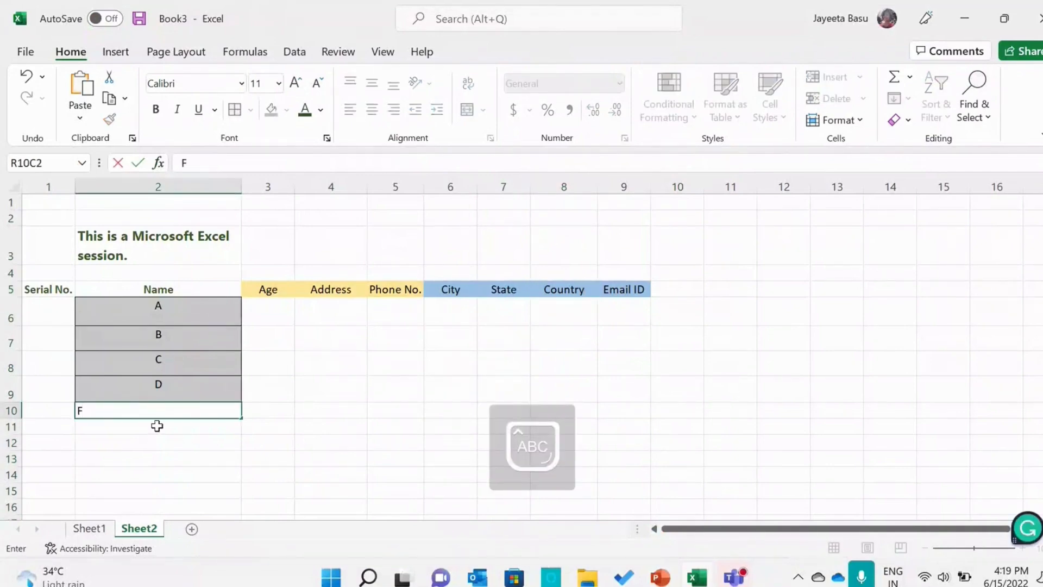
key(Return)
text(G)
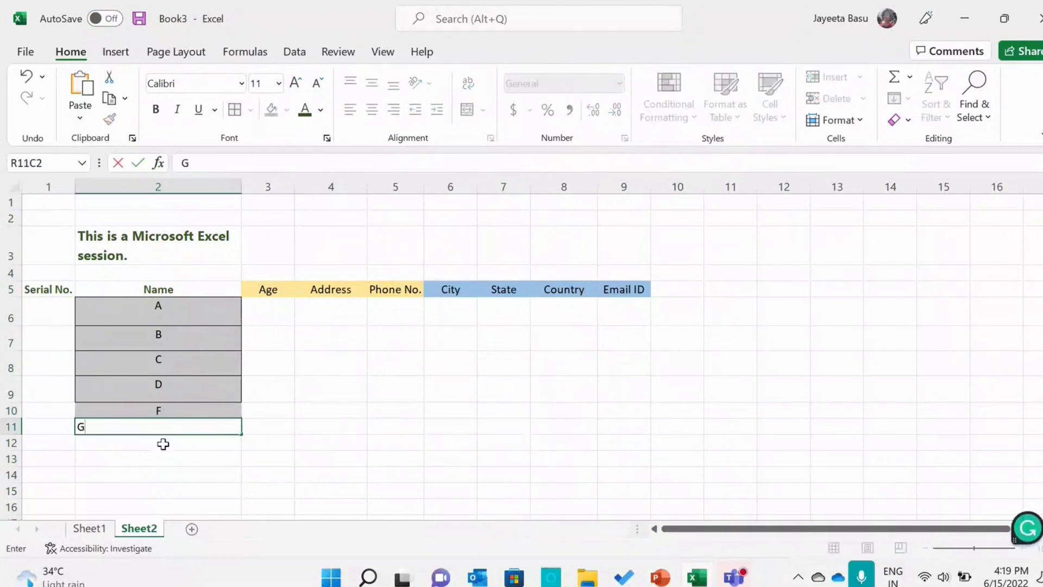
key(Return)
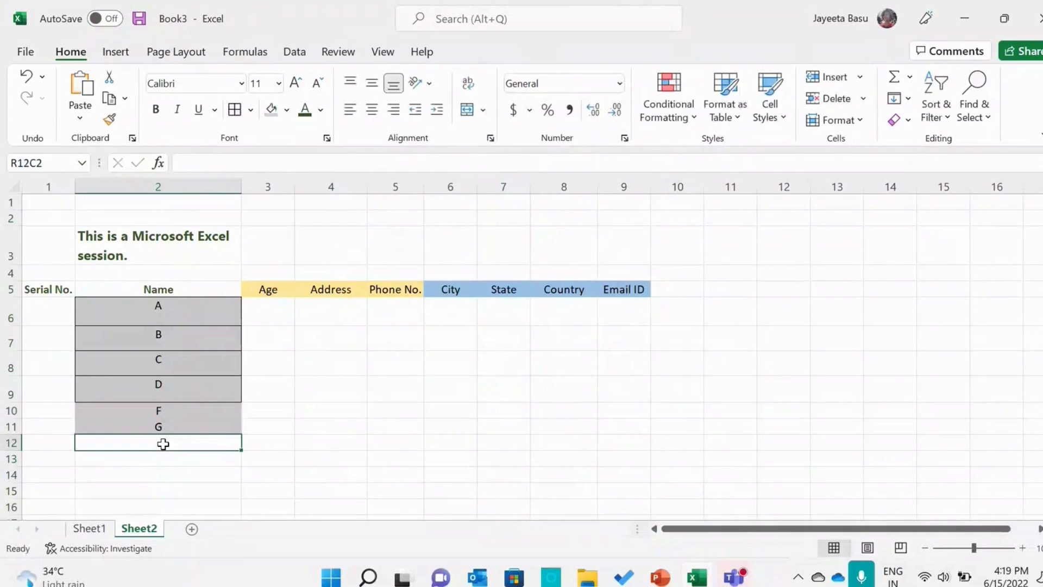
text(H)
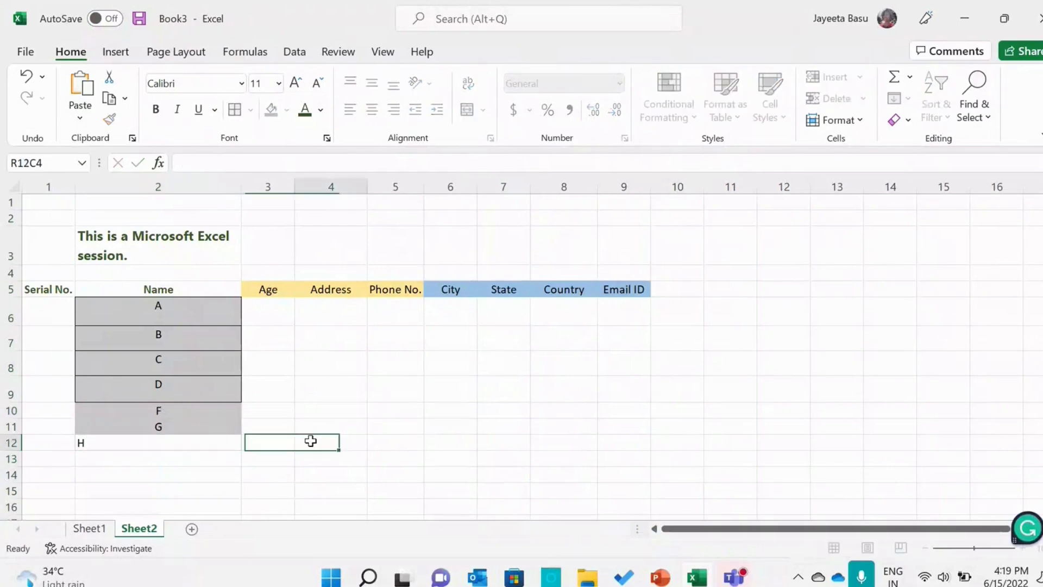
drag(158, 410, 158, 442)
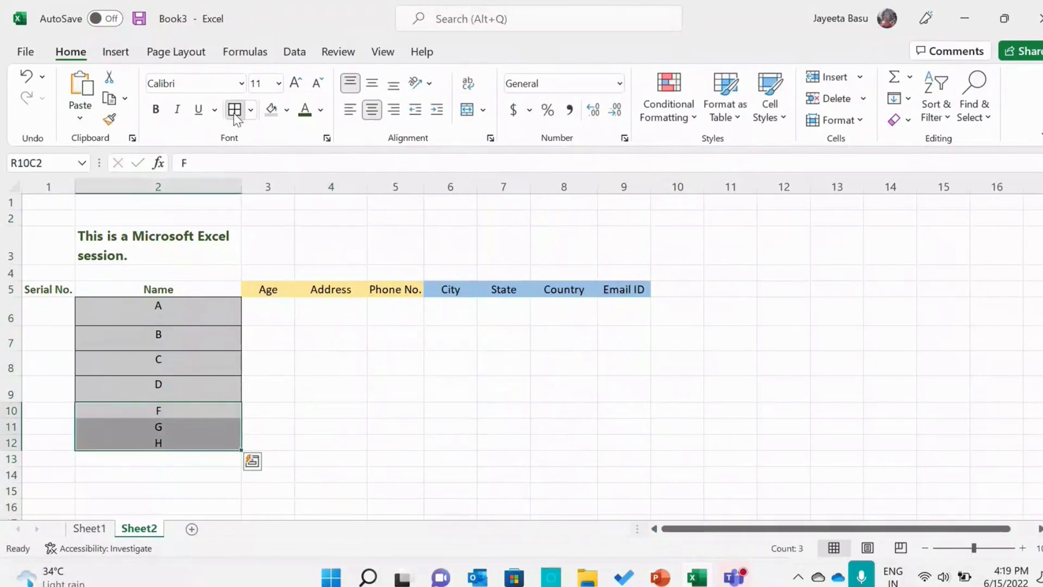
click(312, 429)
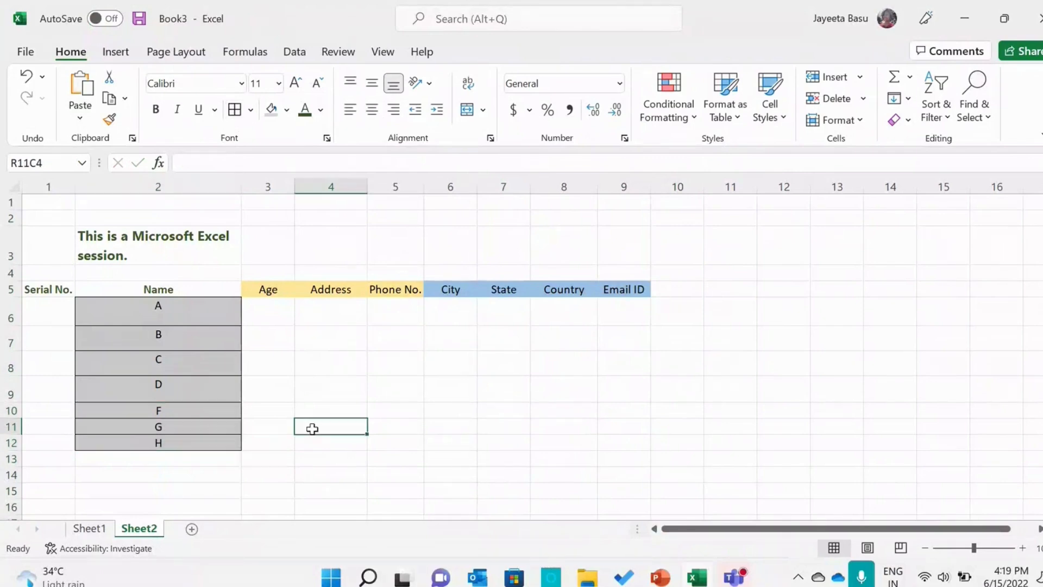
Insert a new row above F and enter E in its Name cell.
click(8, 413)
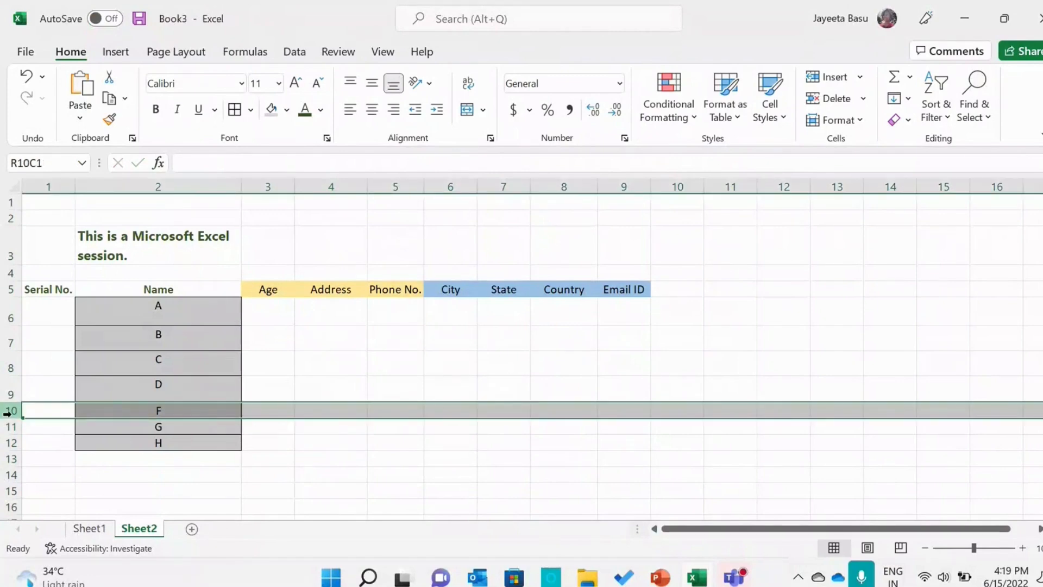
right_click(7, 413)
click(54, 252)
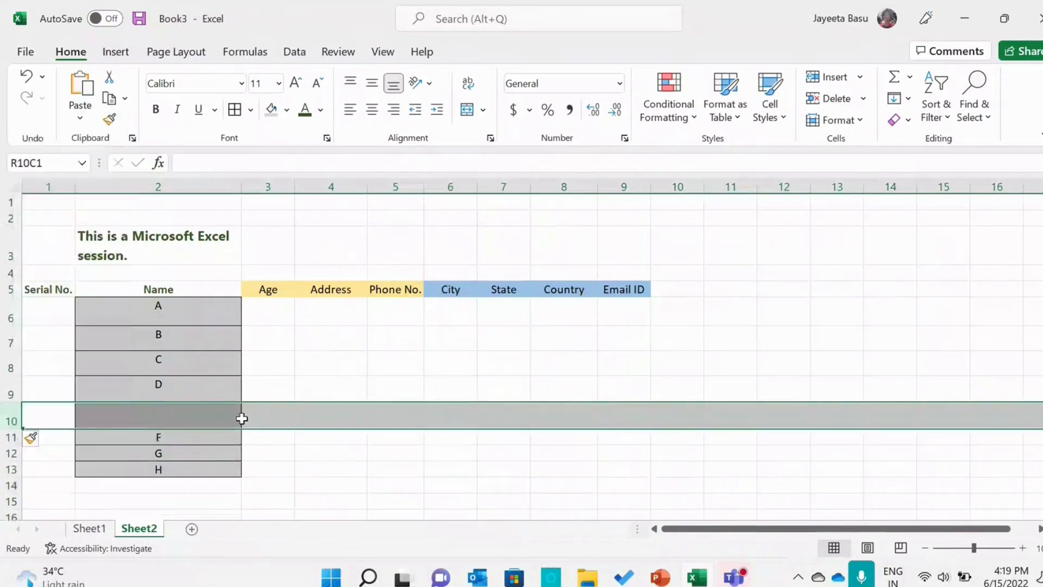
click(154, 418)
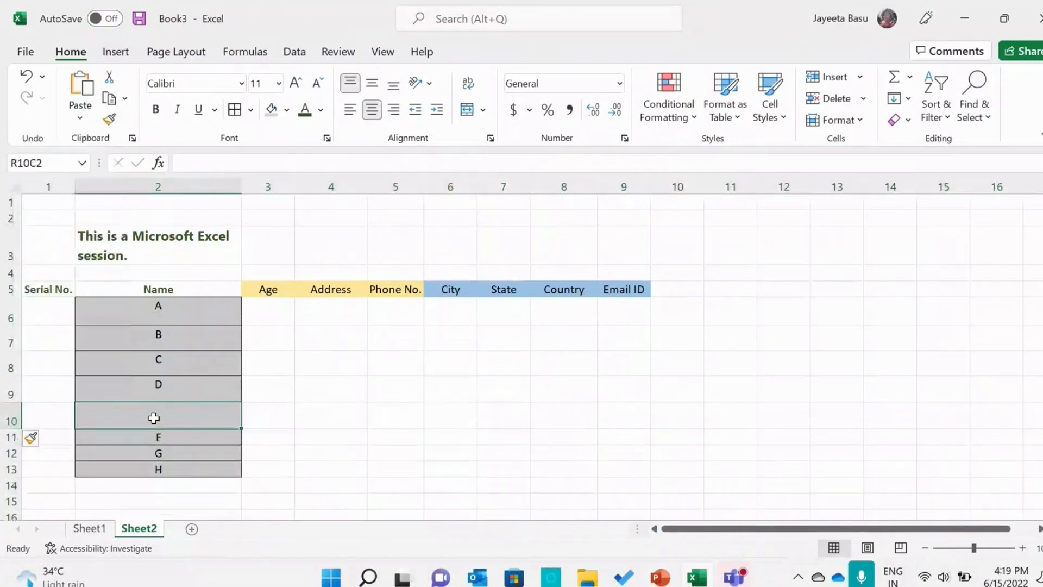
text(E)
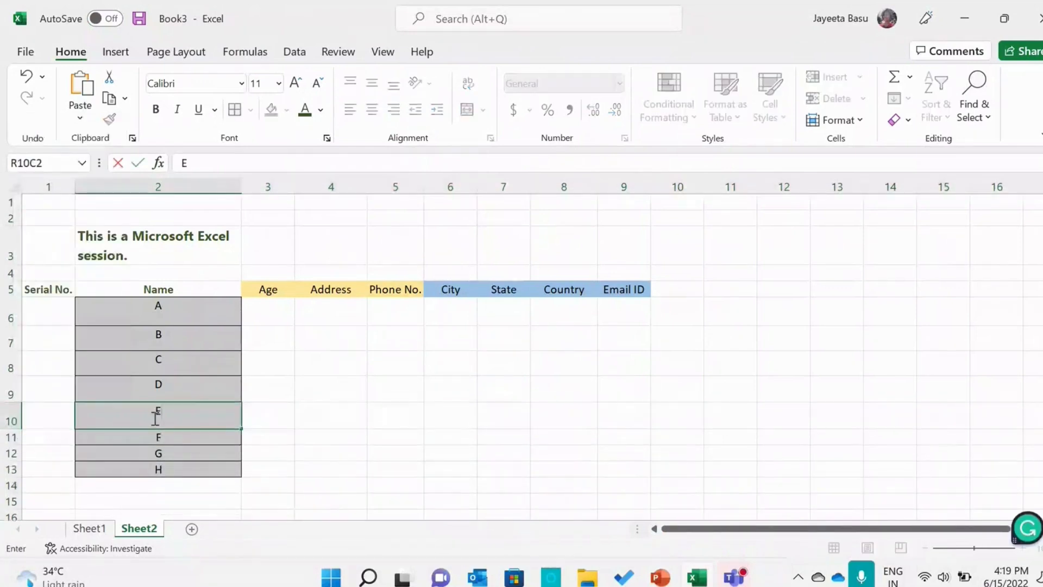
click(370, 424)
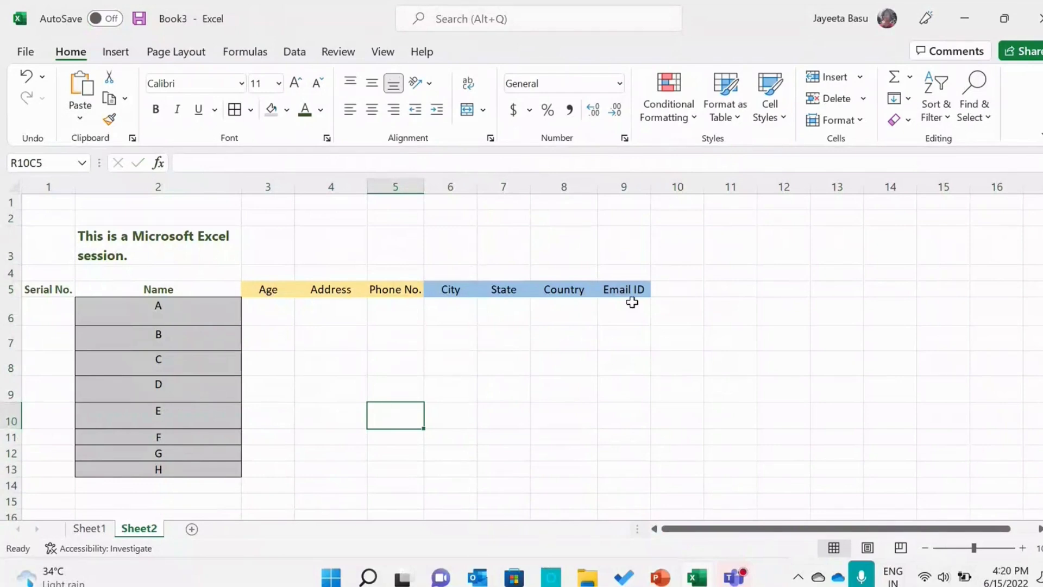
Insert a sheet column before Phone No. and give it the heading "Pincode".
click(688, 297)
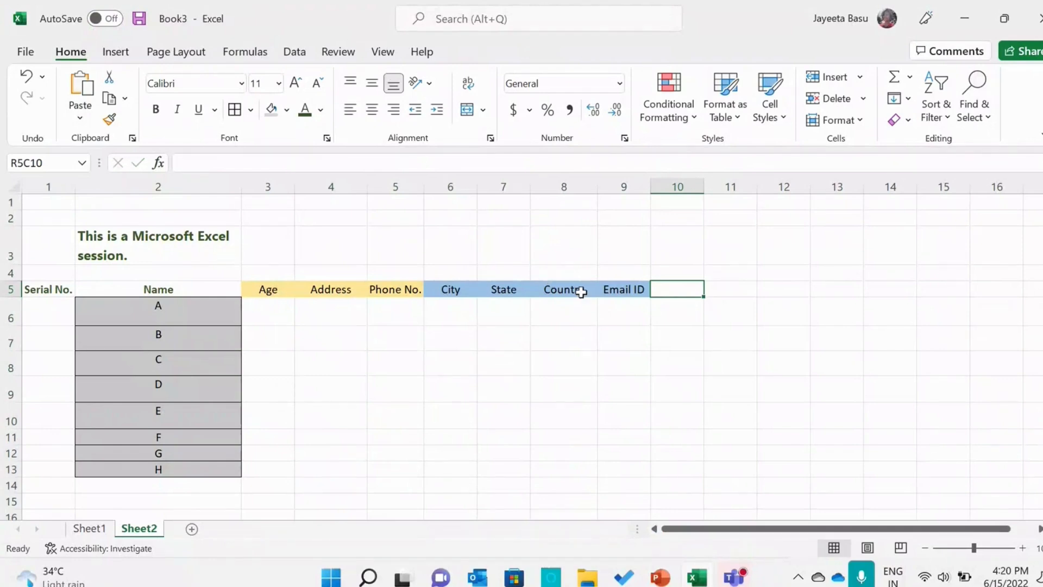
click(446, 290)
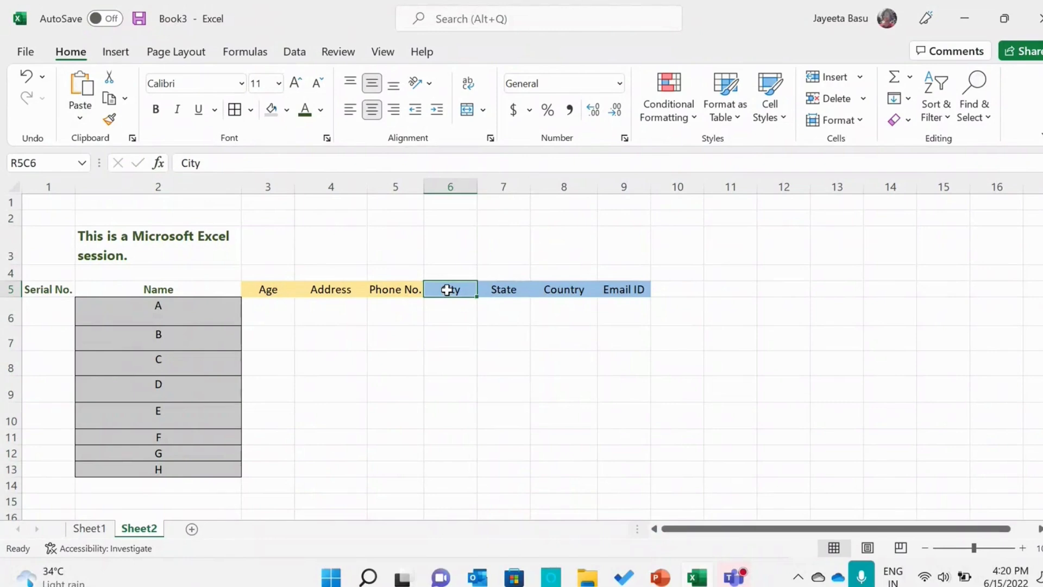
click(391, 292)
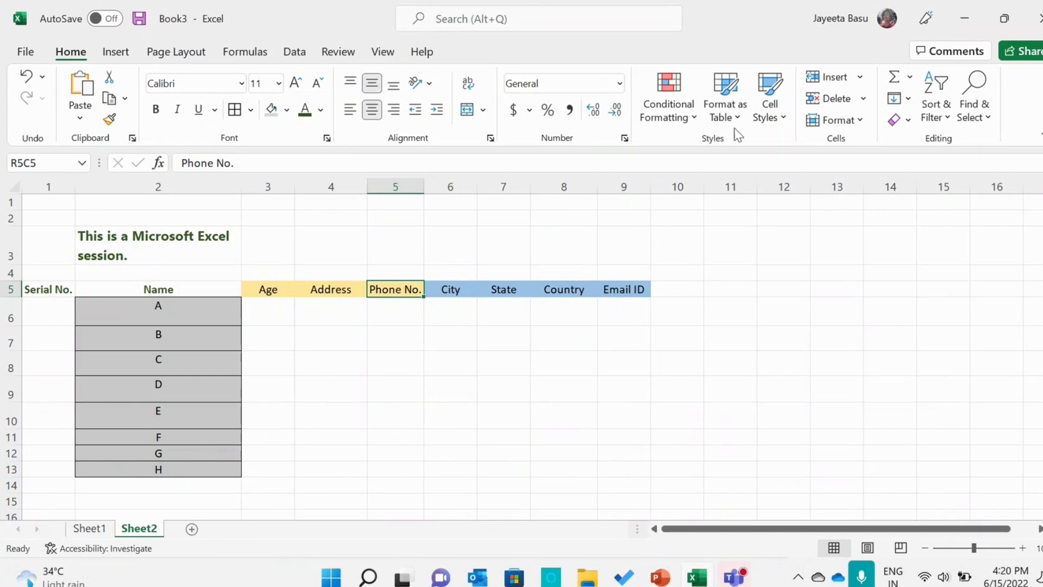
click(859, 76)
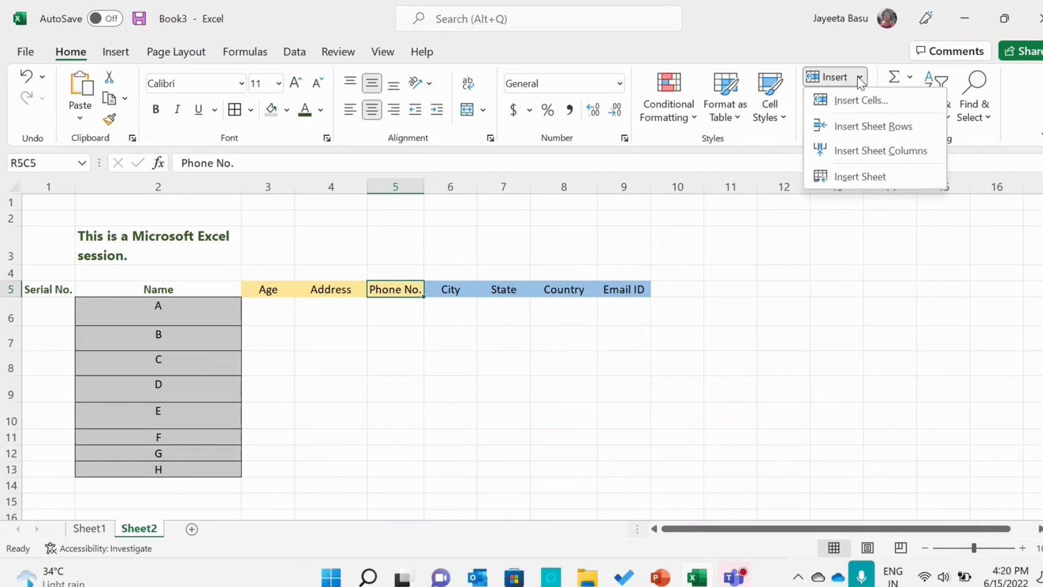
click(857, 152)
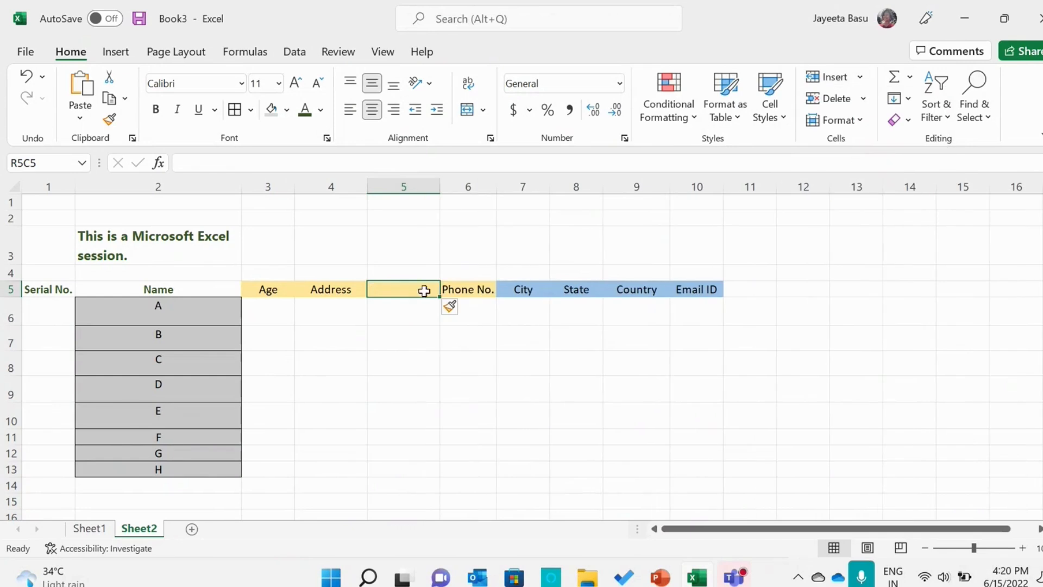
text(P)
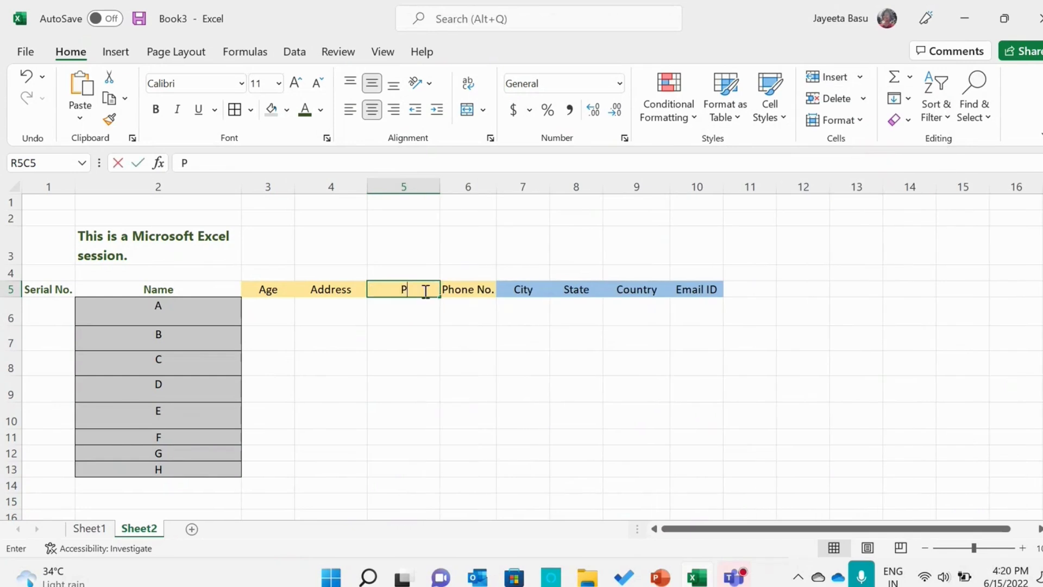
text(incode)
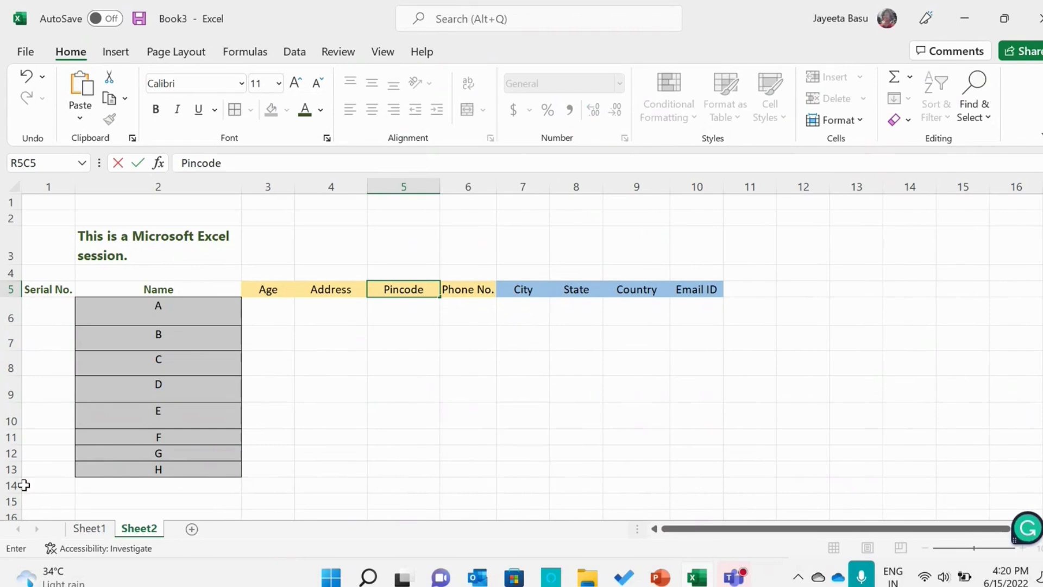
Enter J and K in the two Name cells below H.
click(176, 485)
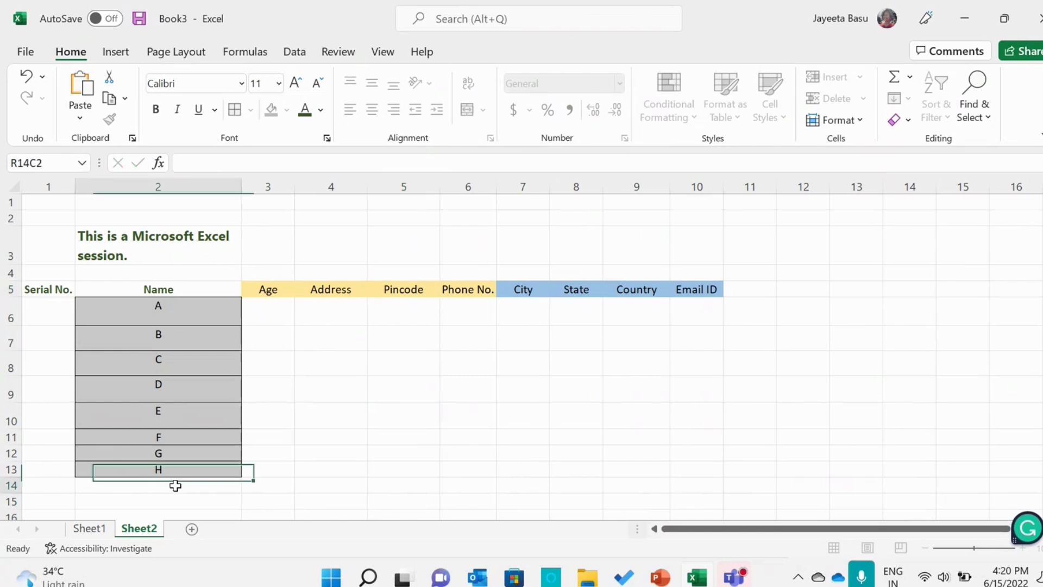
text(J)
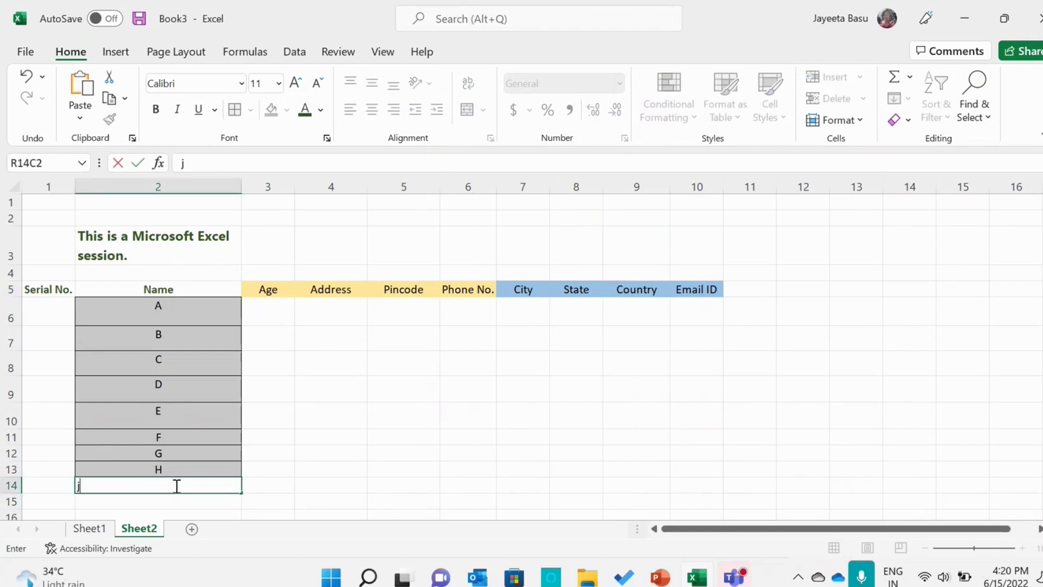
key(Caps_Lock)
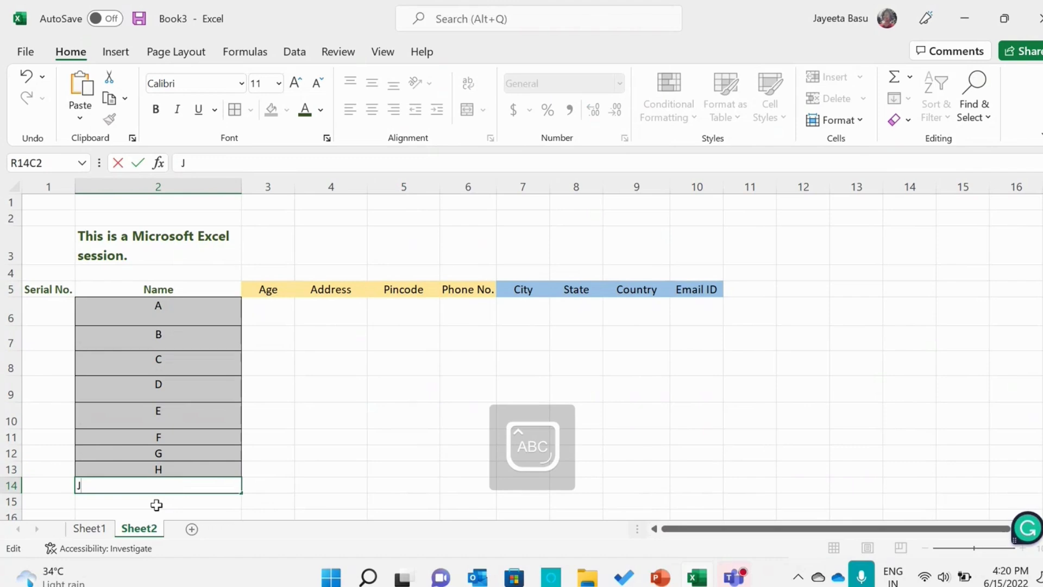
click(156, 505)
text(K)
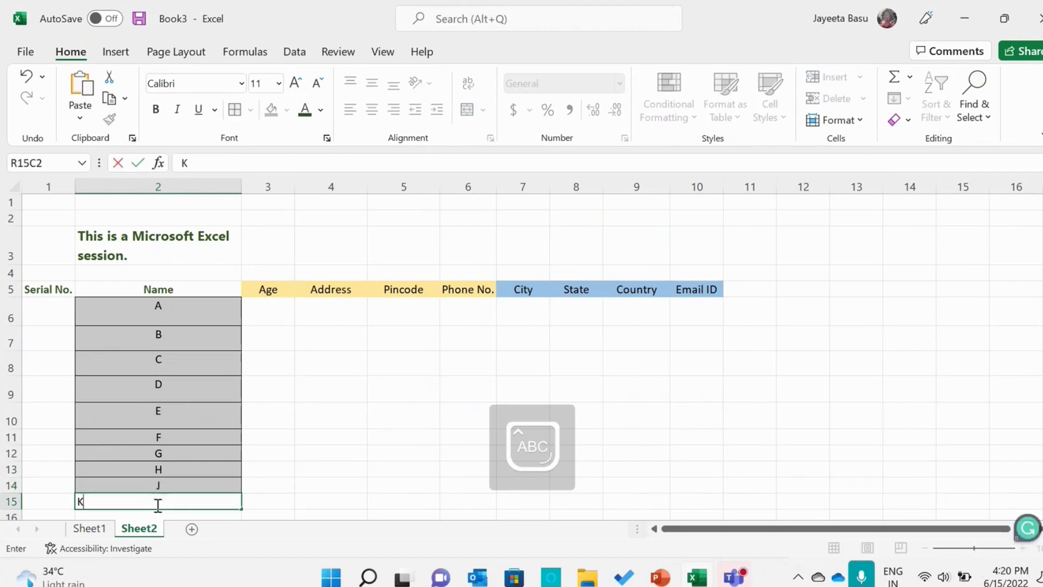
click(374, 458)
Insert a new sheet row above J and enter I in its Name cell.
click(11, 485)
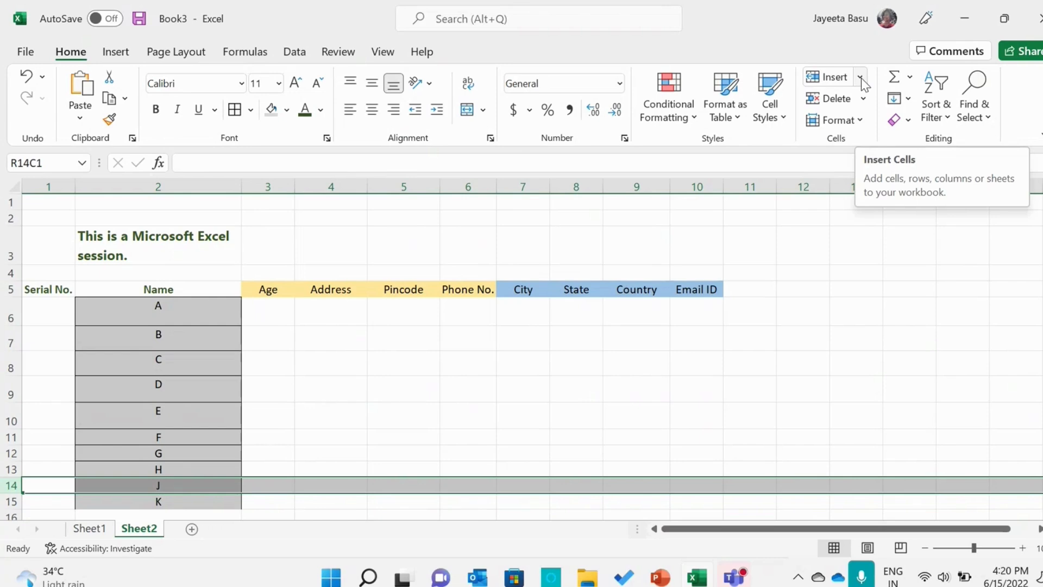
click(861, 78)
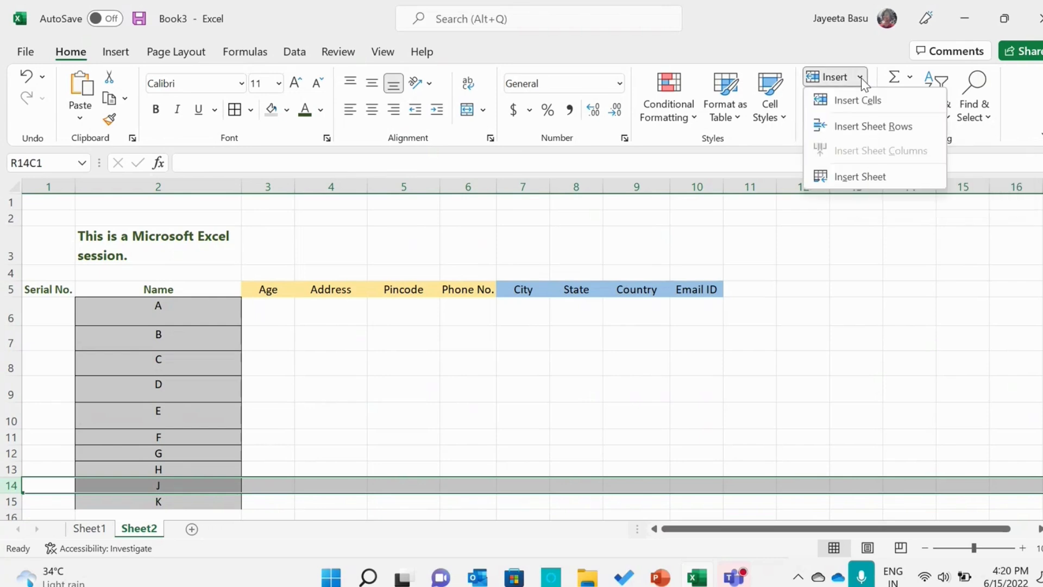
click(866, 128)
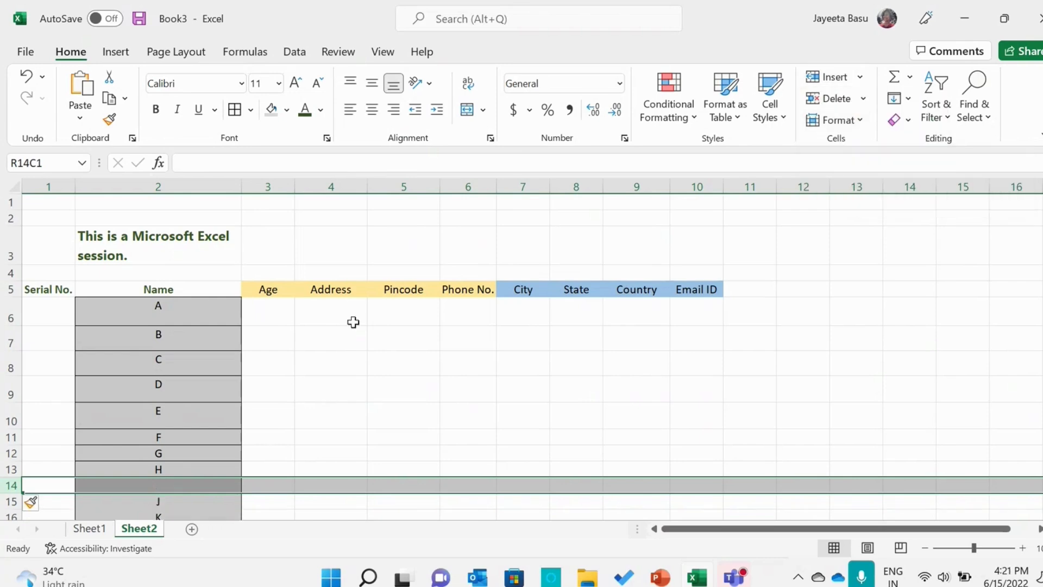
click(158, 486)
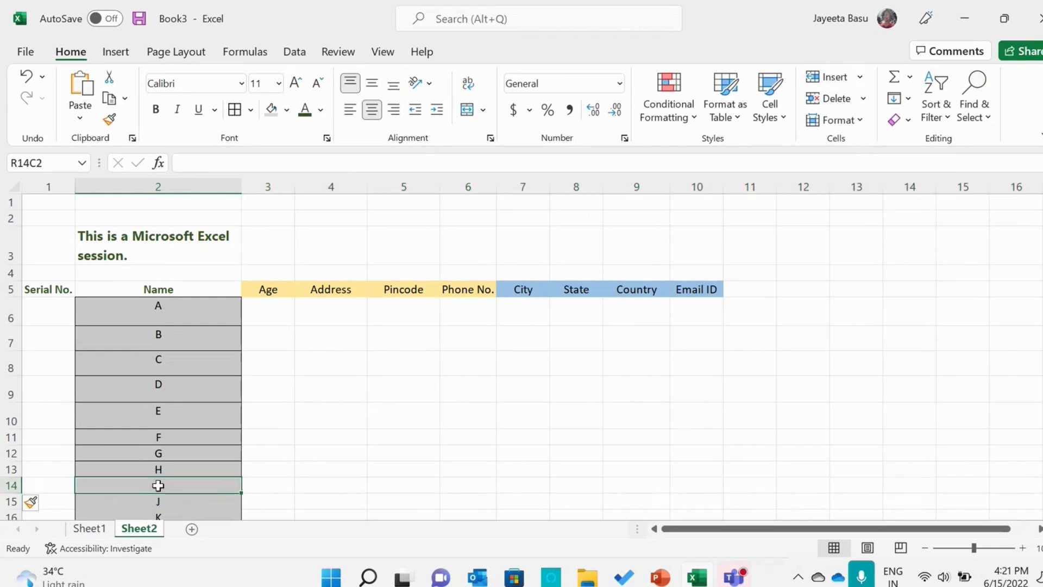
text(I)
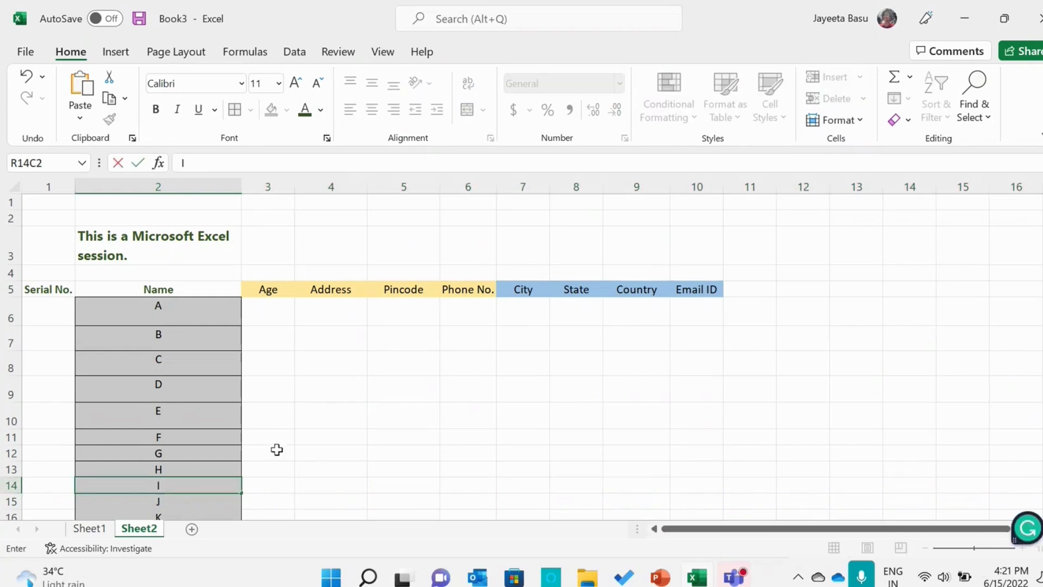
click(393, 411)
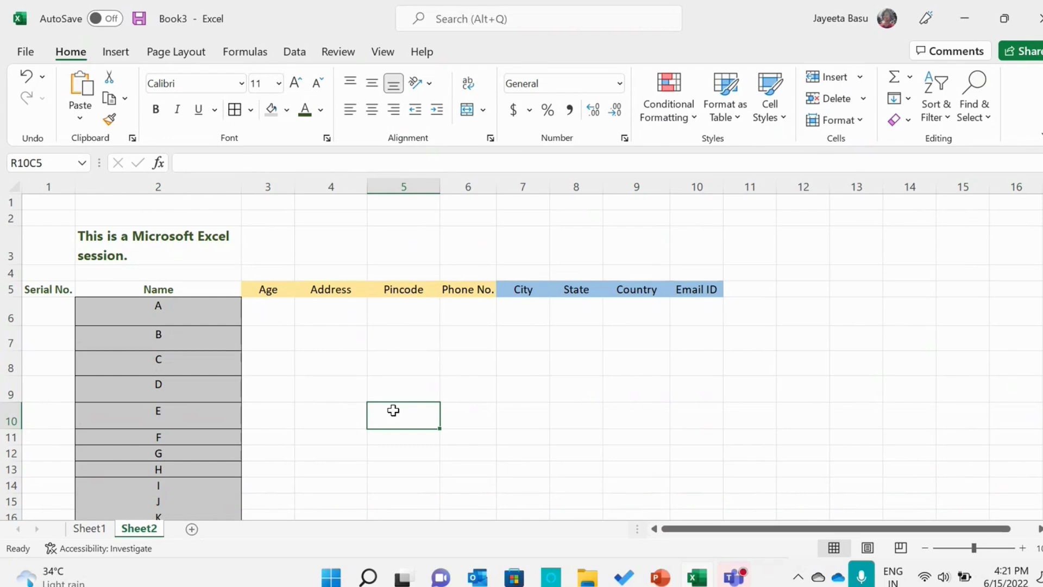
Fill in row E with age 5, address ABC, a pincode and a ten-digit phone number.
click(285, 431)
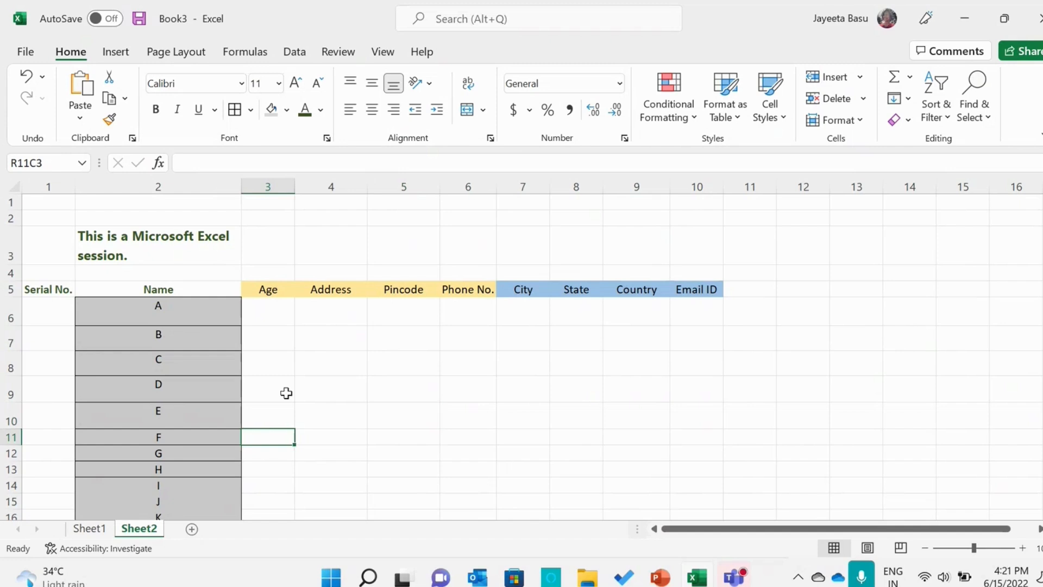
click(276, 417)
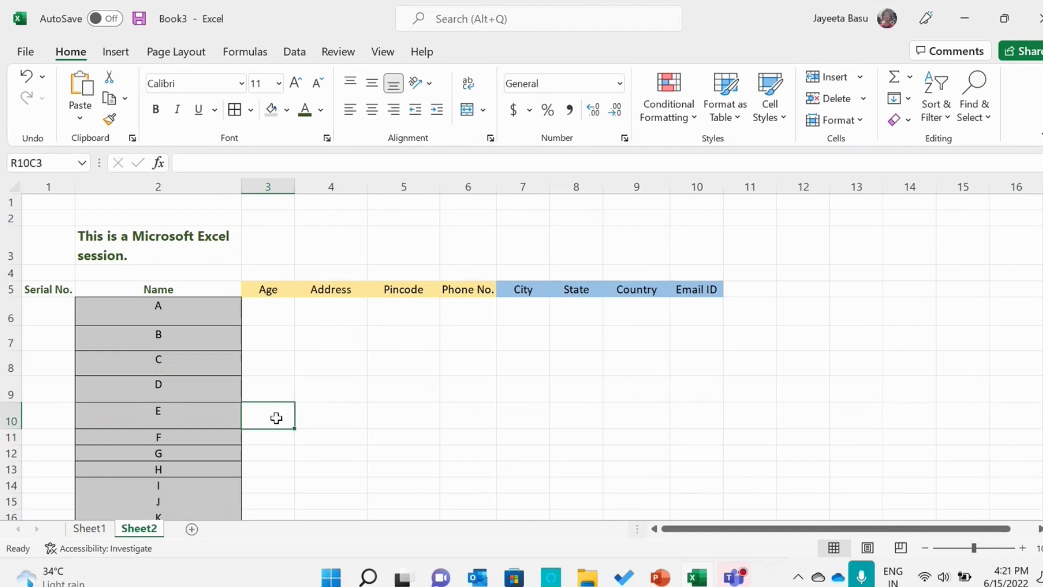
text(5)
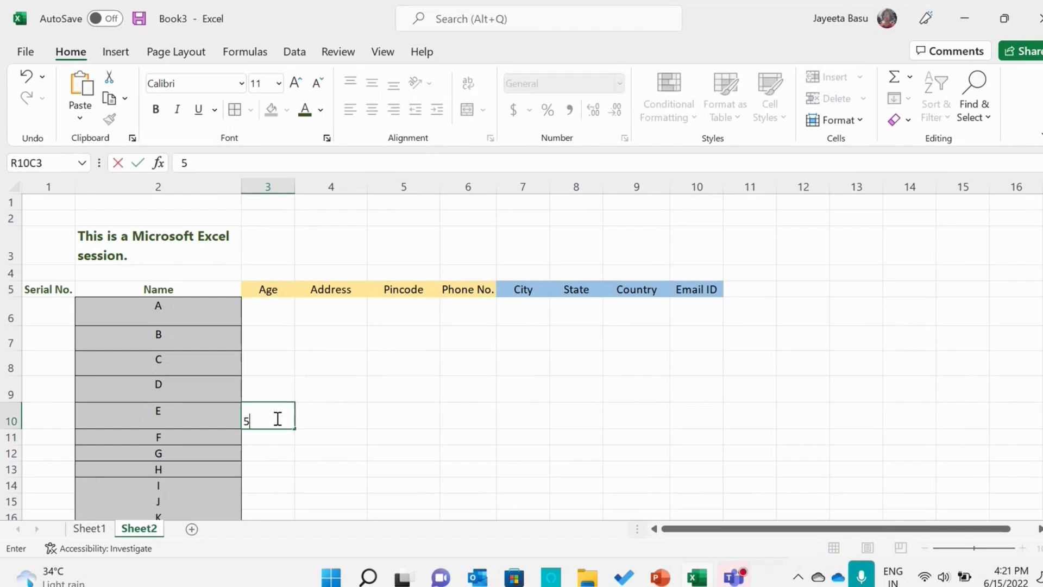
click(319, 418)
text(ABC)
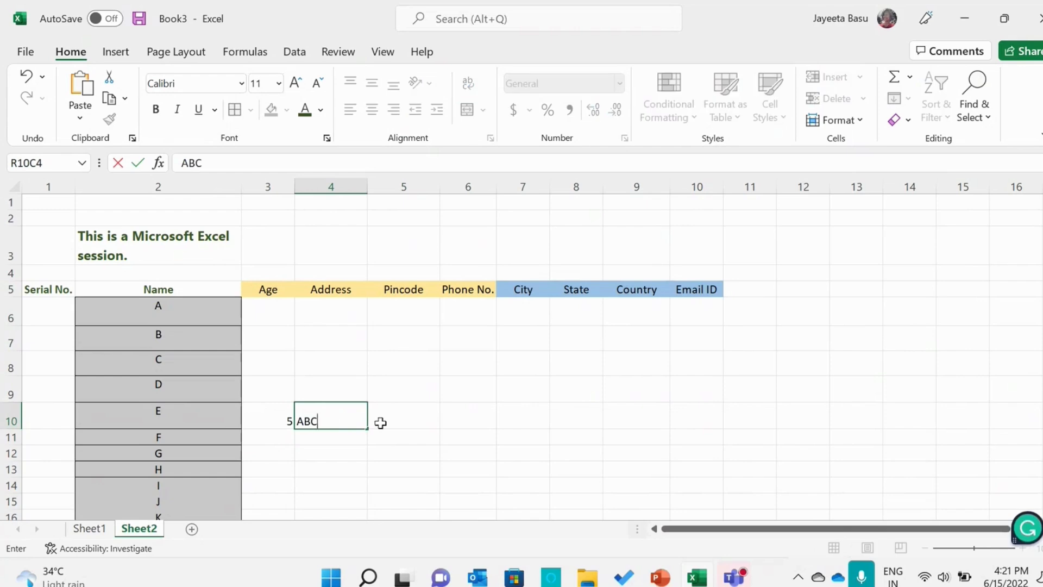
click(380, 422)
text(345)
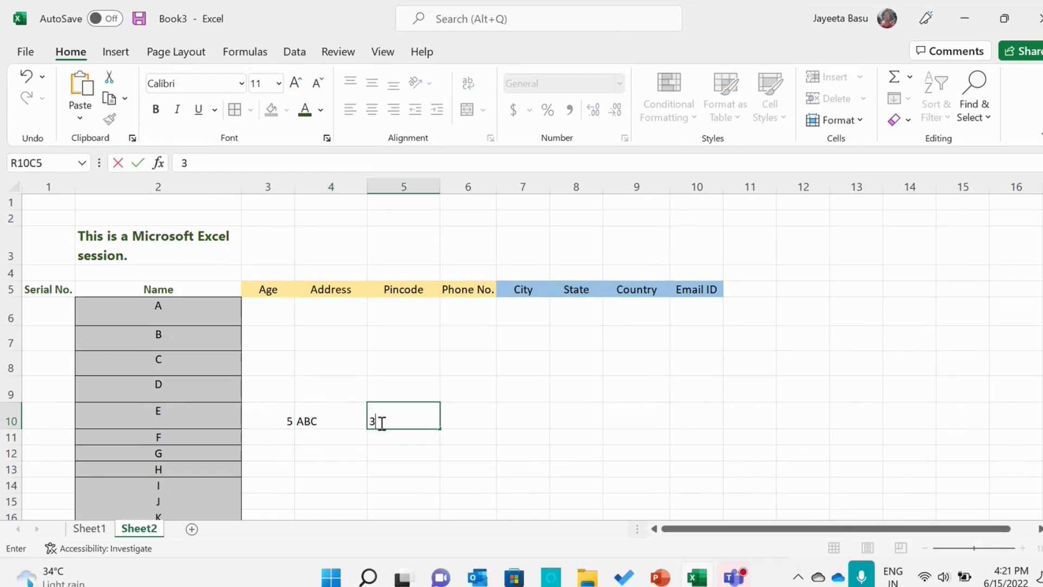
click(465, 407)
text(876543)
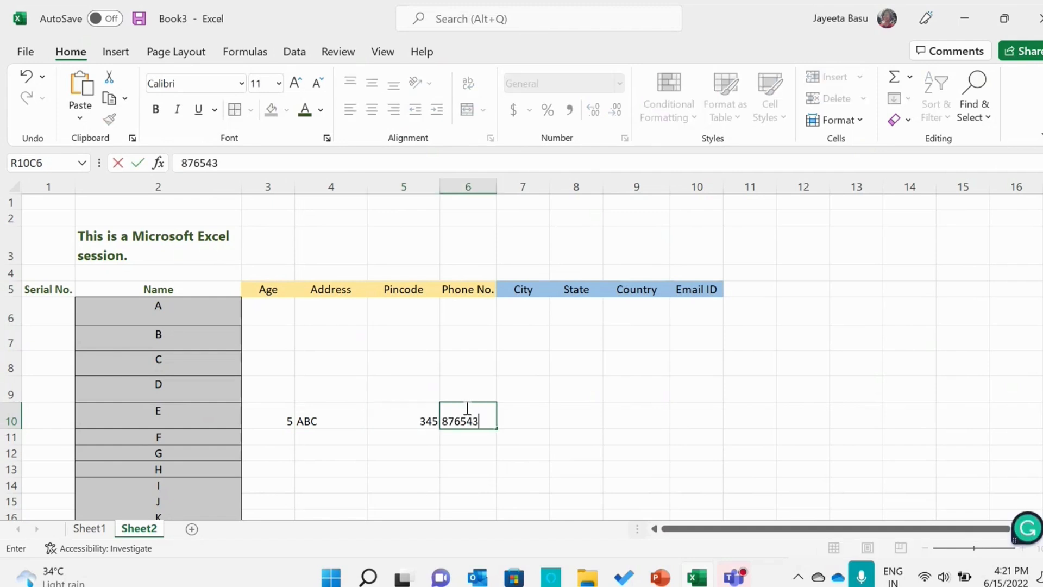
text(2190)
click(537, 415)
Shorten the phone number in row E by deleting its last five digits.
click(576, 414)
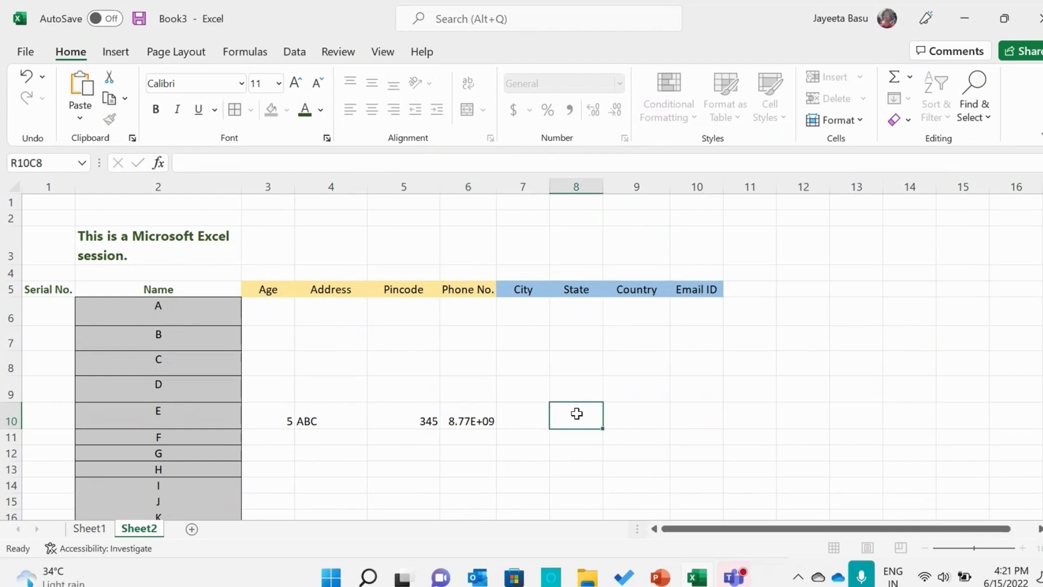
click(537, 418)
click(475, 421)
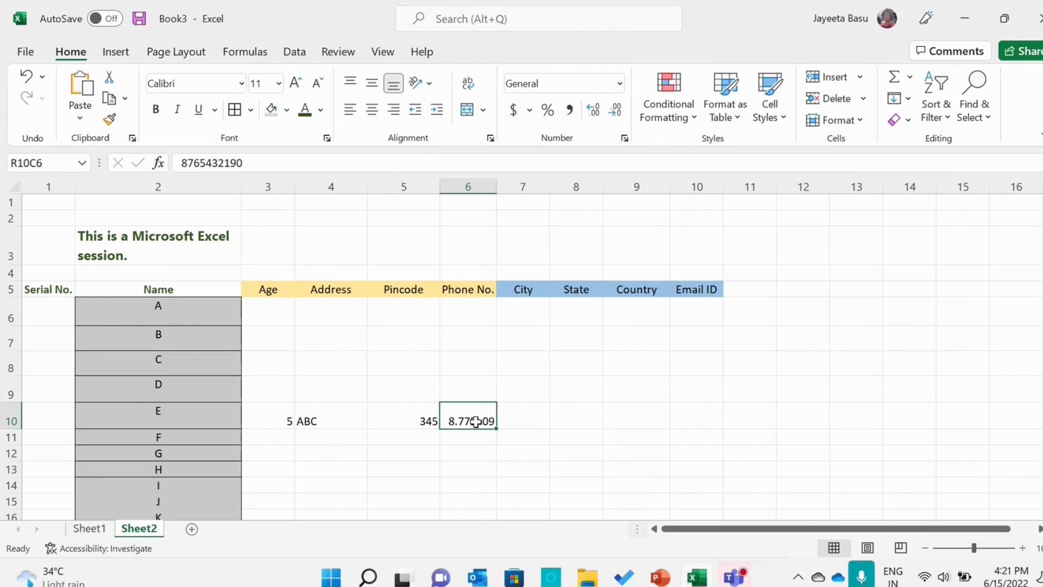
double_click(475, 422)
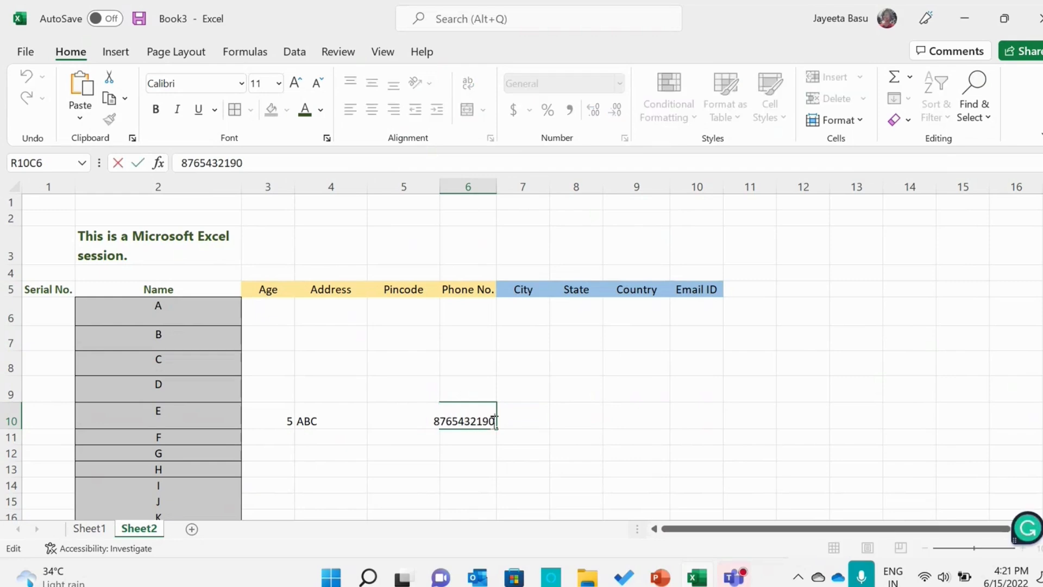
key(BackSpace)
key(BackSpace)
key(BackSpace)
key(BackSpace)
key(BackSpace)
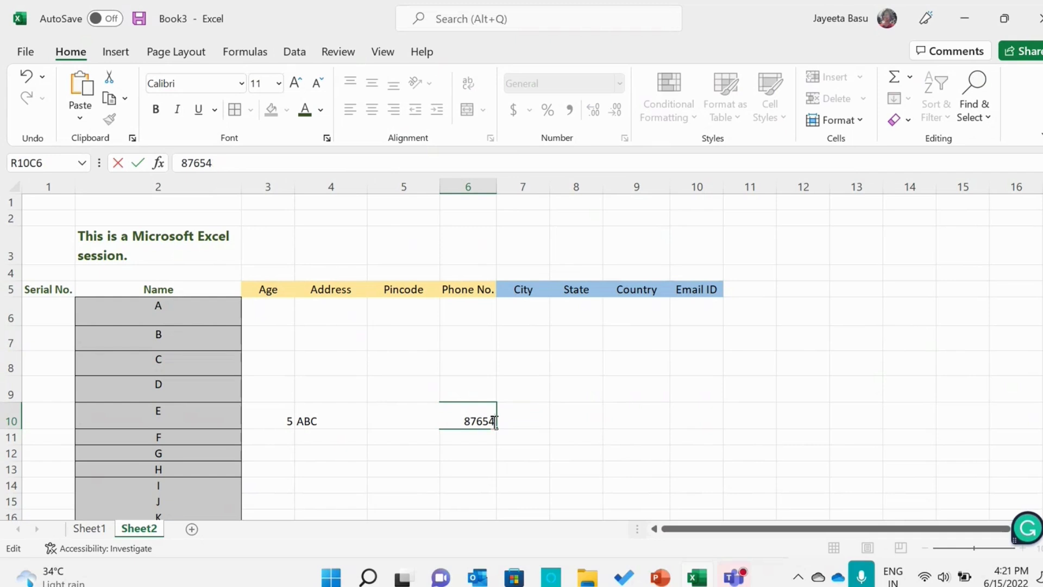
Enter XYZ in the City cell of row E.
click(543, 417)
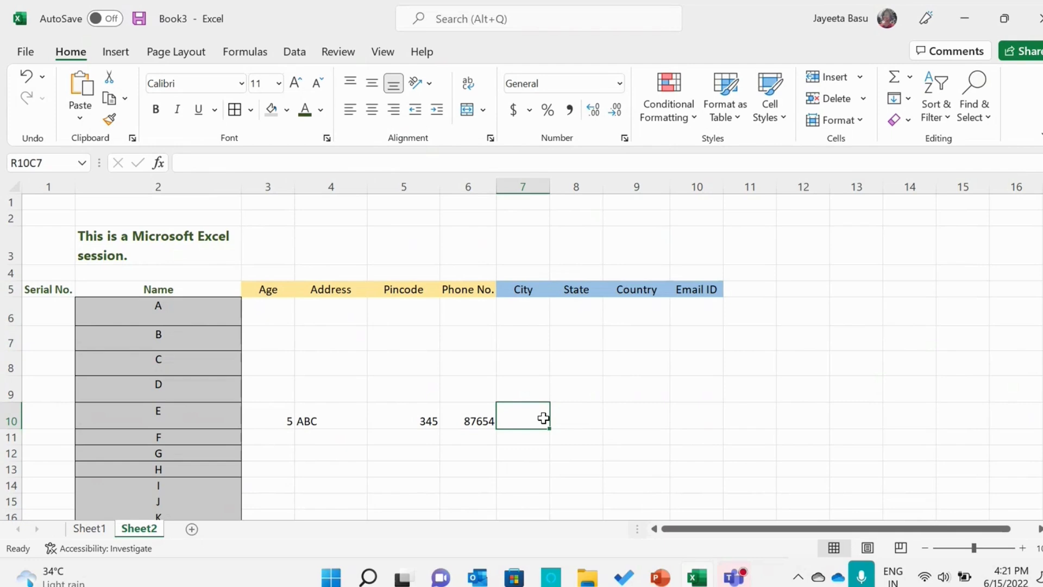
text(XYZ)
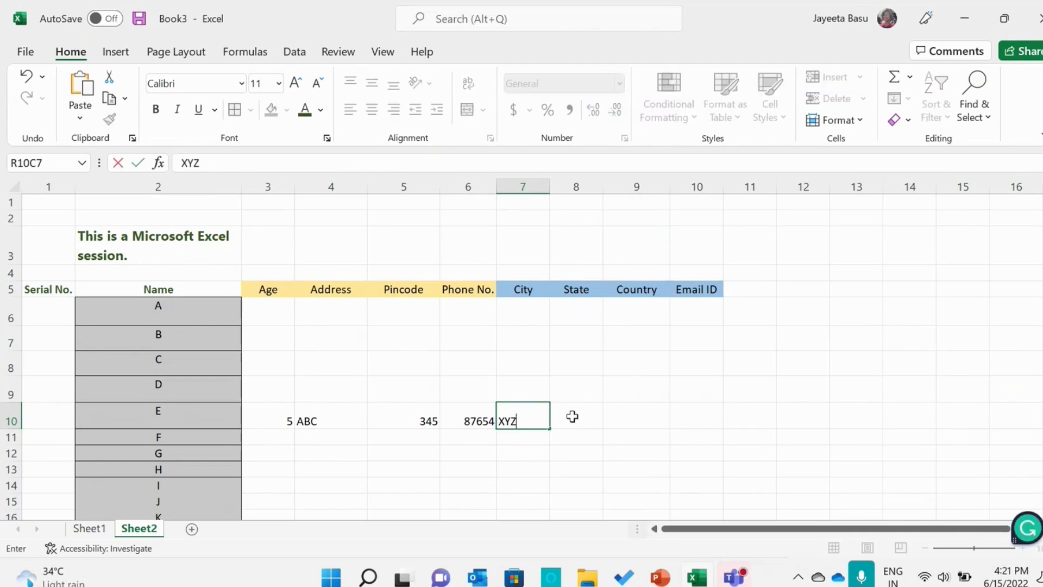
click(572, 416)
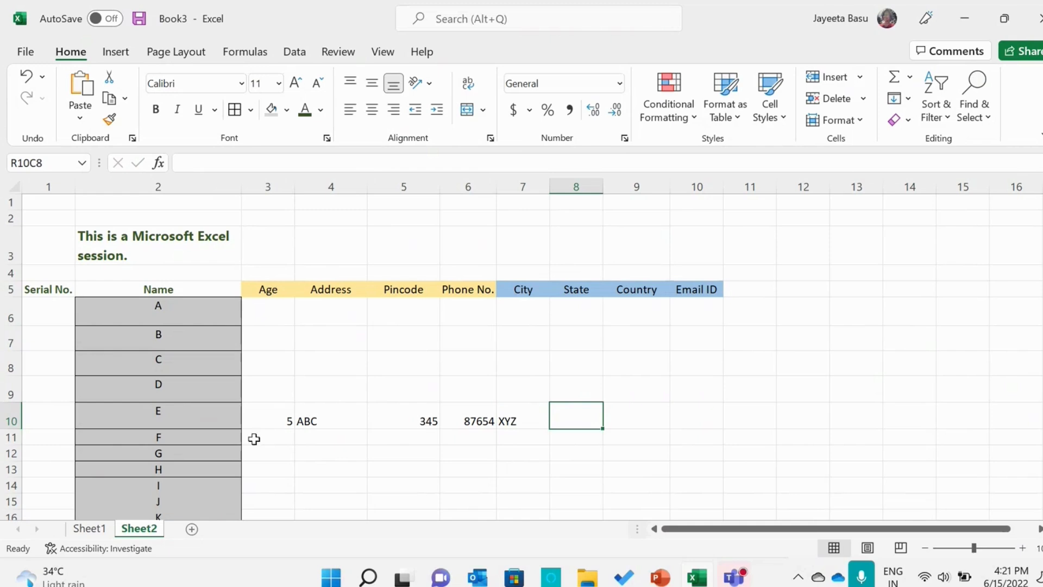
Insert a blank cell at XYZ in the City column, shifting cells right.
click(522, 418)
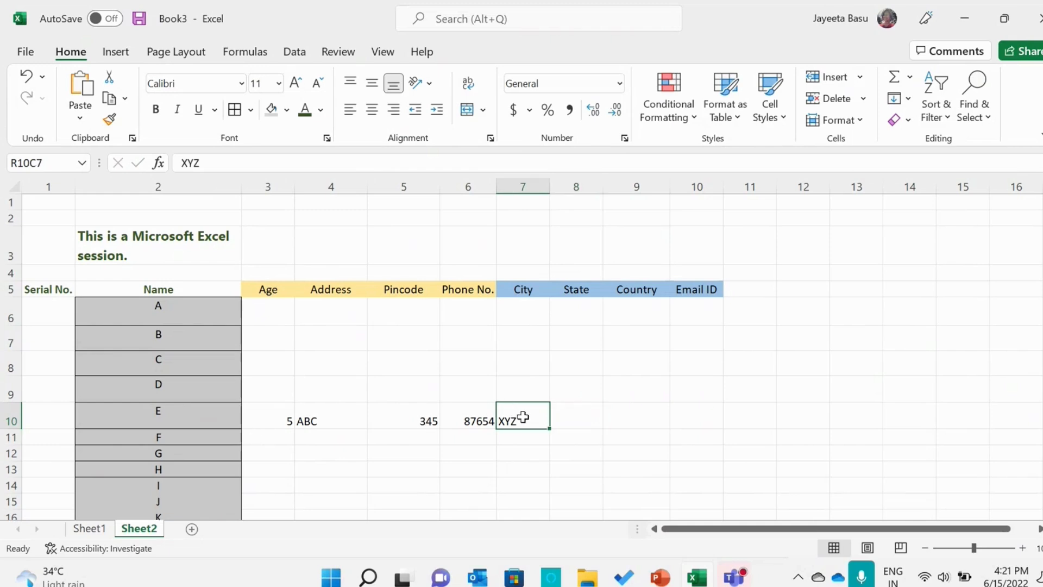
click(861, 77)
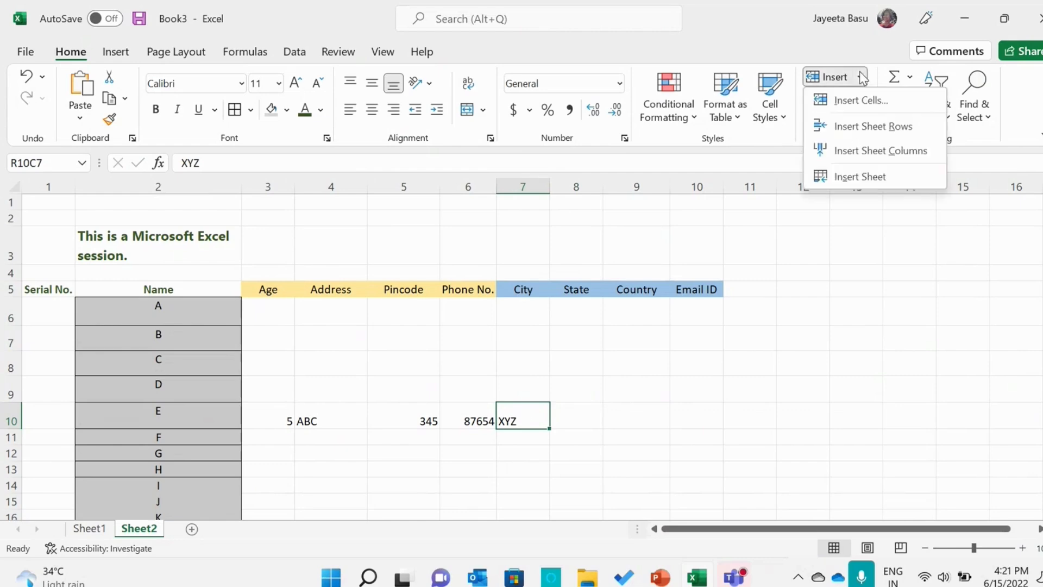
click(857, 102)
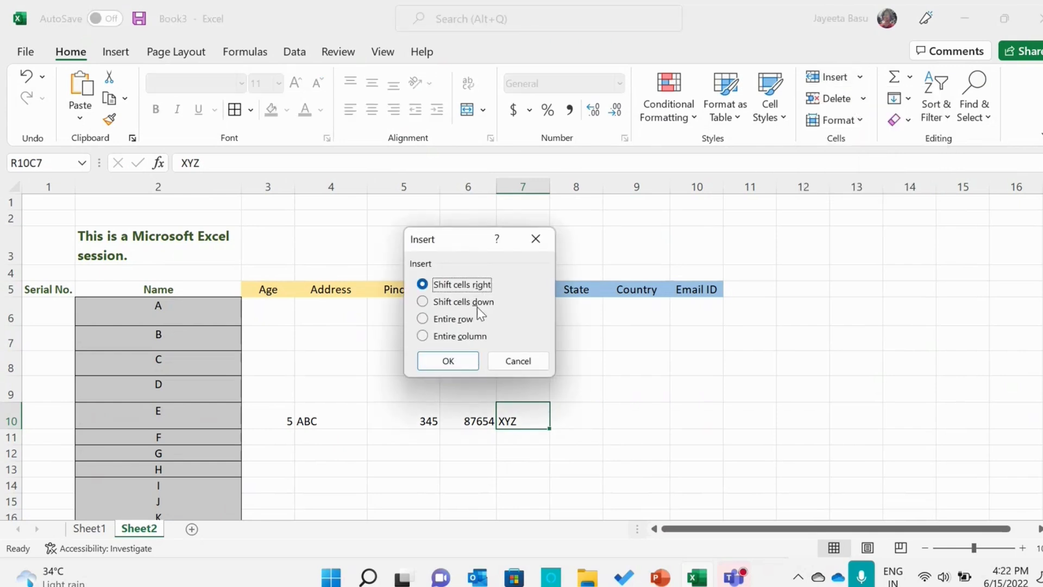
click(462, 355)
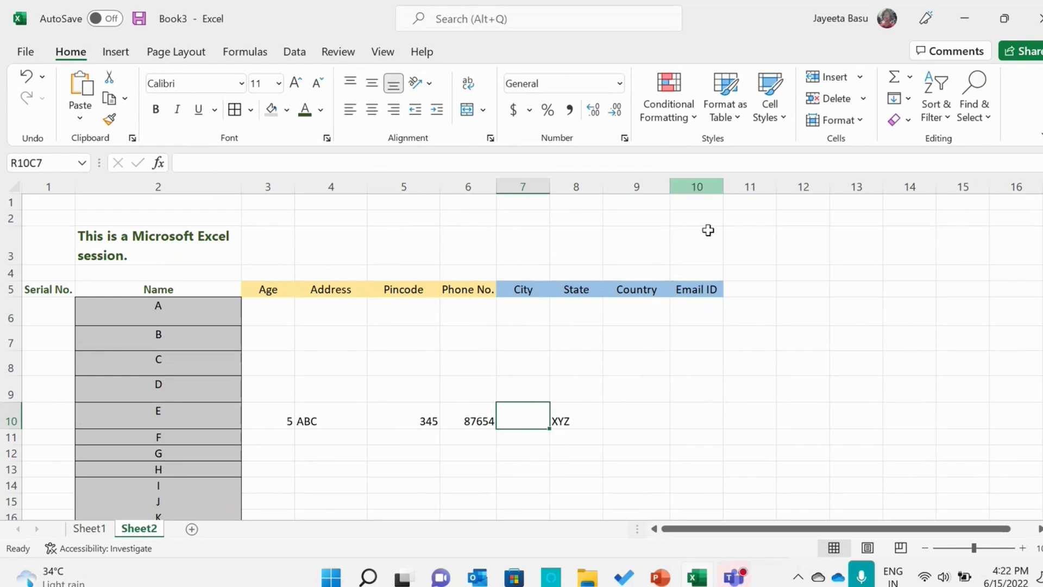
Insert two blank cells at XYZ in the State column of row E, shifting cells down.
click(578, 419)
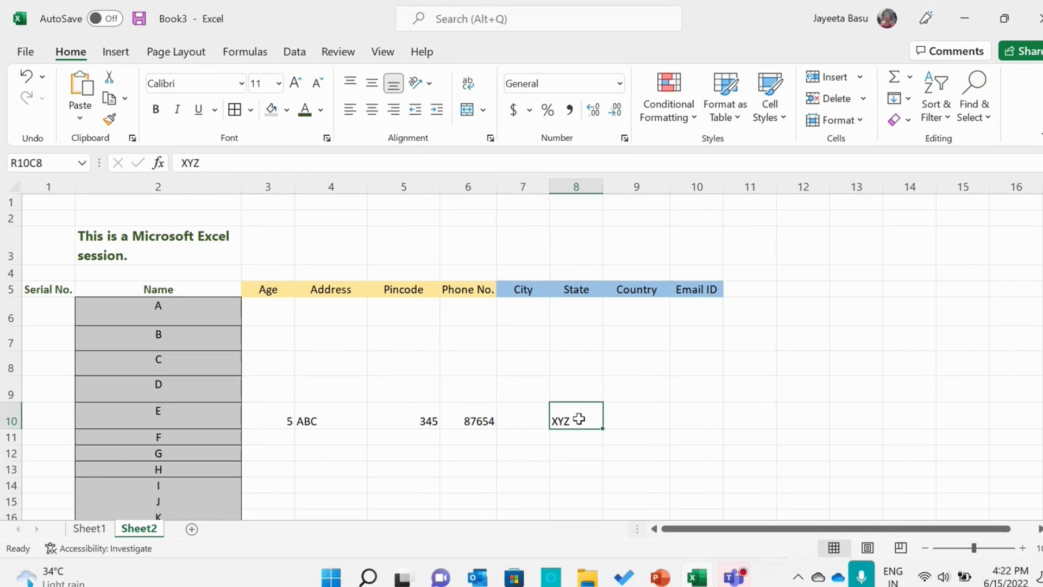
click(862, 77)
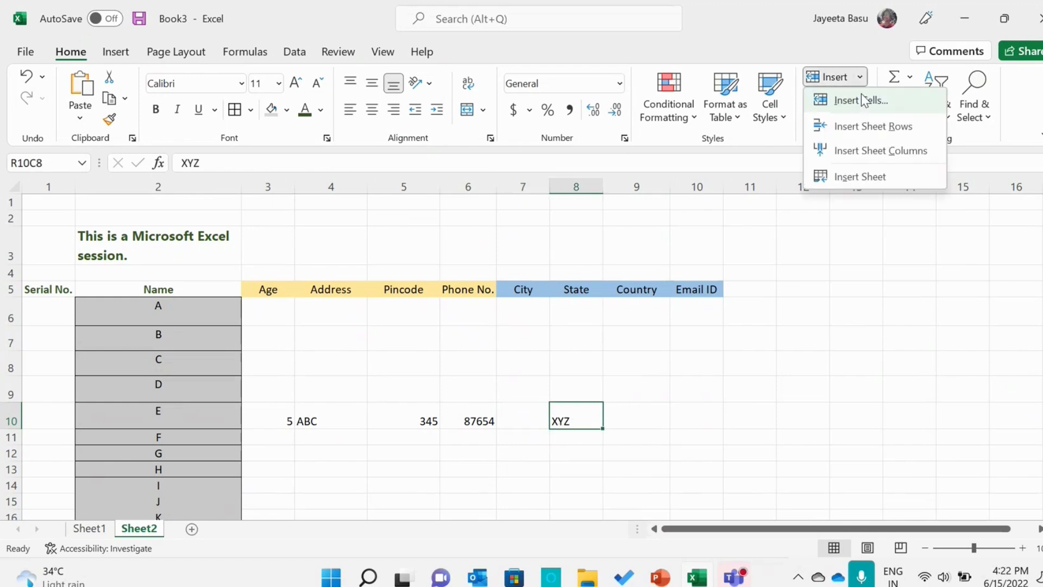
click(861, 98)
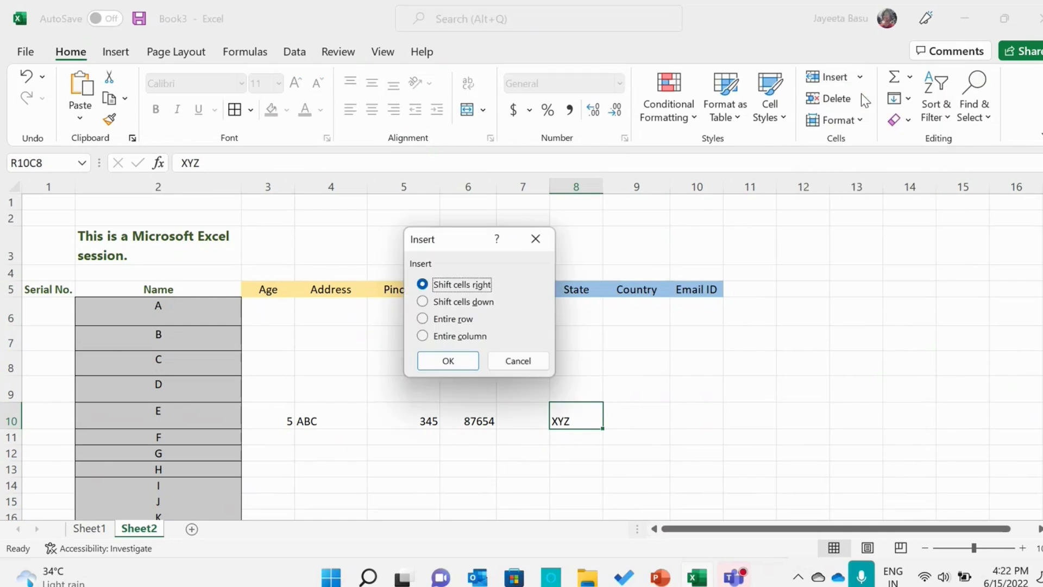
click(477, 302)
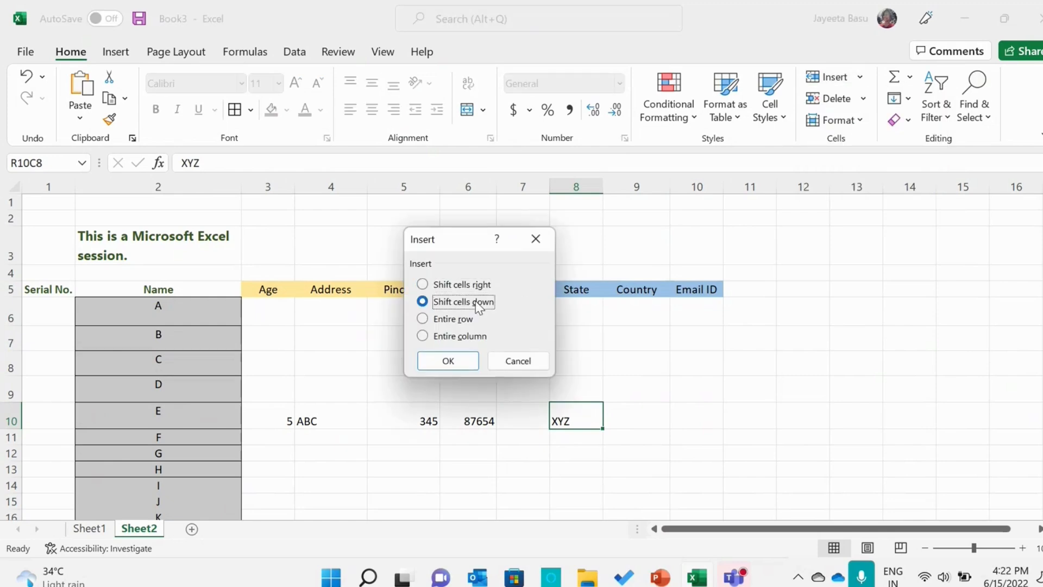
click(450, 364)
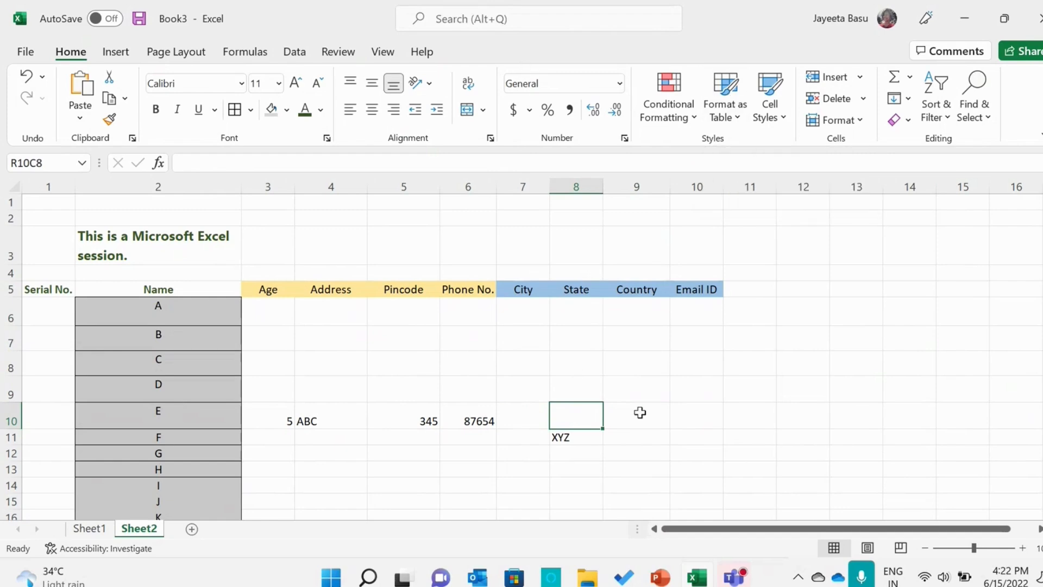
click(847, 77)
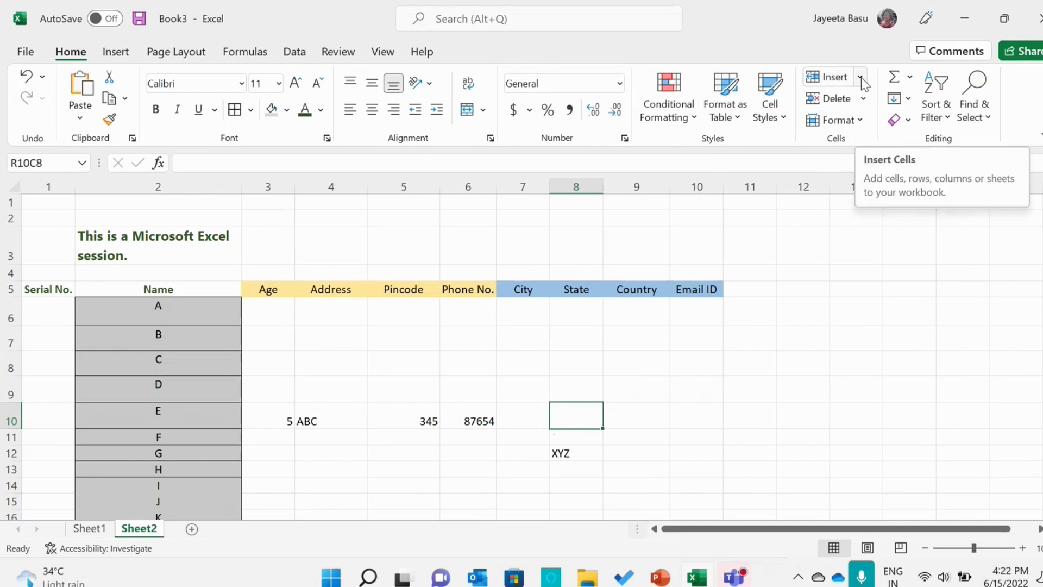
Insert a new blank worksheet before Sheet2.
click(860, 77)
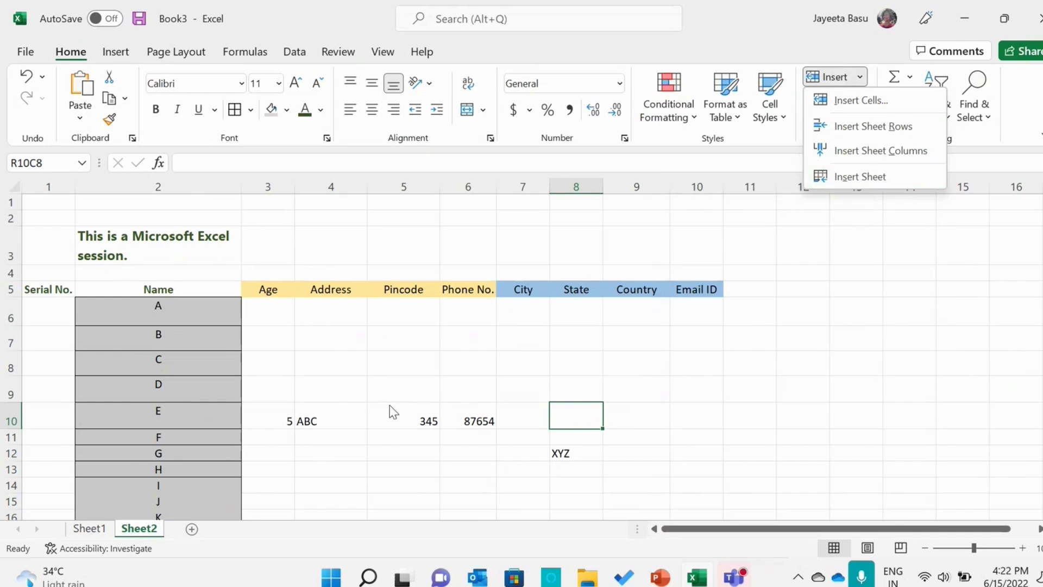
click(862, 177)
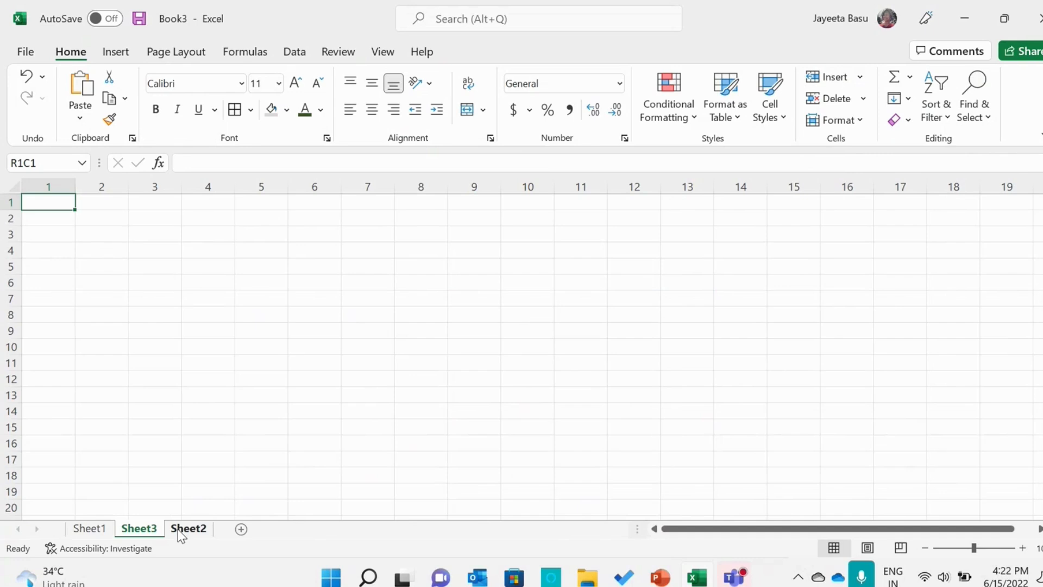
Add a new blank worksheet after Sheet2.
click(178, 529)
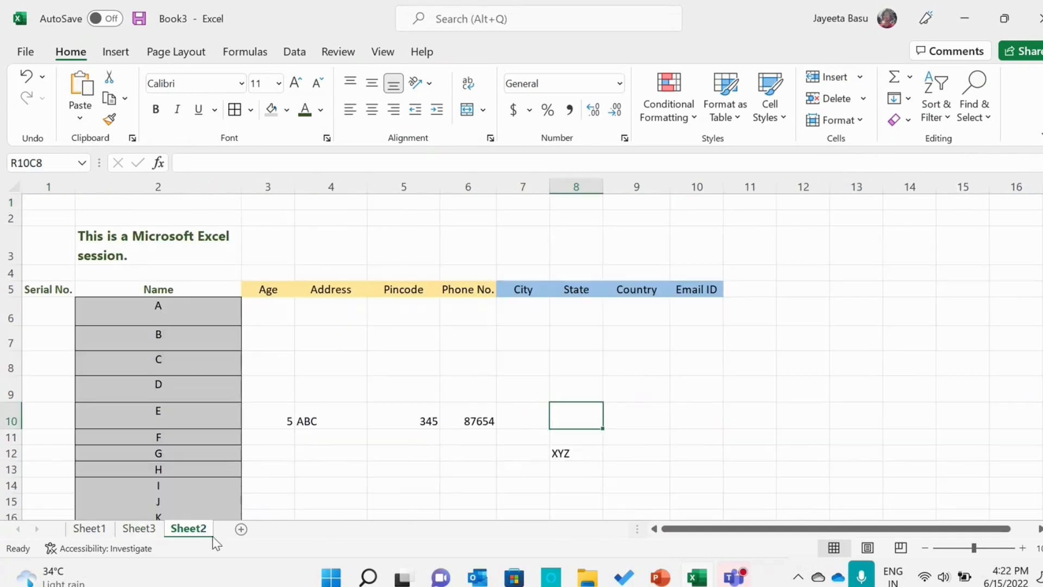
click(241, 530)
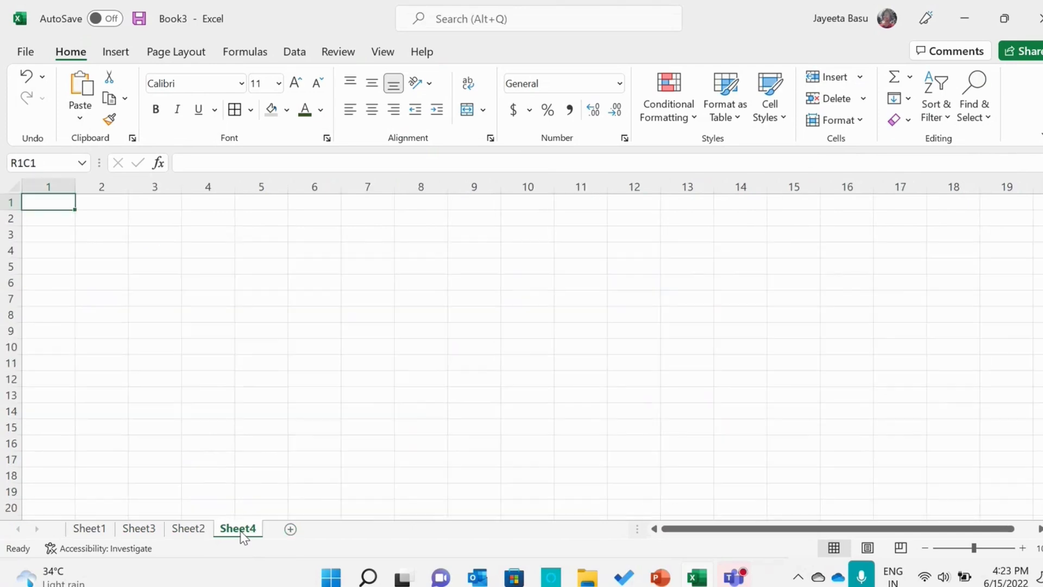
click(81, 534)
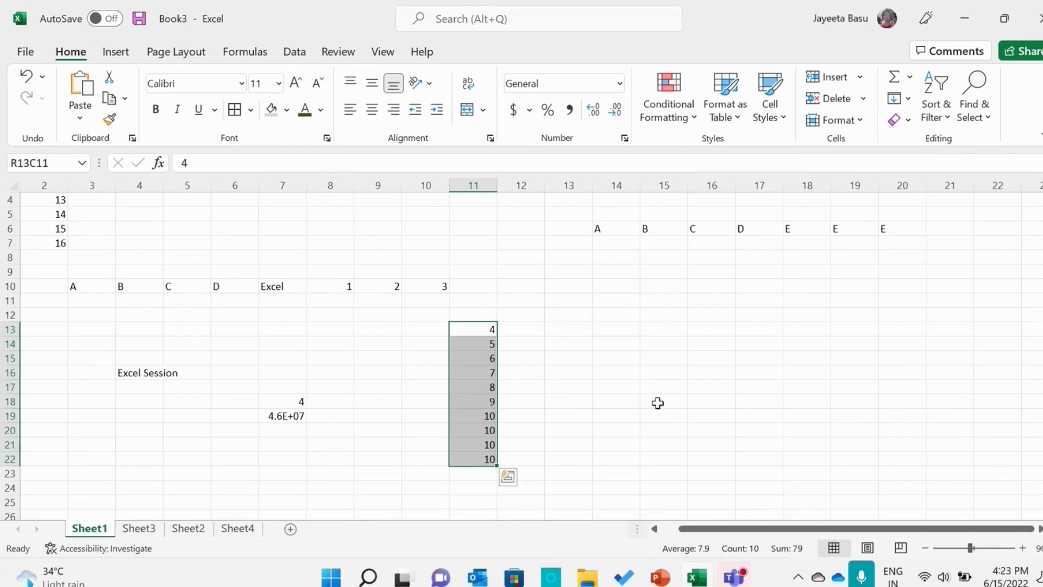
click(661, 577)
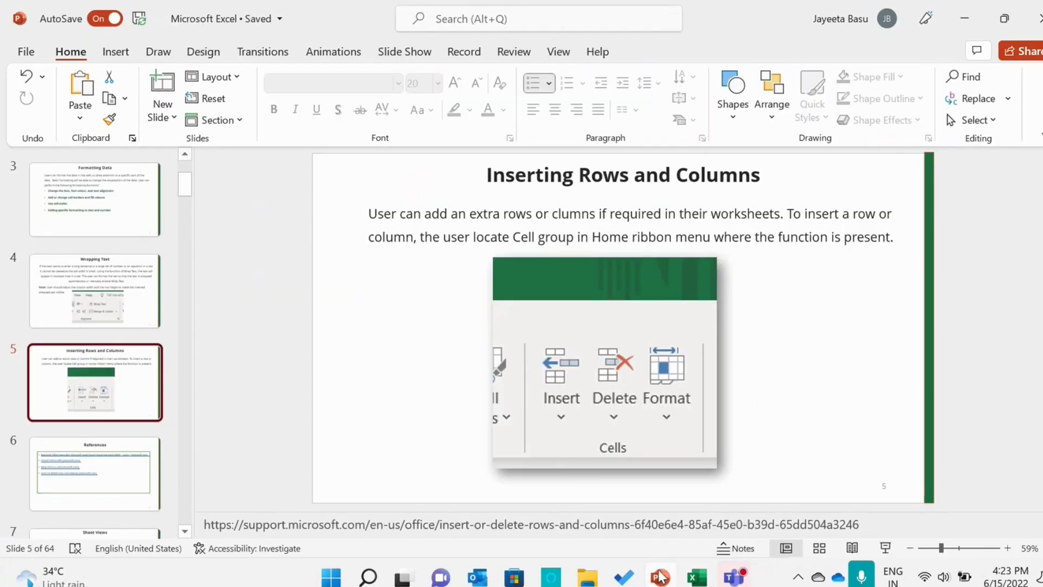
click(660, 576)
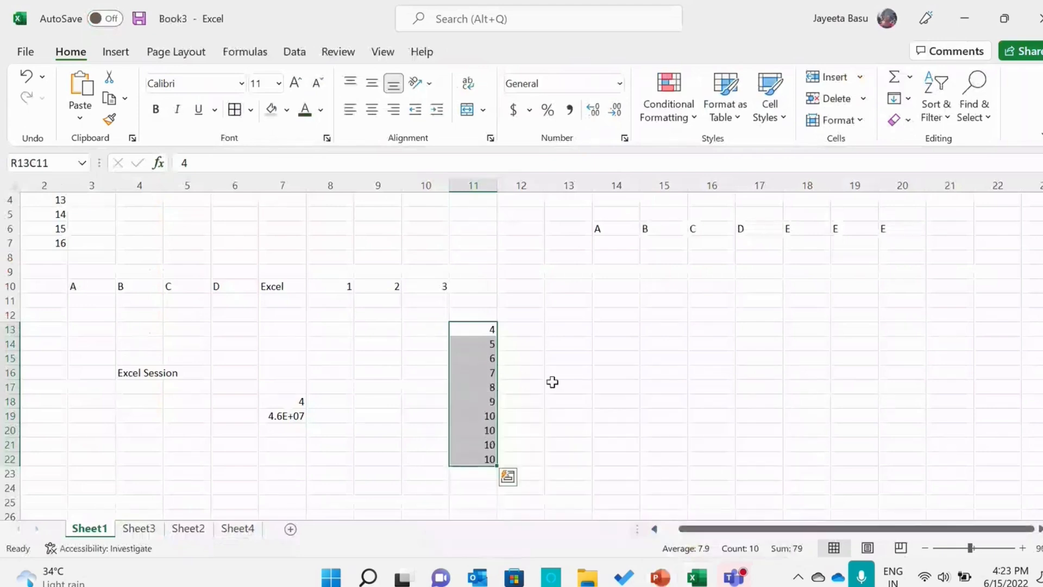
Delete the entire Name column from Sheet2.
click(187, 528)
drag(158, 305, 144, 508)
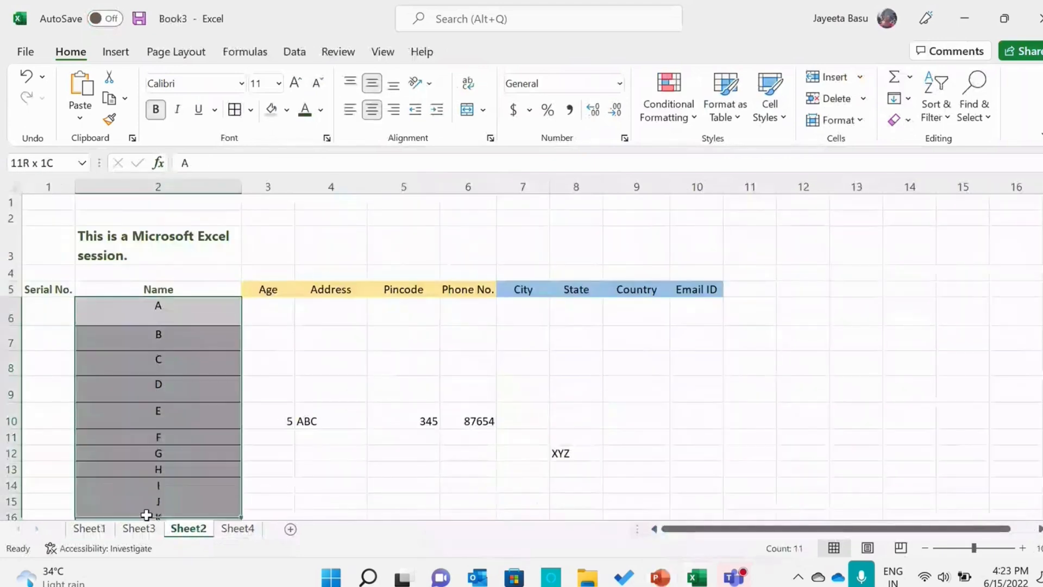
click(202, 186)
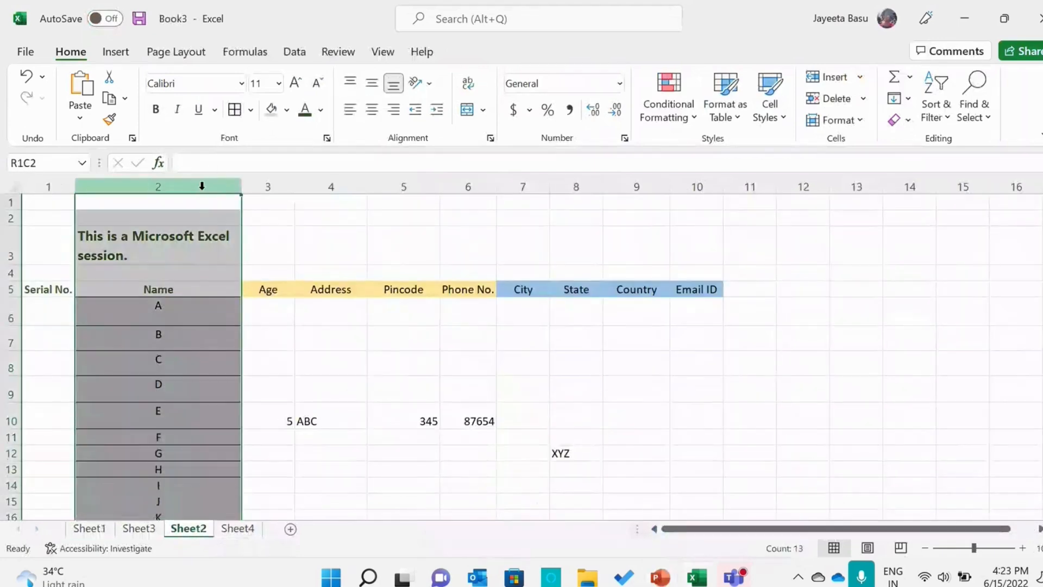
click(861, 102)
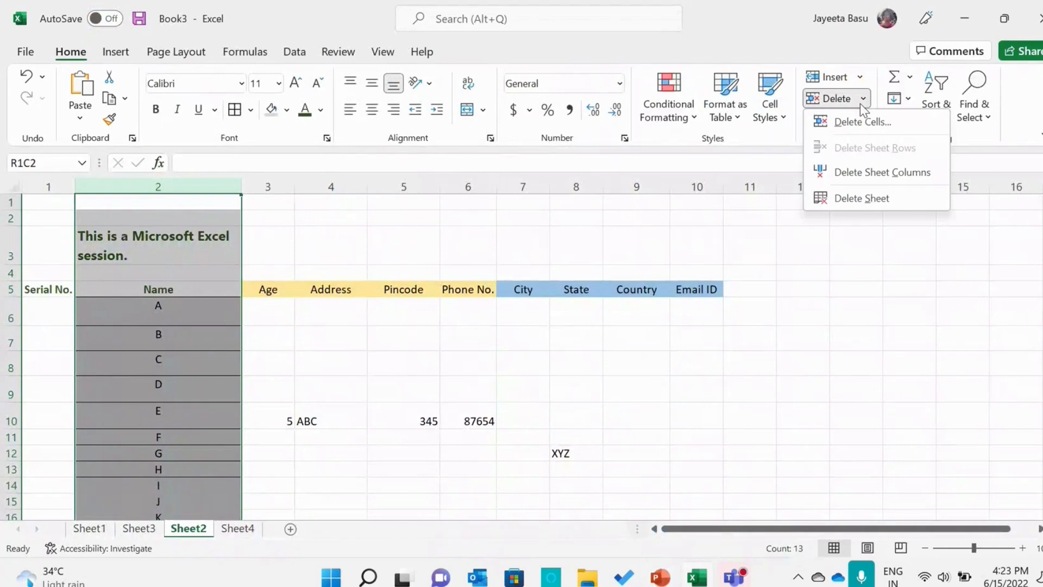
click(872, 174)
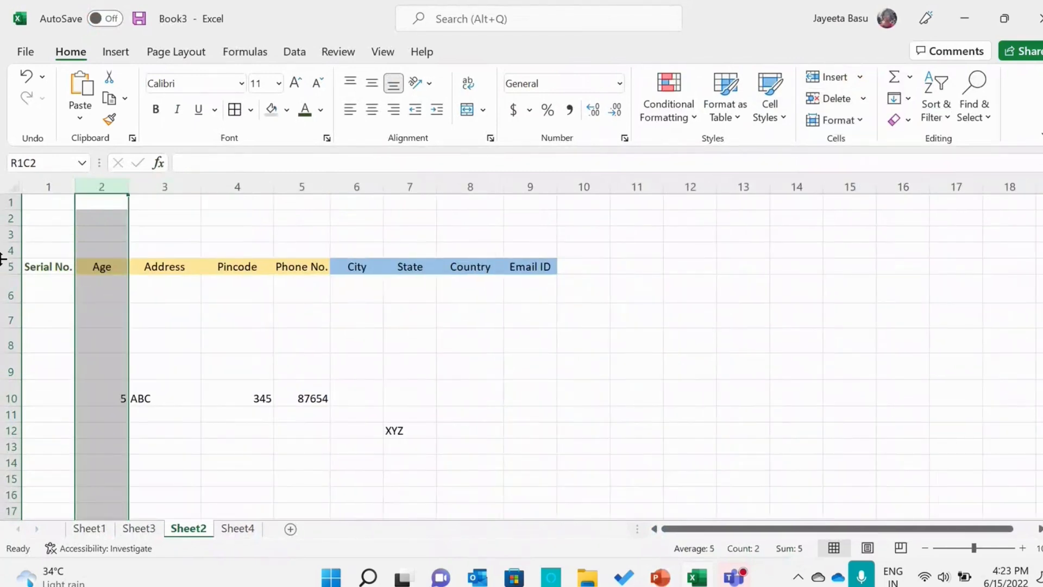
Delete the entire sheet row 6, directly below the header row.
click(9, 295)
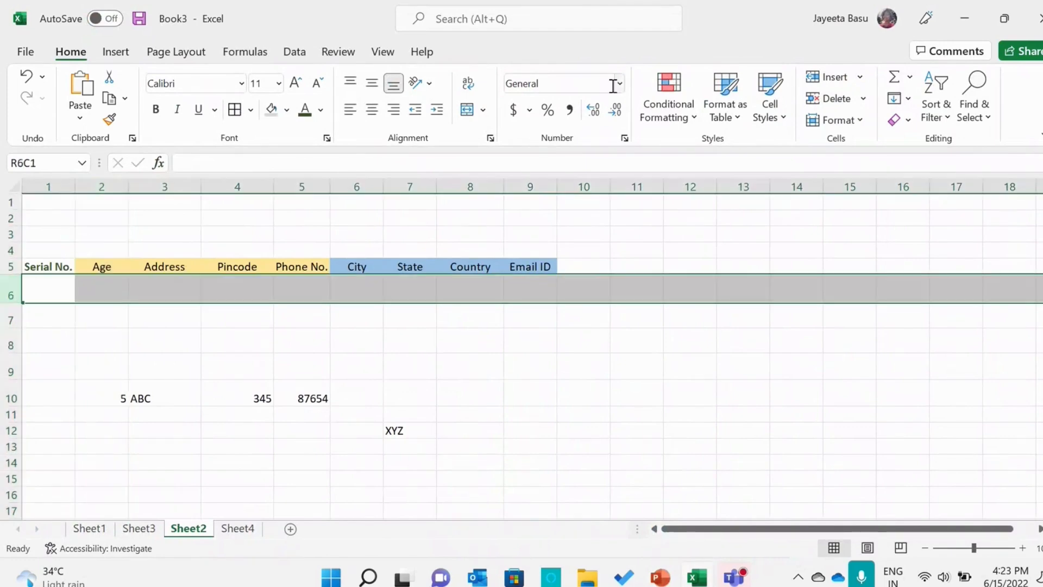
click(860, 99)
click(860, 144)
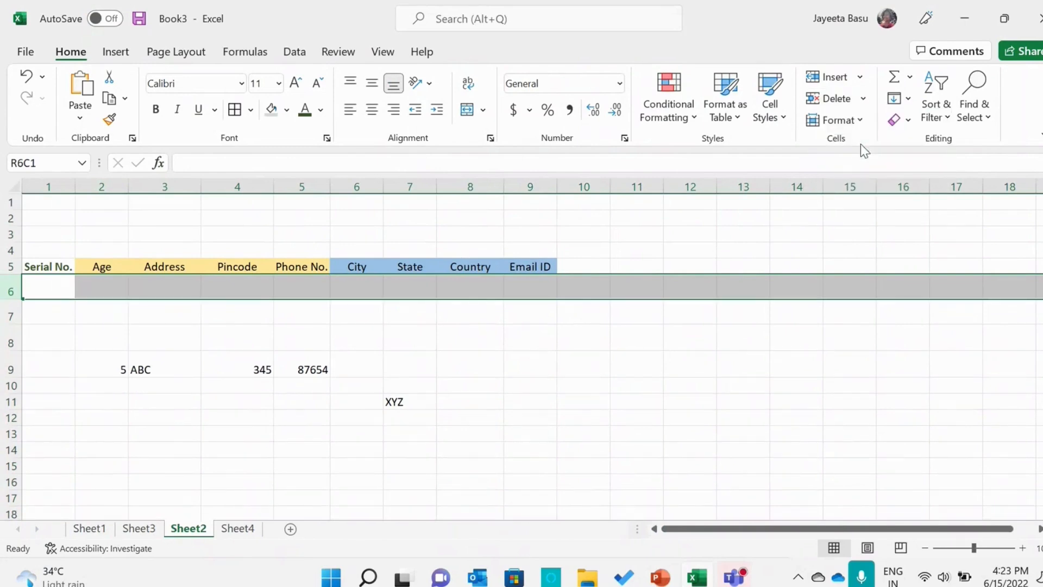
Delete the single cell containing XYZ in the State column.
click(424, 401)
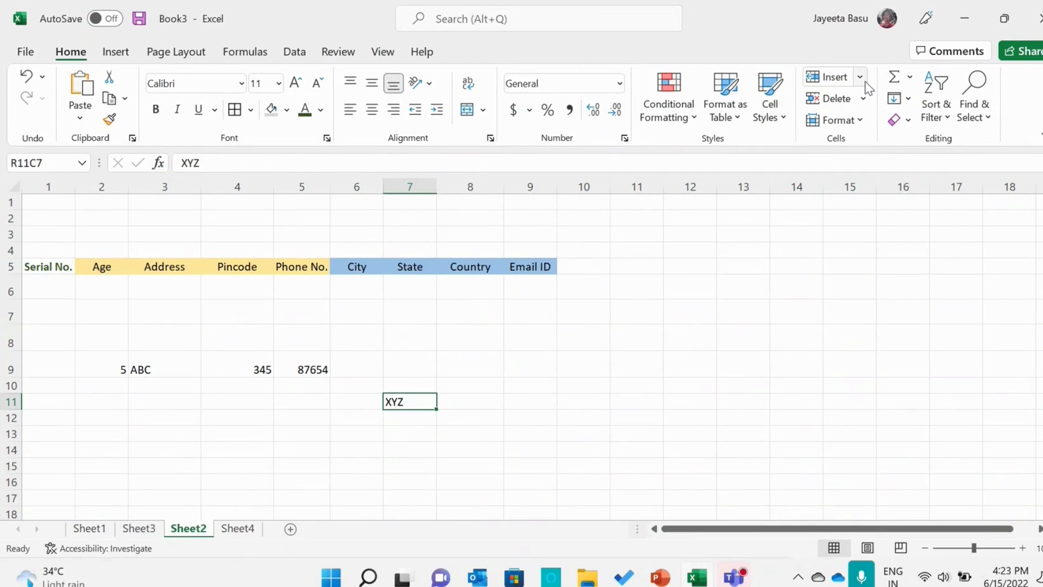
click(864, 79)
click(862, 77)
click(863, 99)
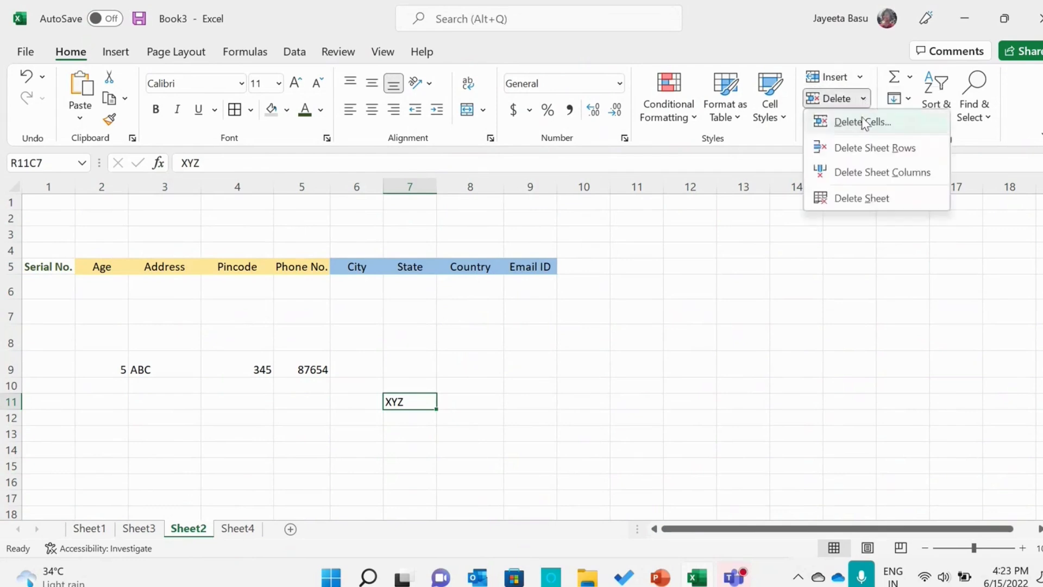
click(862, 116)
click(447, 360)
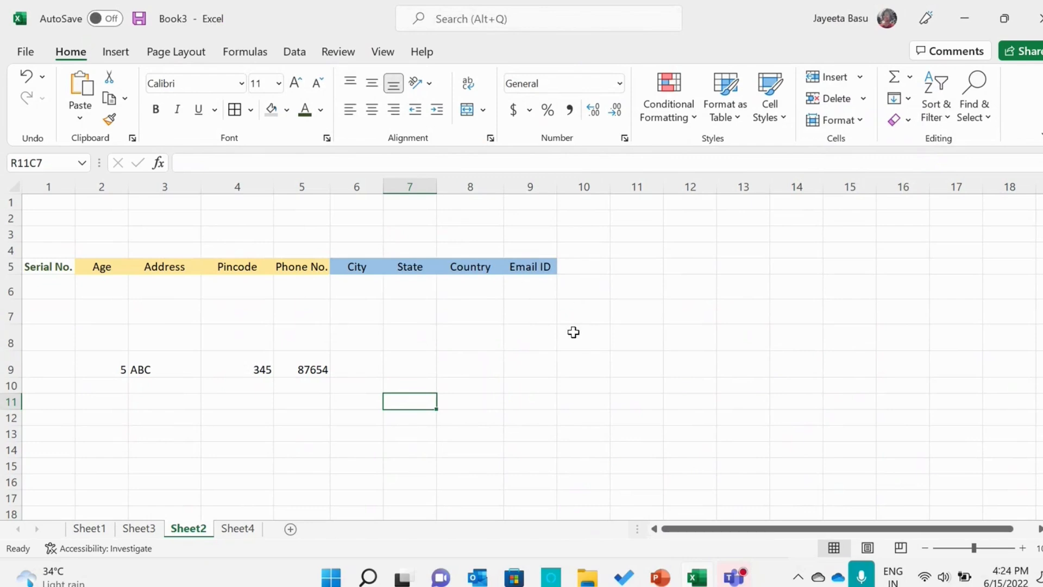
Switch to the PowerPoint presentation, start the slide show from the Inserting Rows and Columns slide and advance to the References slide.
click(661, 577)
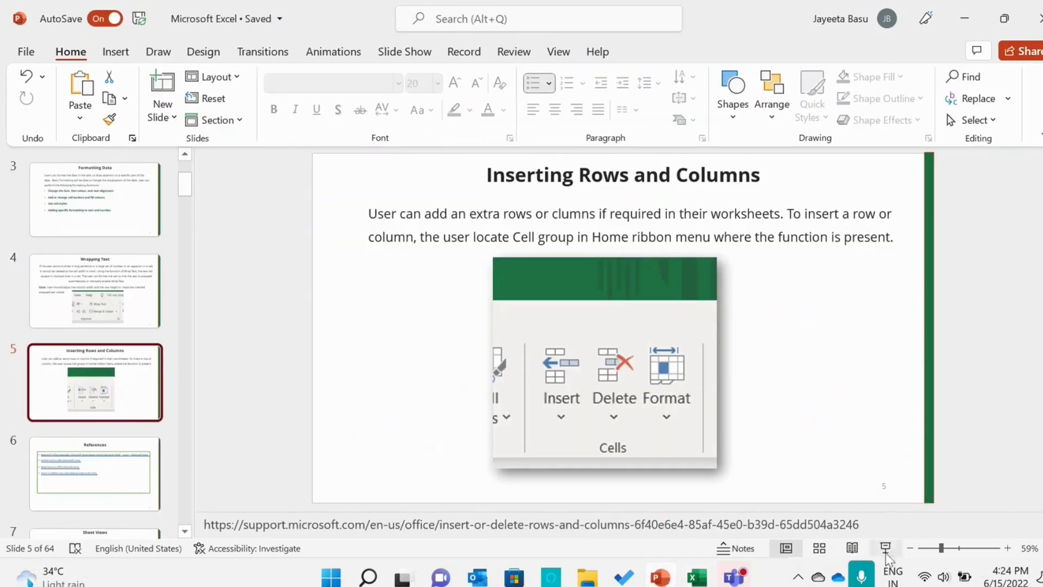
click(885, 549)
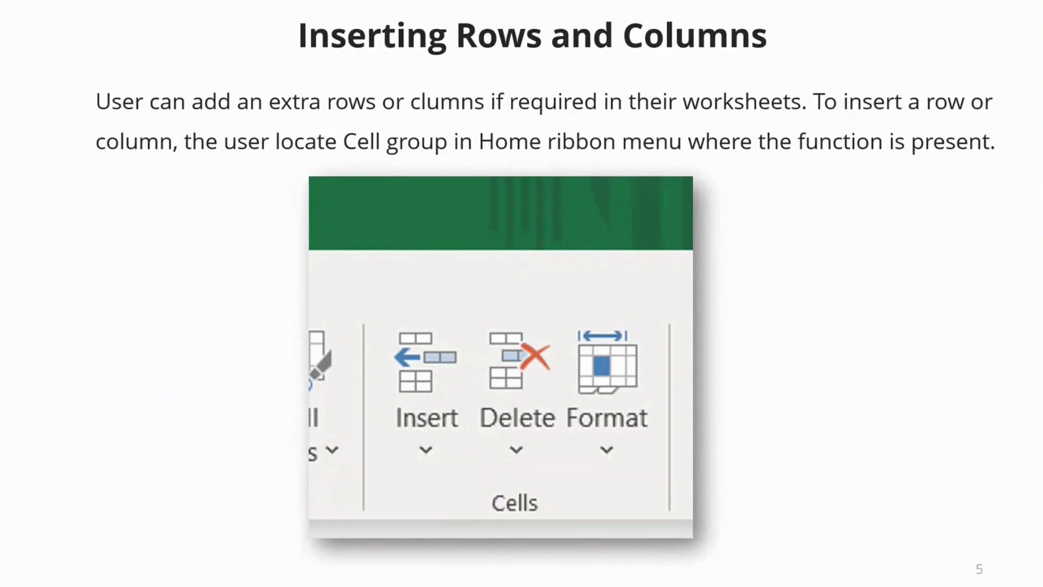
key(Right)
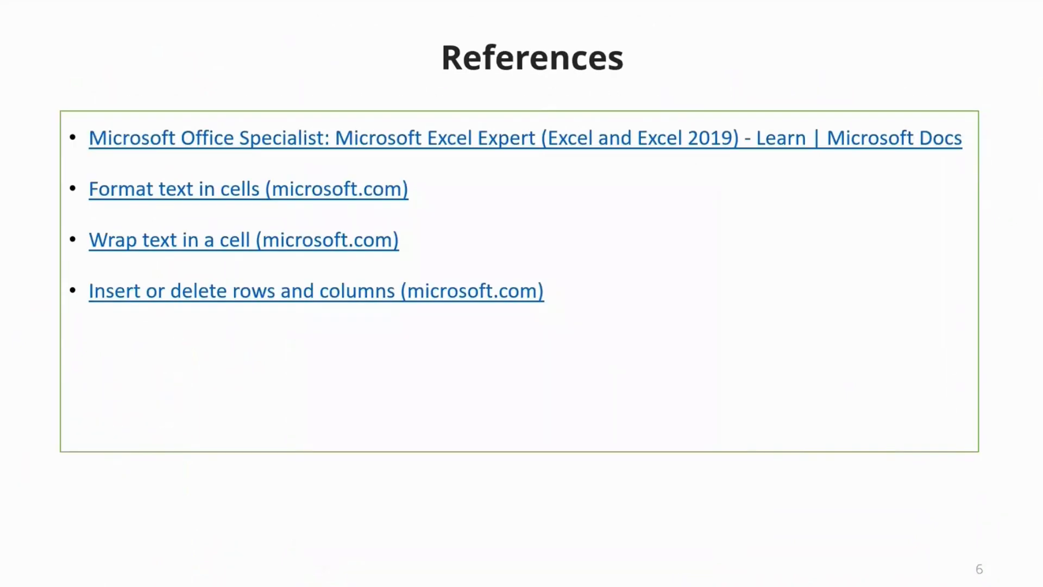